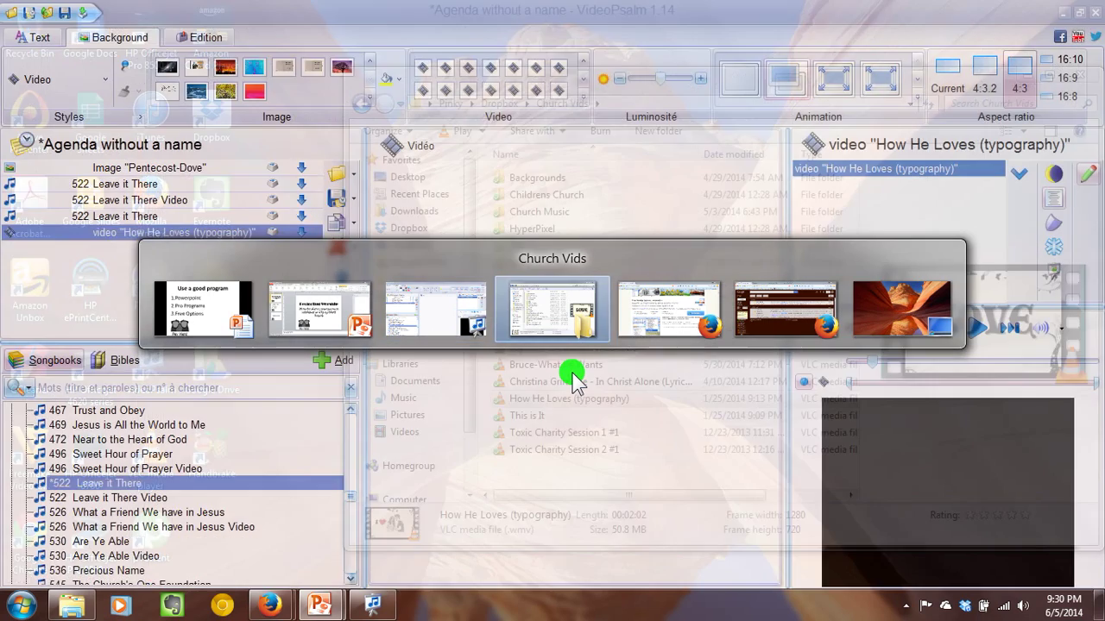
- Examine the feature sections of the VideoPsalm home page in the browser, and return to the start of the page
scroll(586, 333, "up", 4)
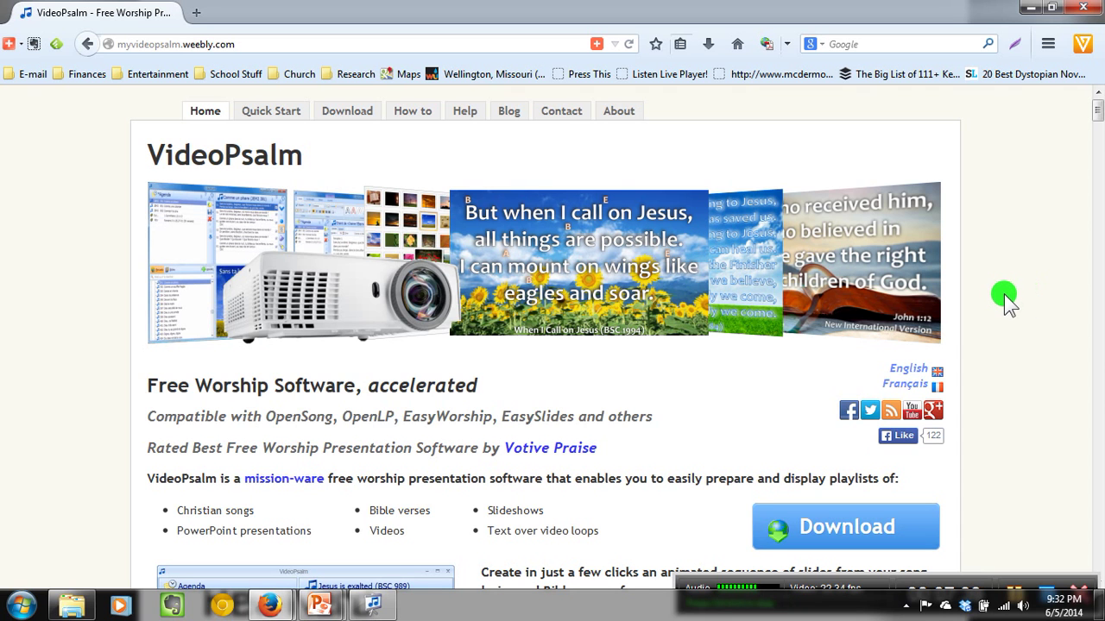
scroll(1003, 295, "down", 6)
scroll(1003, 297, "down", 15)
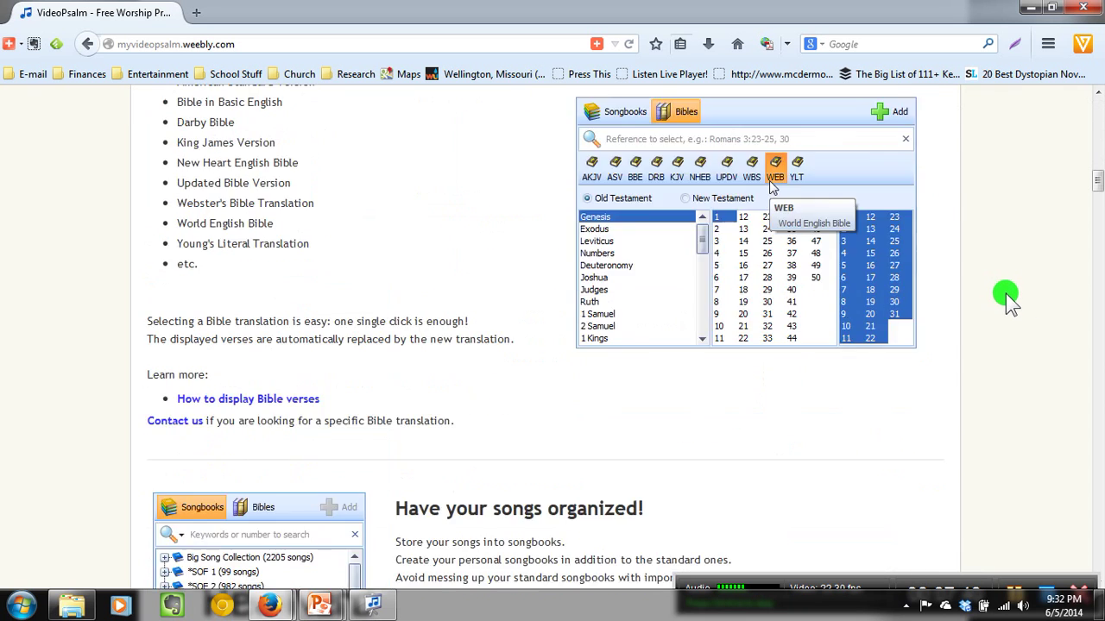
scroll(1003, 293, "down", 15)
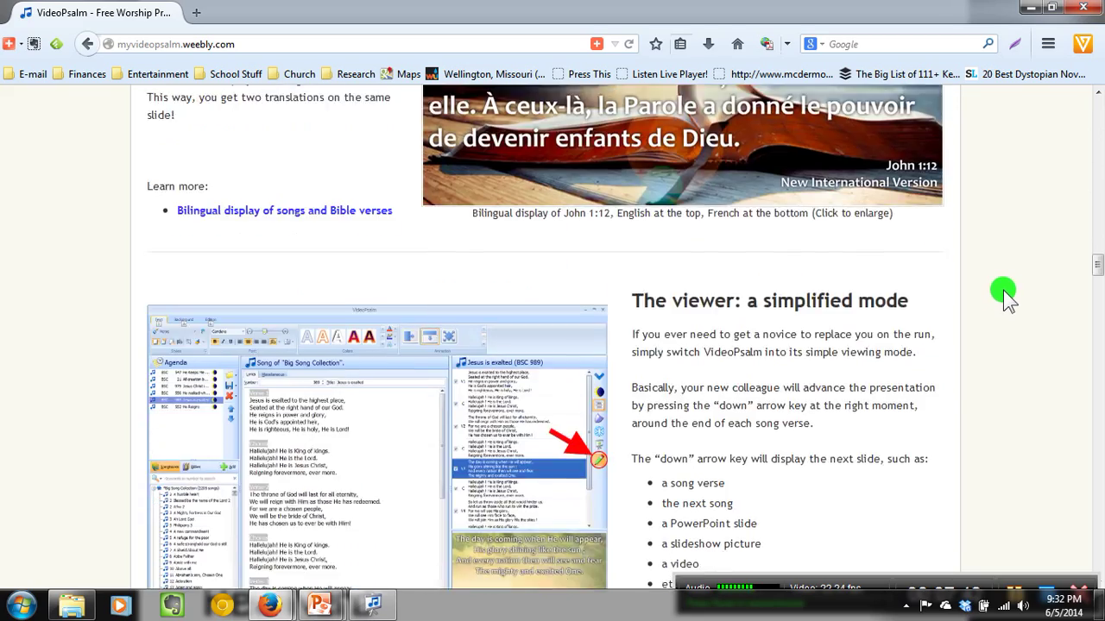
scroll(1004, 274, "down", 15)
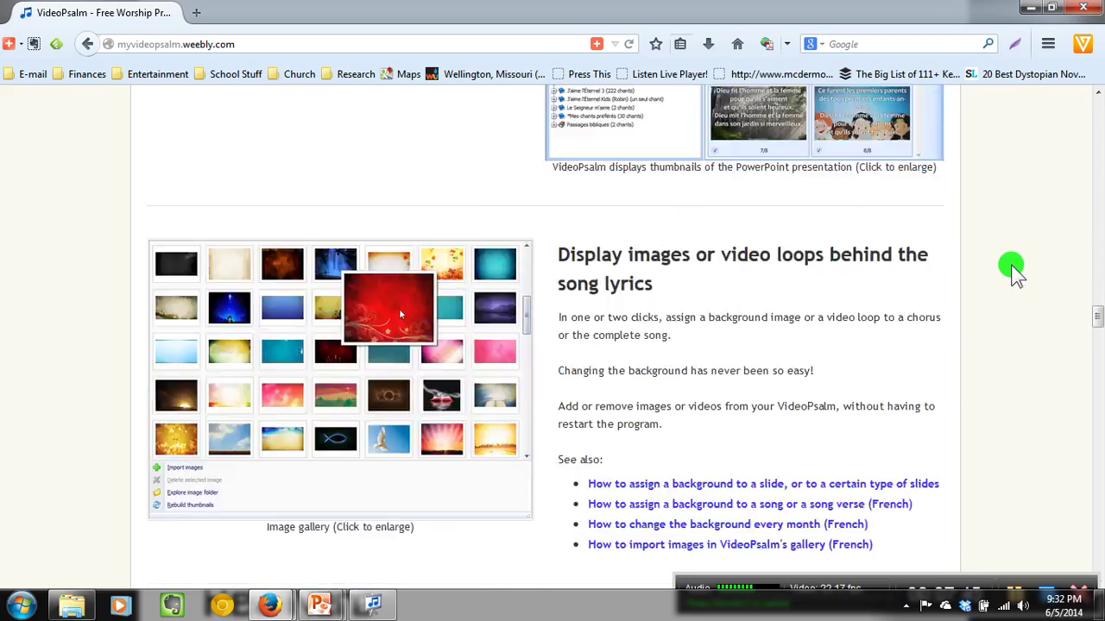
scroll(1012, 271, "down", 15)
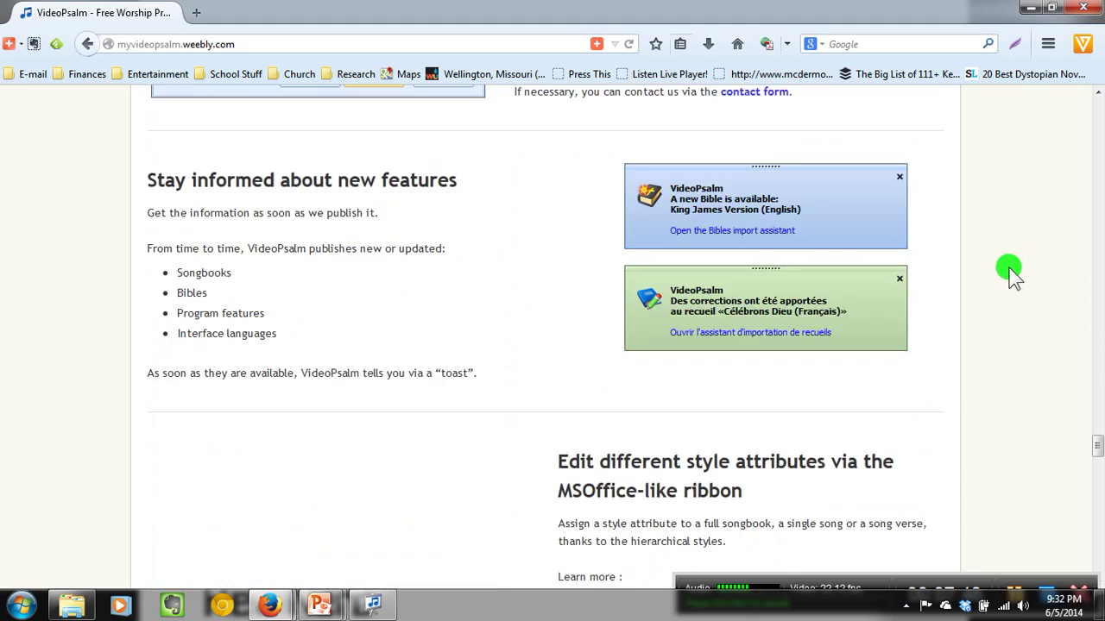
scroll(1003, 273, "down", 10)
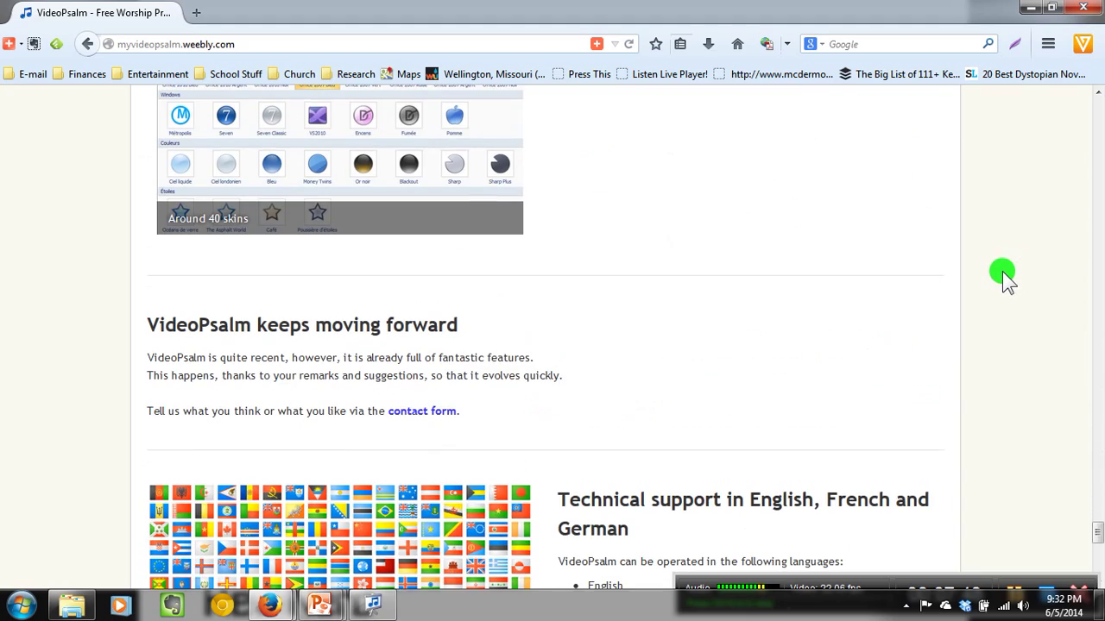
left_click_drag(1093, 532, 1096, 102)
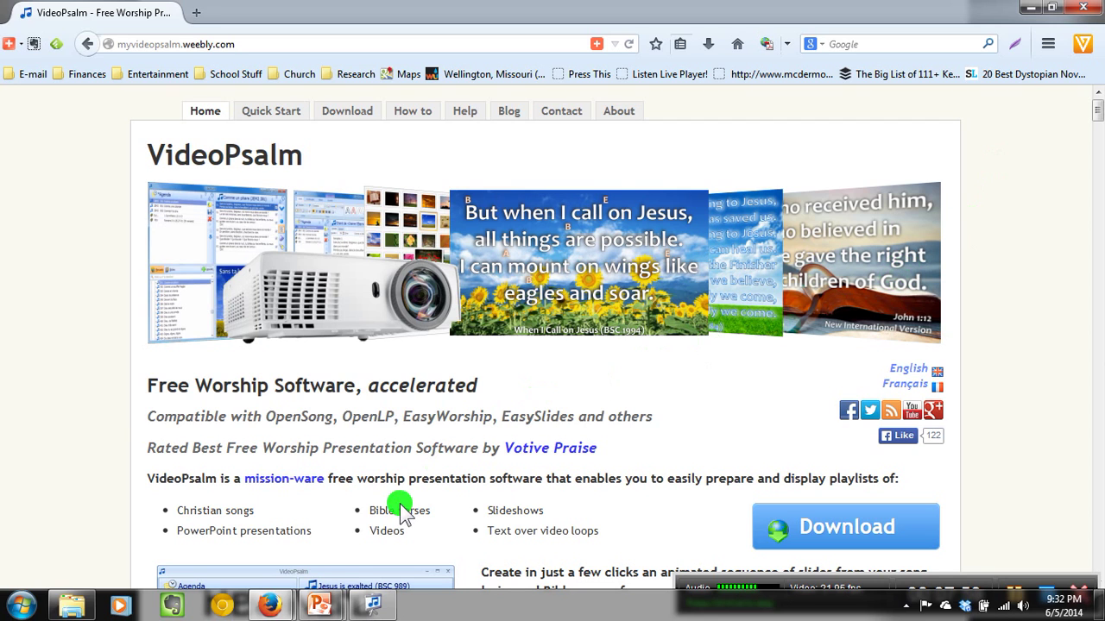
- Switch to VideoPsalm and clear the current agenda to an empty one without saving its changes
mouse_move(373, 606)
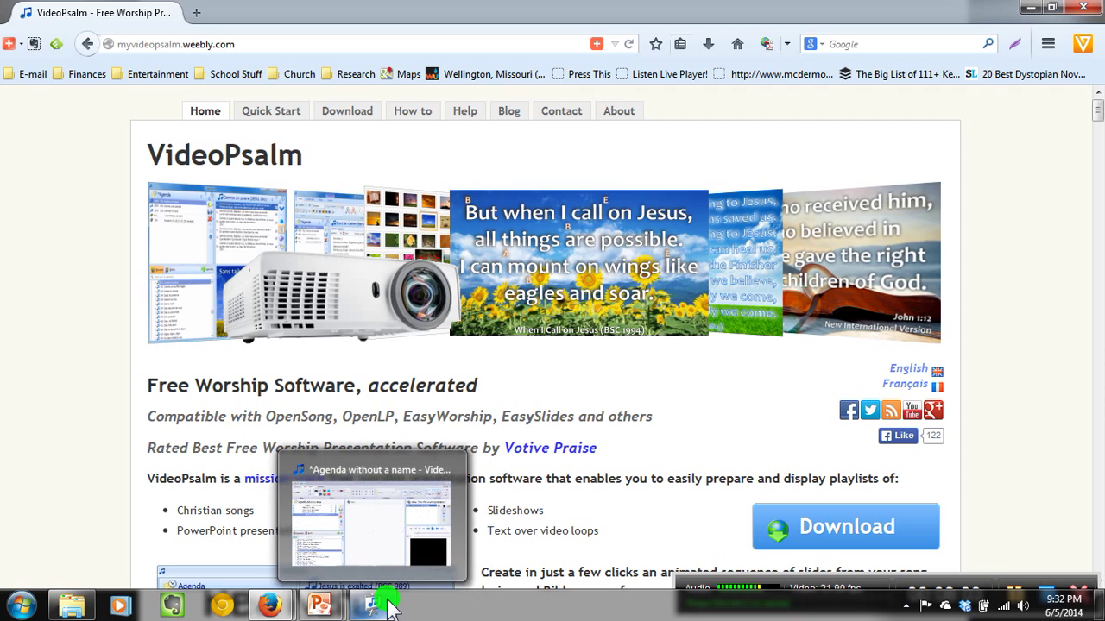
left_click(388, 608)
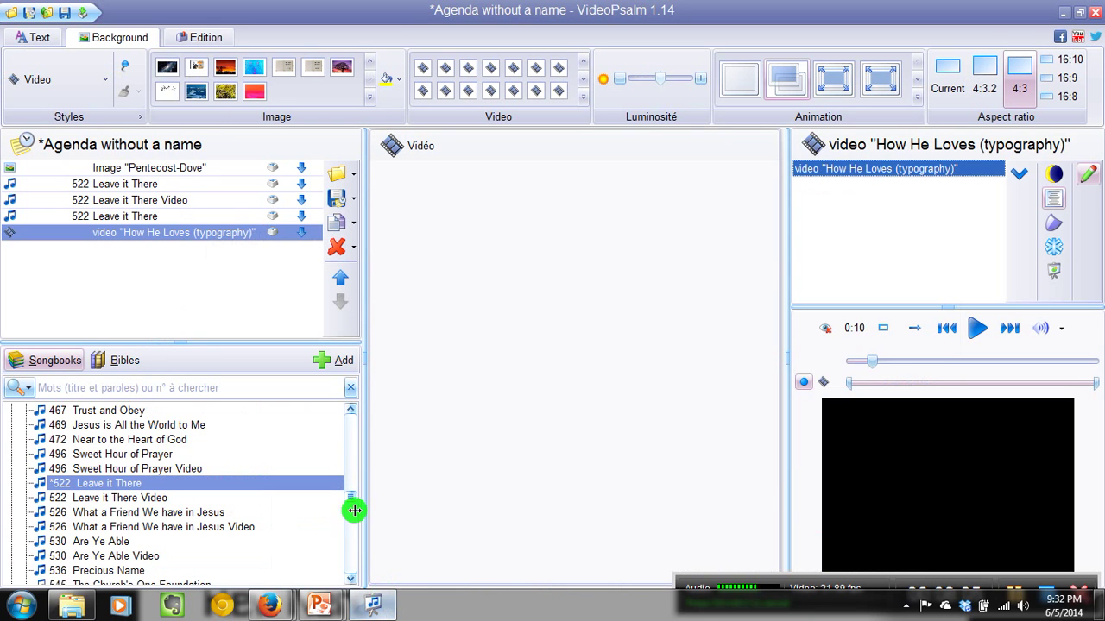
left_click(69, 13)
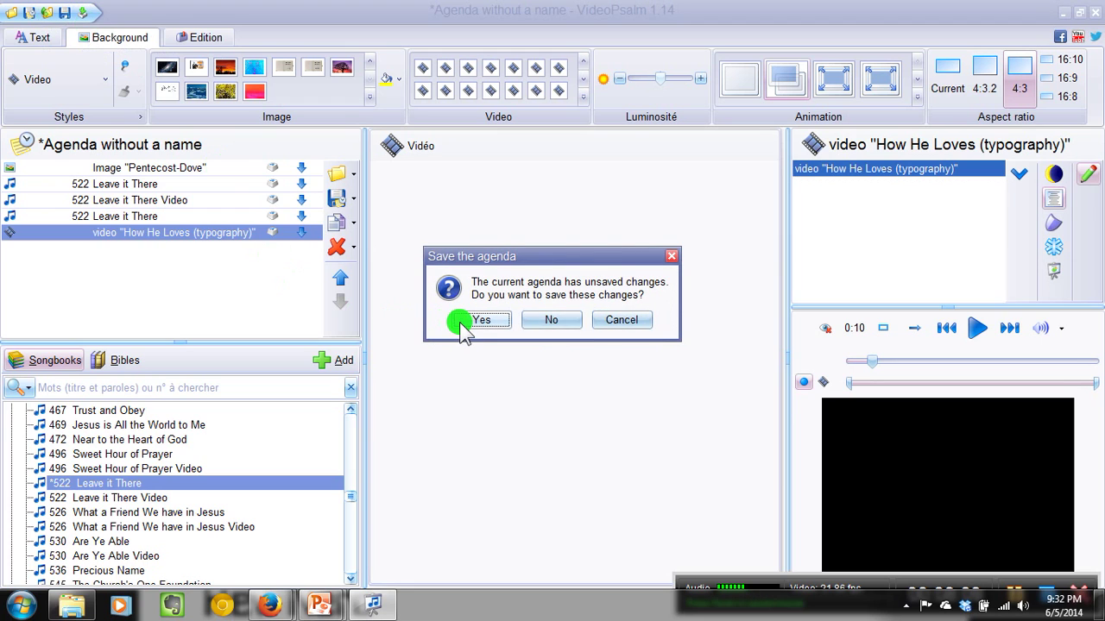
left_click(540, 320)
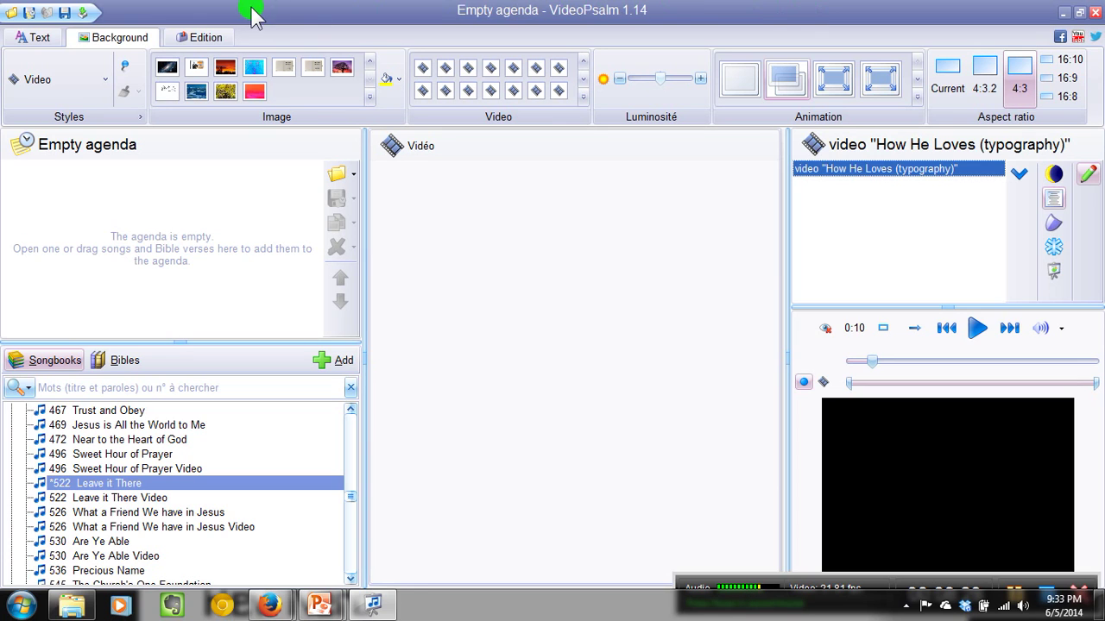
- Open the VideoPsalm options and review the startup notification settings for new versions, songbooks, Bibles and languages
left_click(207, 38)
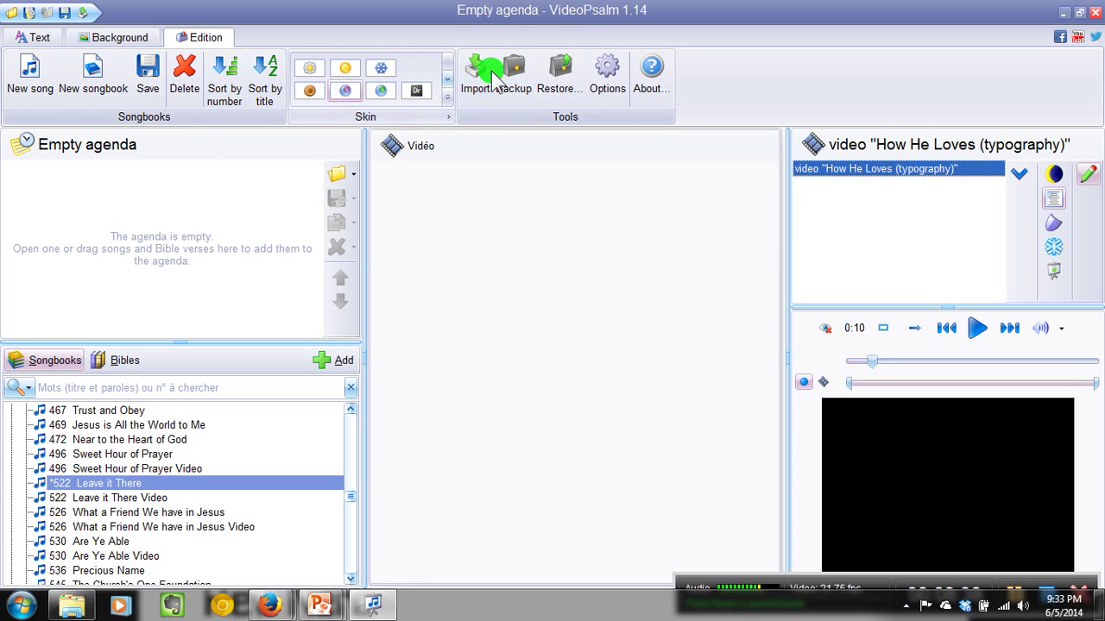
left_click(608, 82)
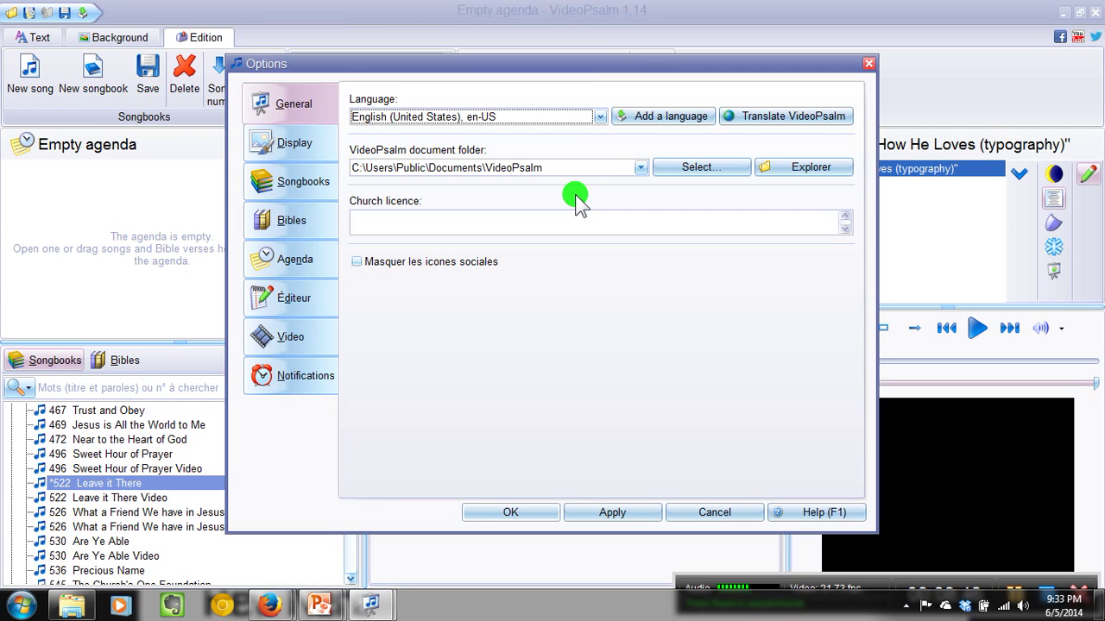
left_click(333, 374)
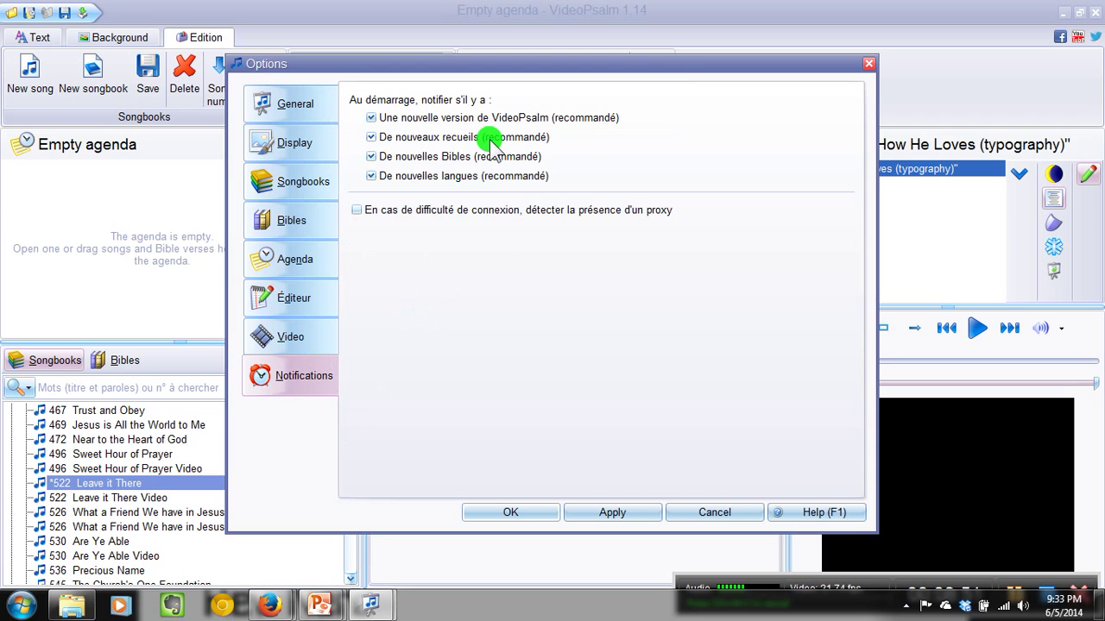
mouse_move(490, 140)
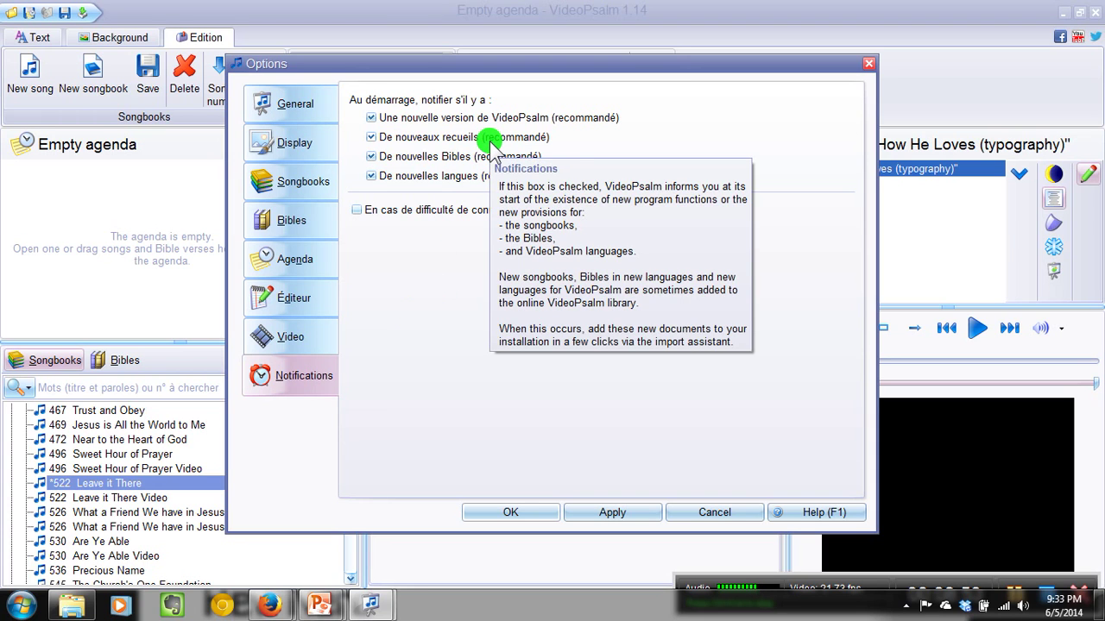
mouse_move(432, 109)
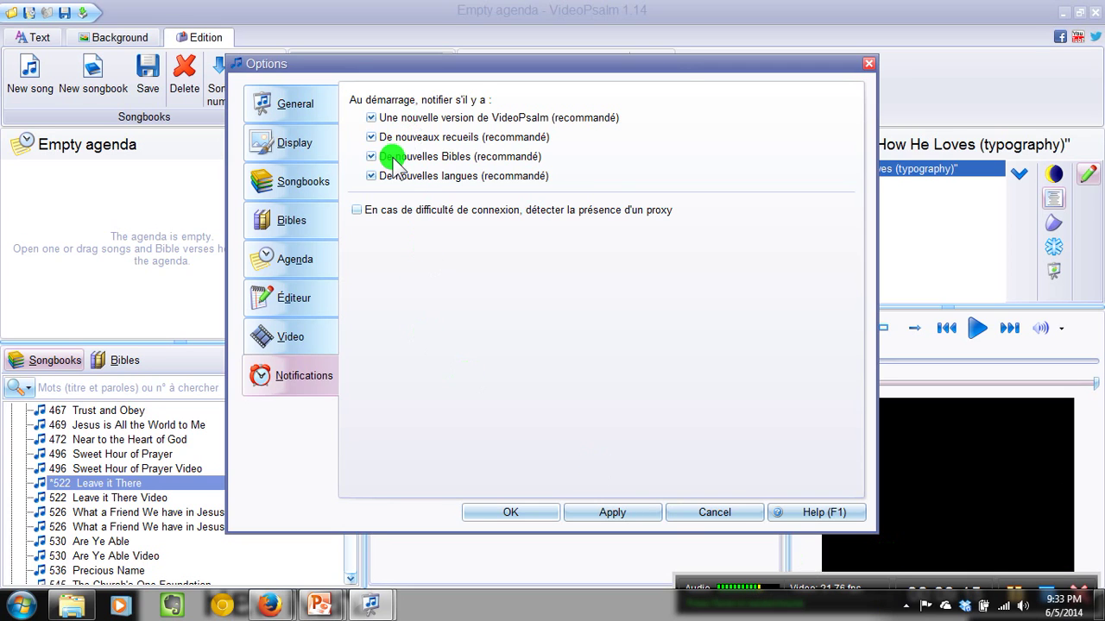
mouse_move(386, 176)
- Review the General options for interface language and the Display options for font and hyphen replacement
left_click(304, 111)
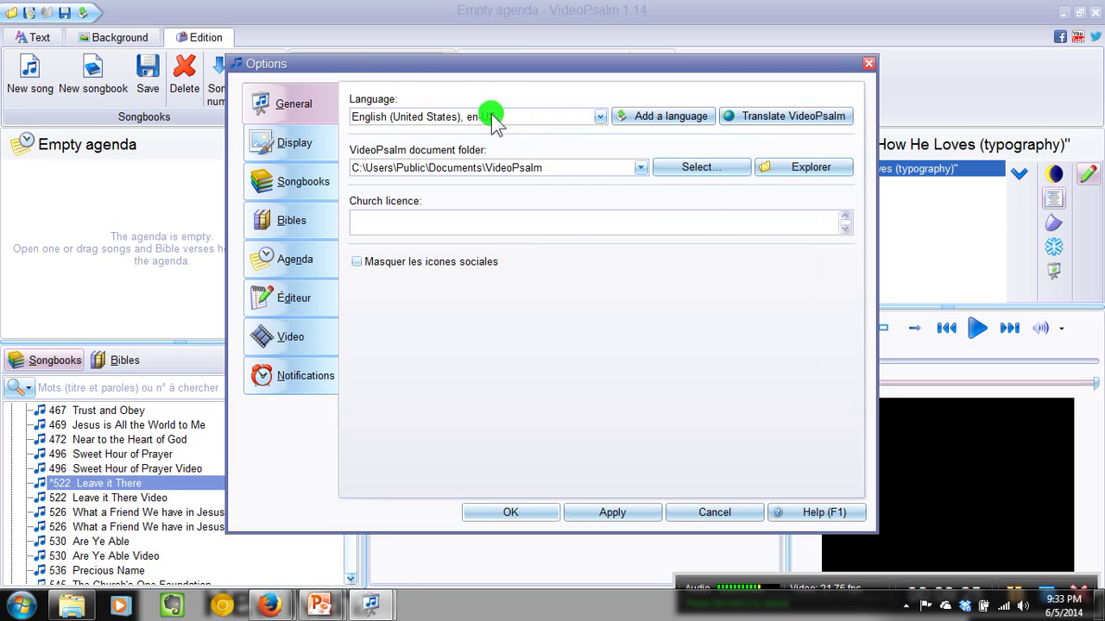
mouse_move(498, 117)
left_click(304, 149)
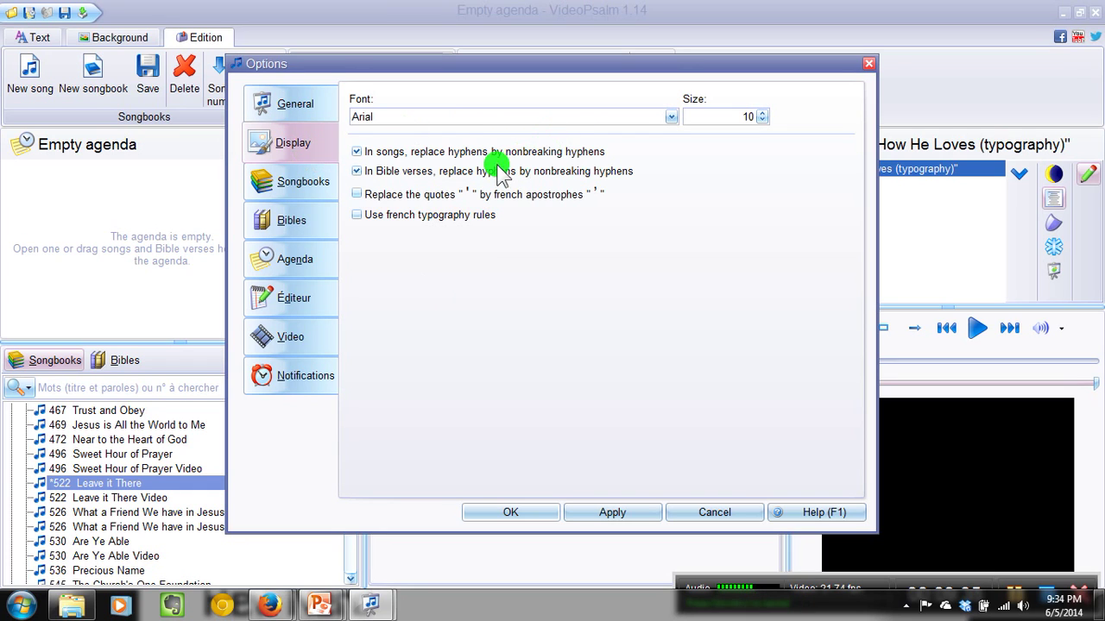
- Examine the header and footer field settings in the Songbooks options
left_click(282, 183)
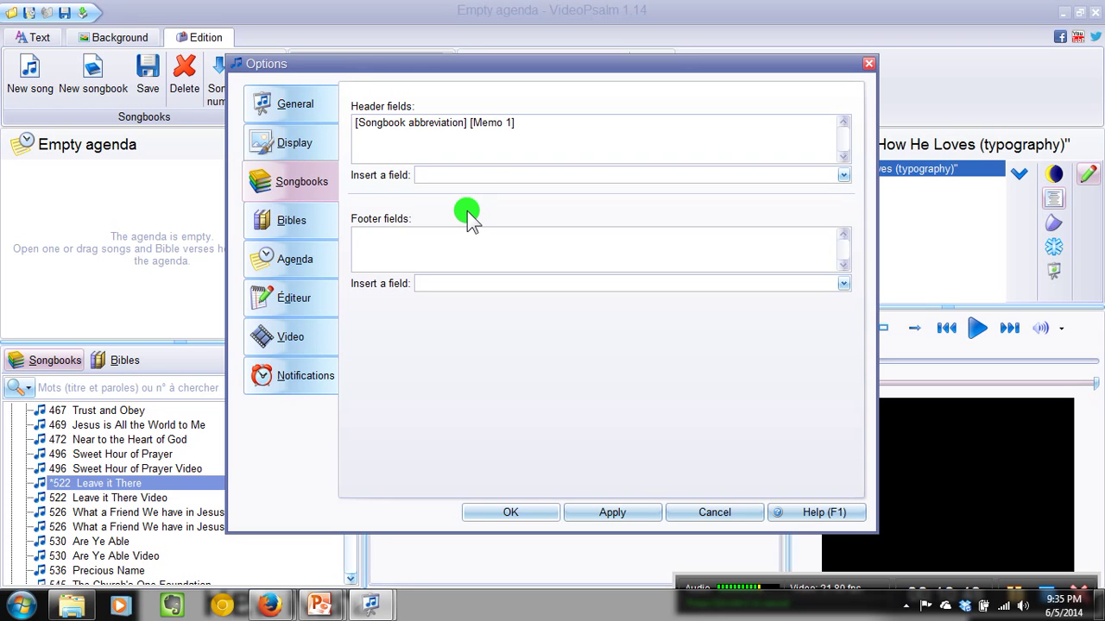
mouse_move(382, 130)
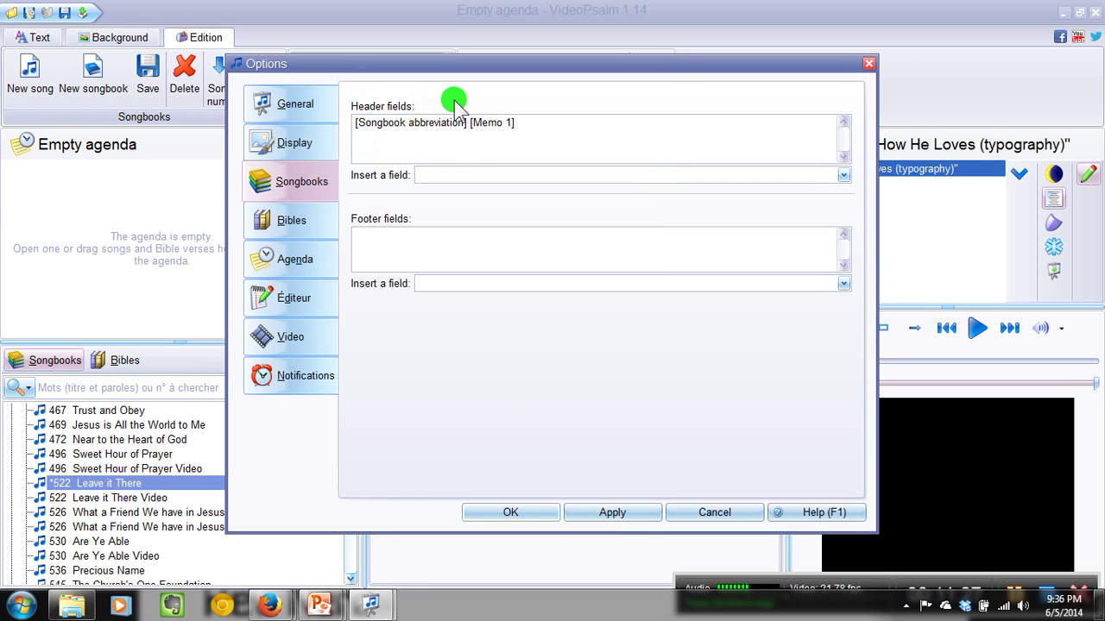
mouse_move(433, 130)
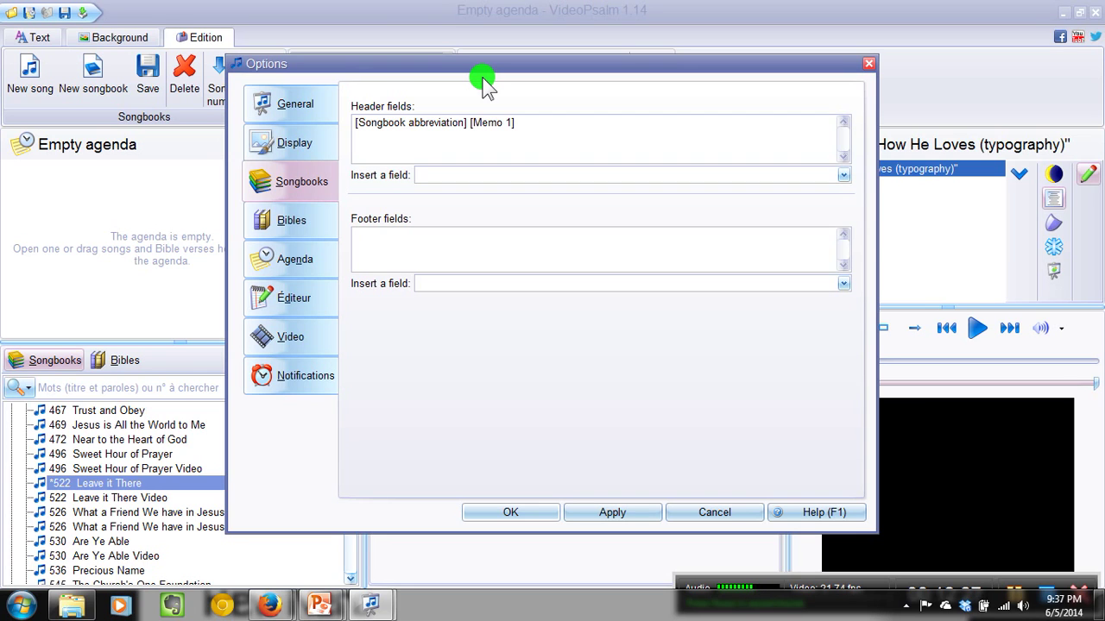
mouse_move(505, 128)
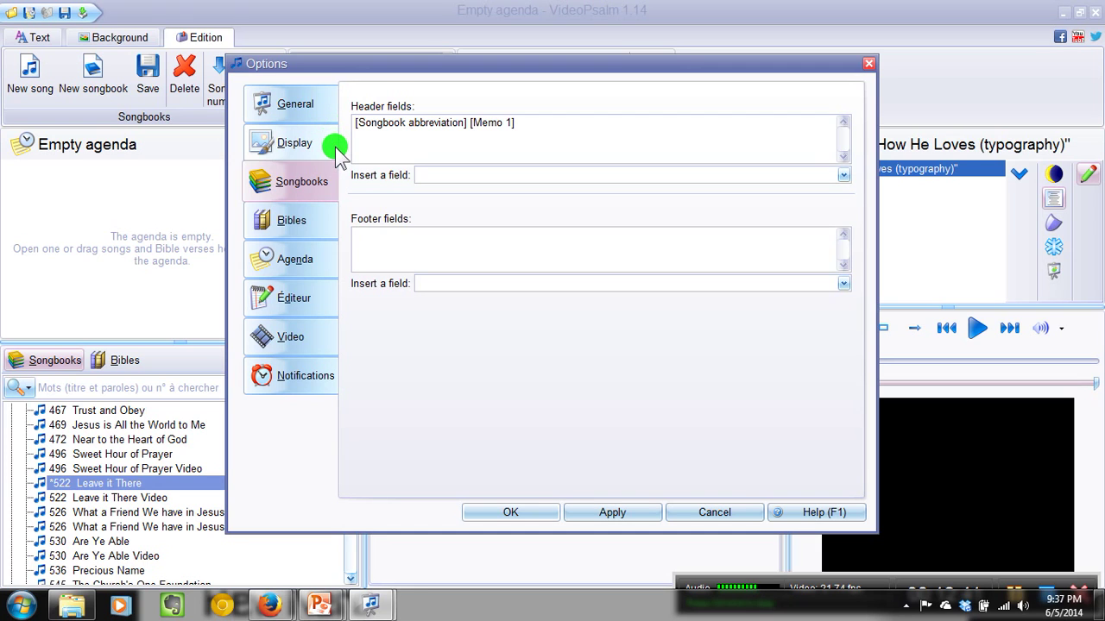
mouse_move(357, 140)
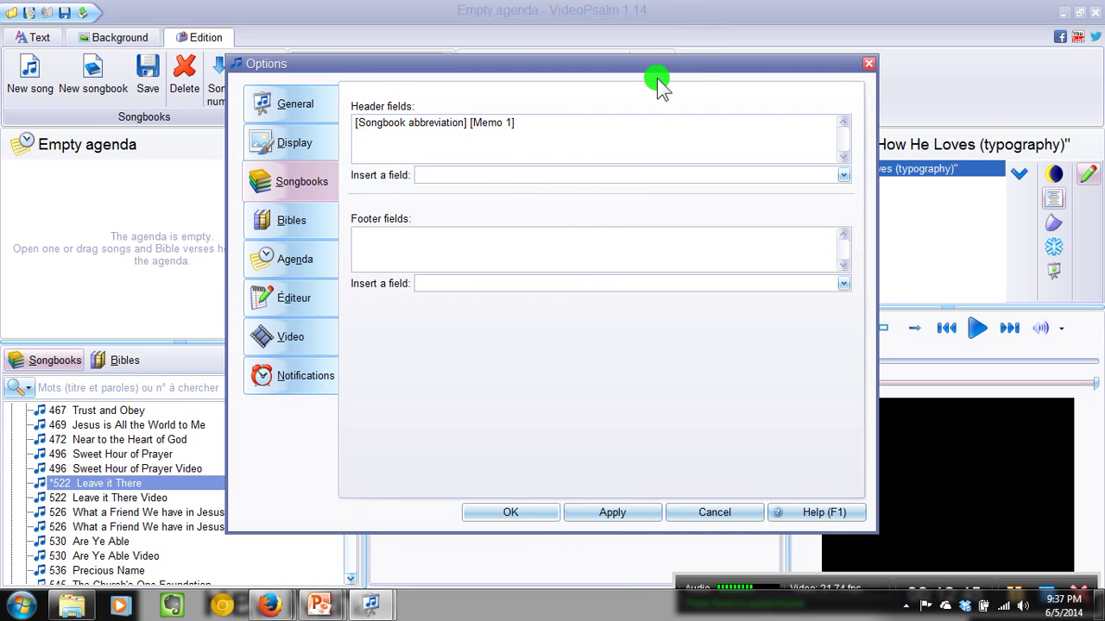
mouse_move(410, 142)
mouse_move(460, 242)
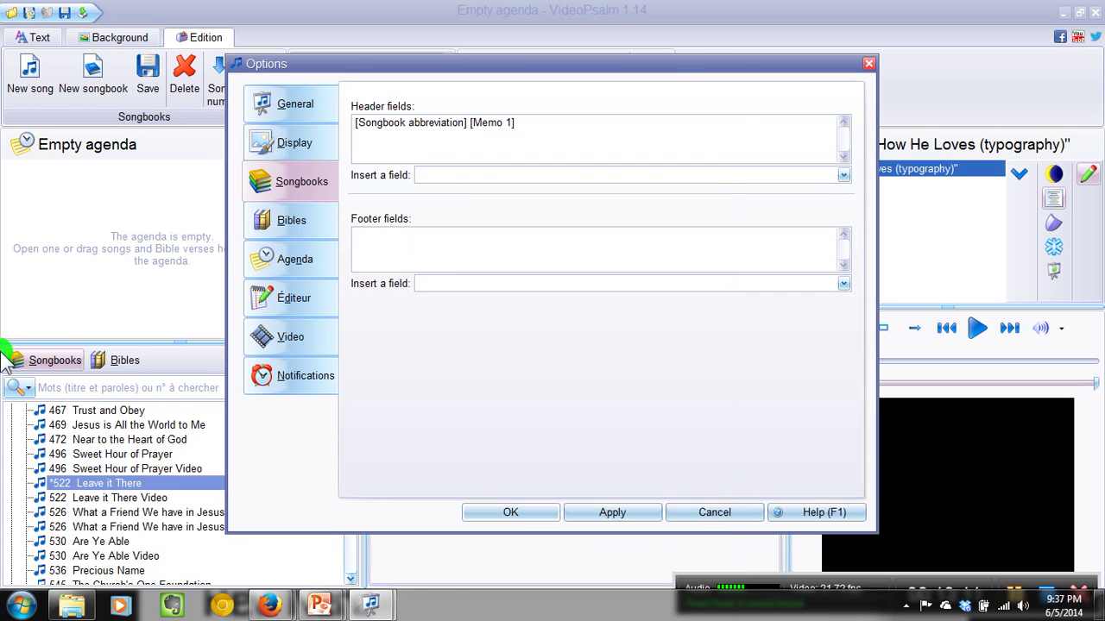
- Review the Bibles, Agenda, Éditeur and Video options, and close the options without applying anything
left_click(291, 242)
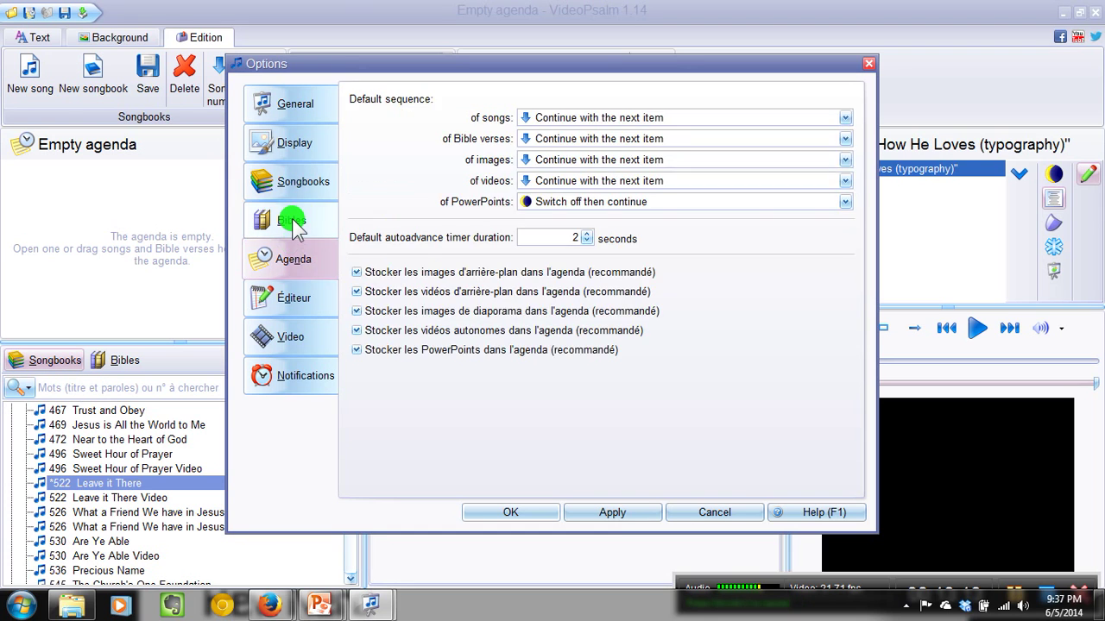
left_click(292, 218)
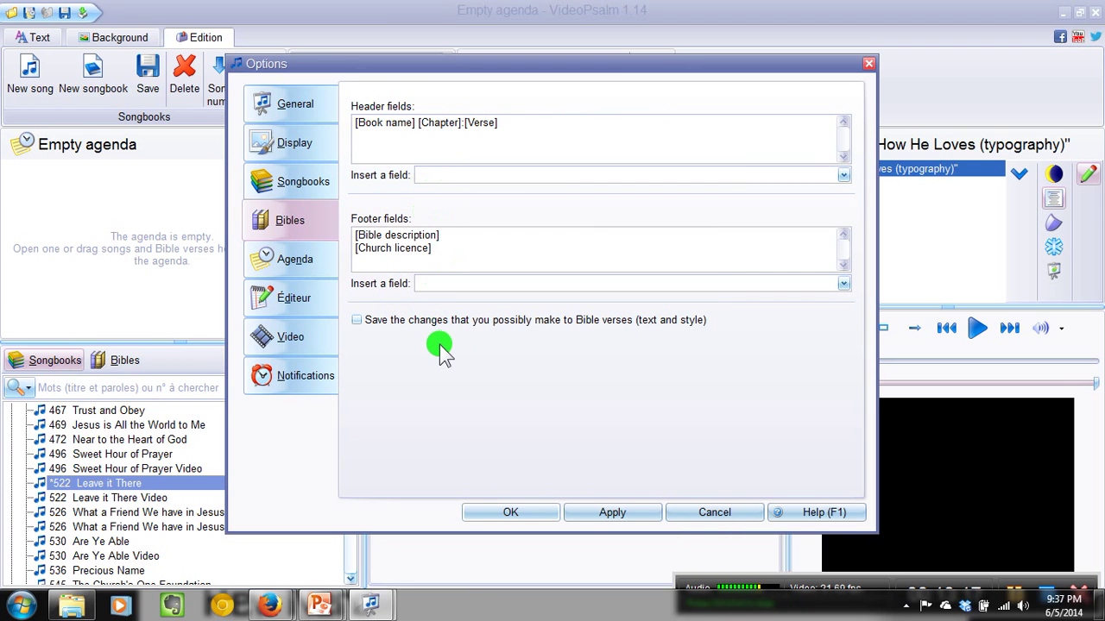
left_click(292, 259)
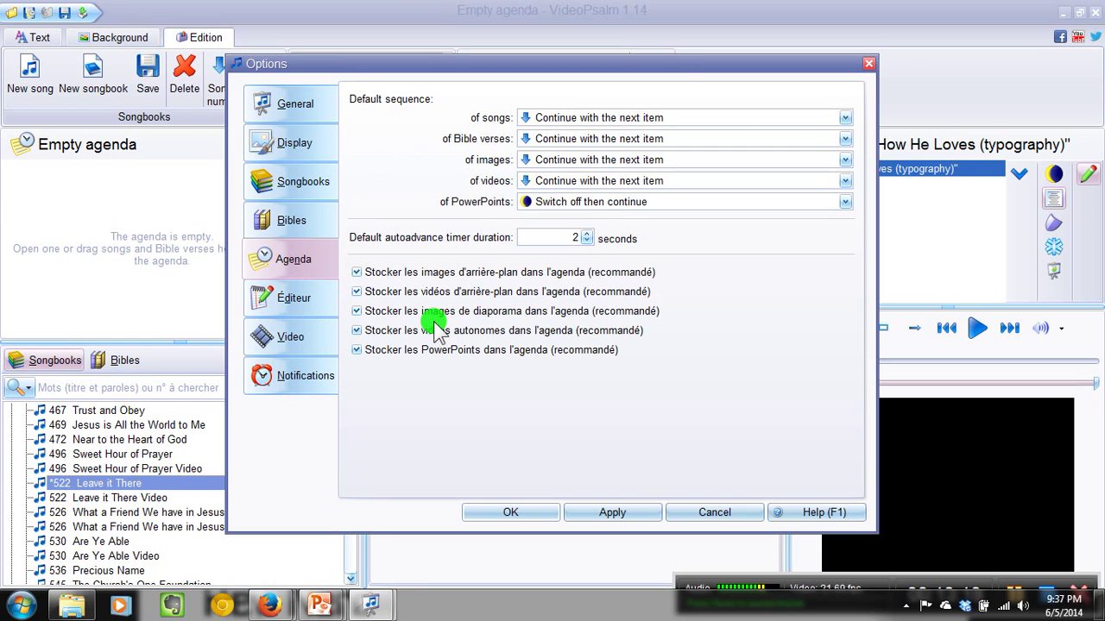
left_click(311, 300)
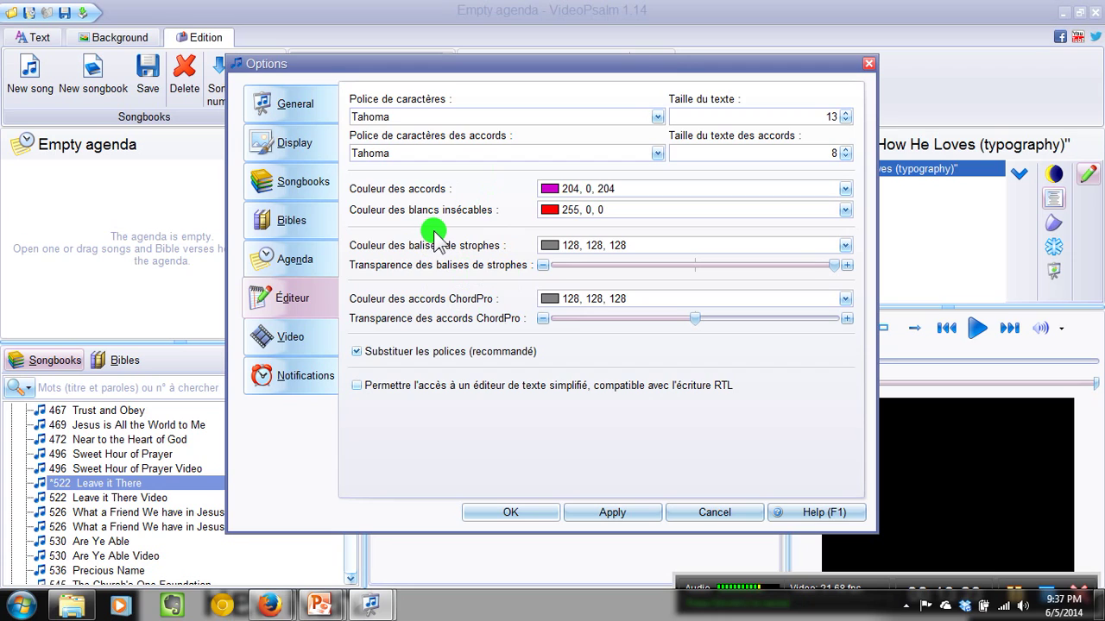
left_click(290, 338)
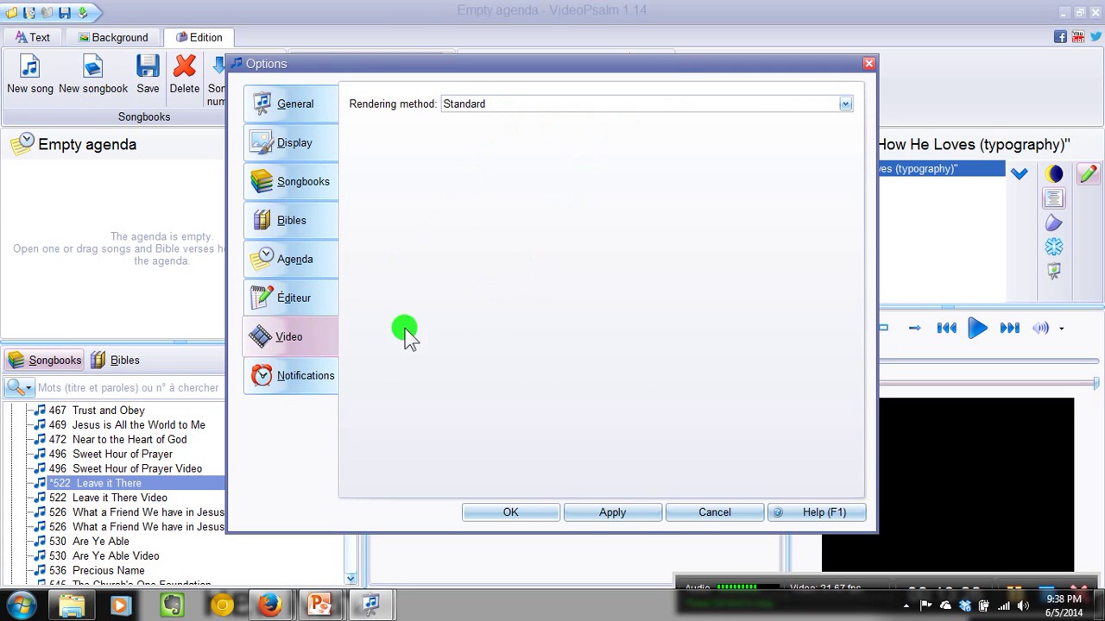
left_click(737, 510)
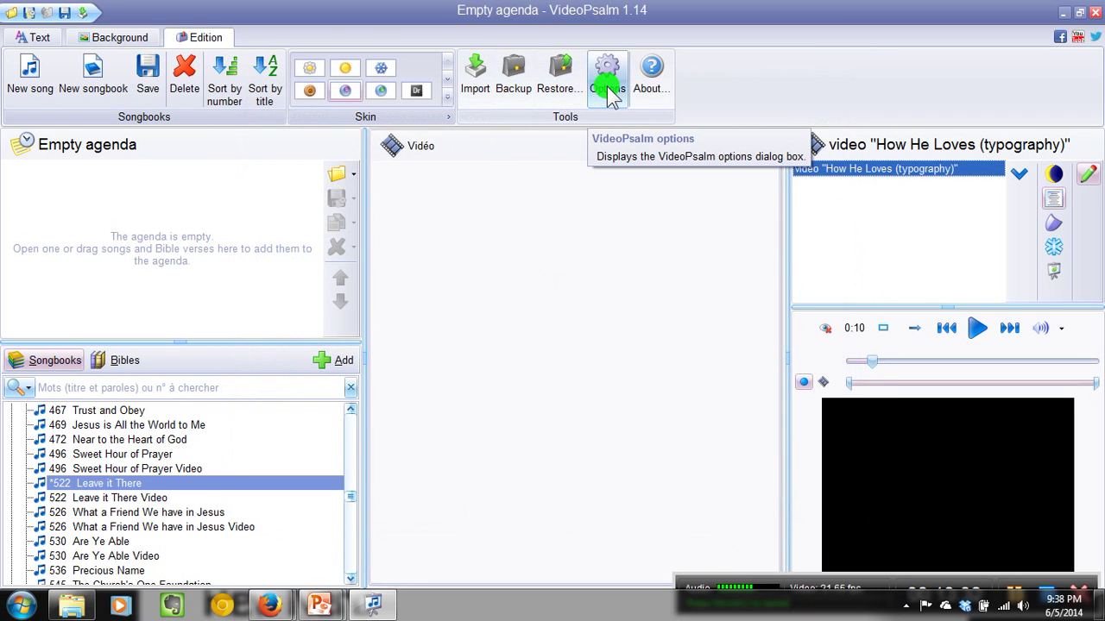
left_click(195, 39)
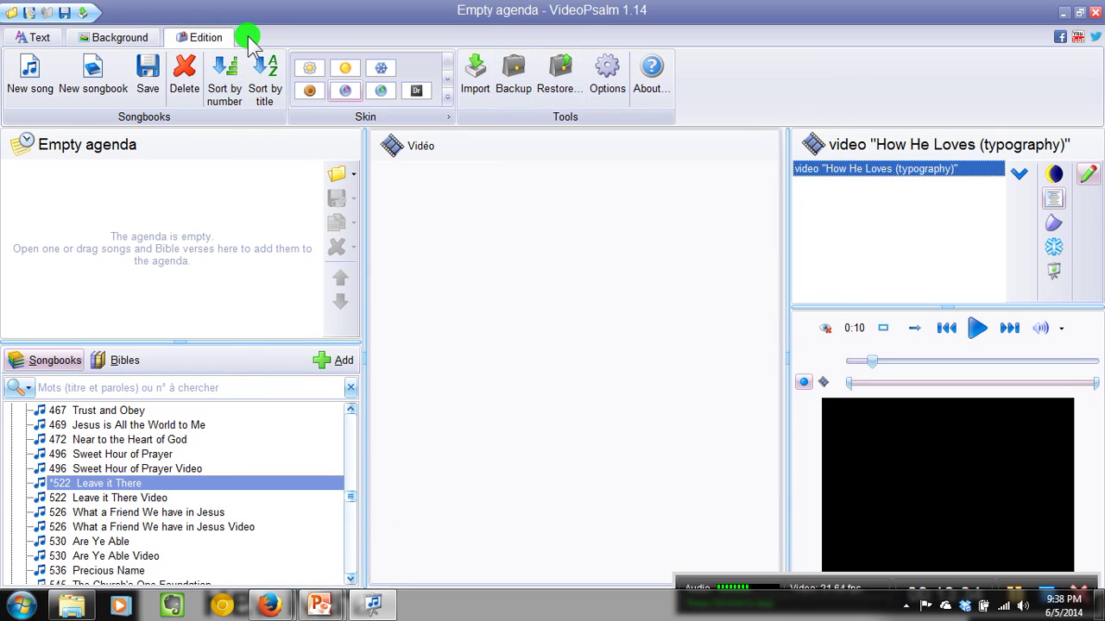
left_click(608, 84)
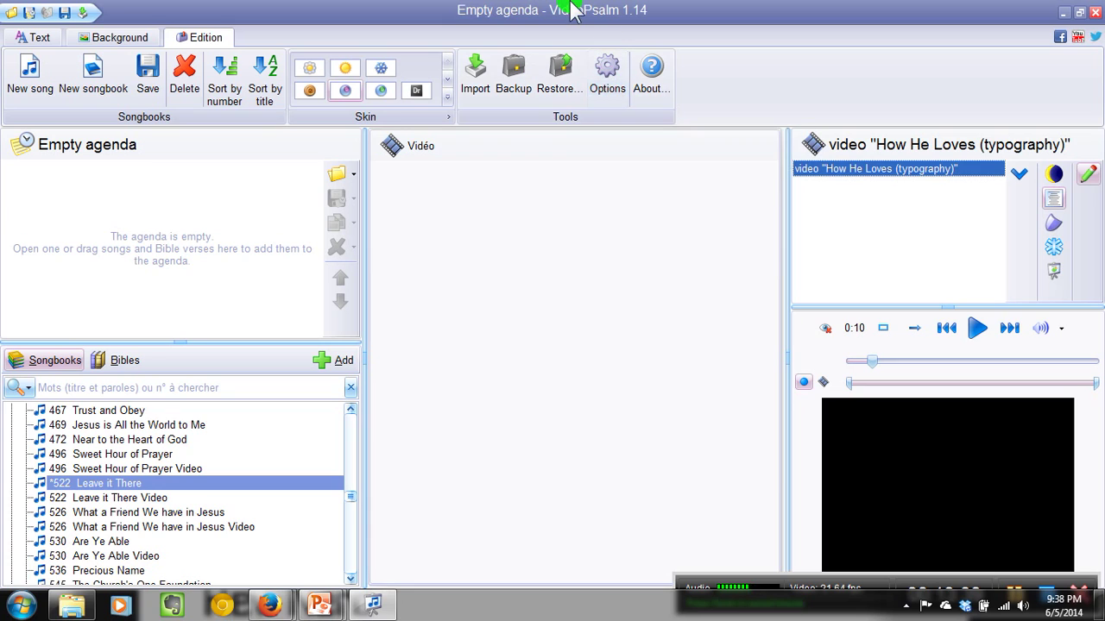
left_click(538, 197)
- Start a songbook import with the Import Assistant and choose OpenSong songs as the source
left_click(484, 77)
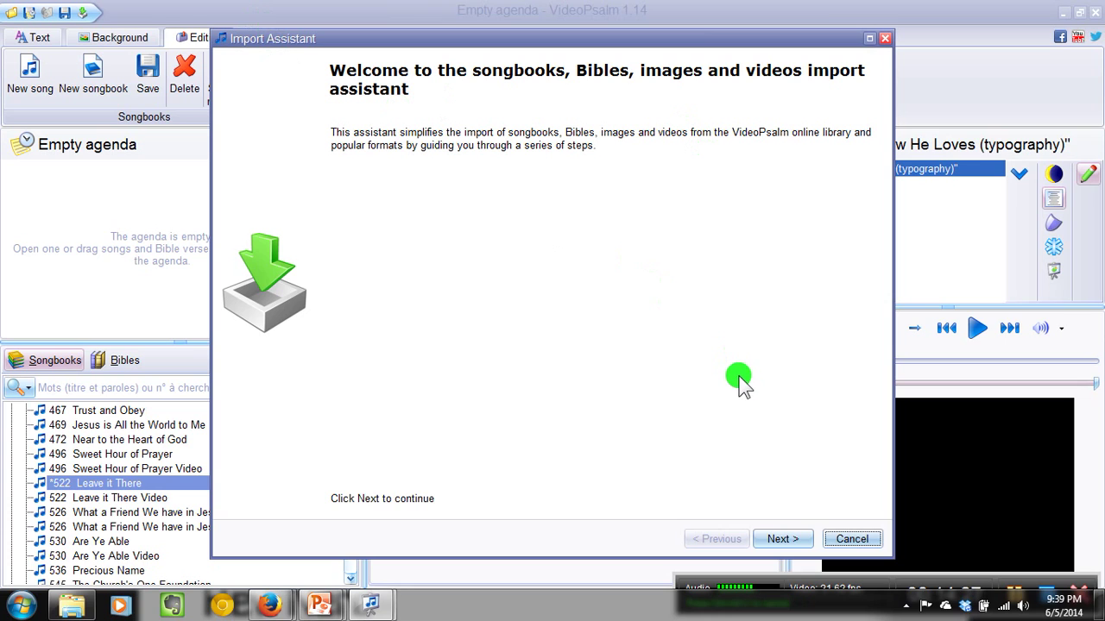
left_click(779, 541)
left_click(349, 170)
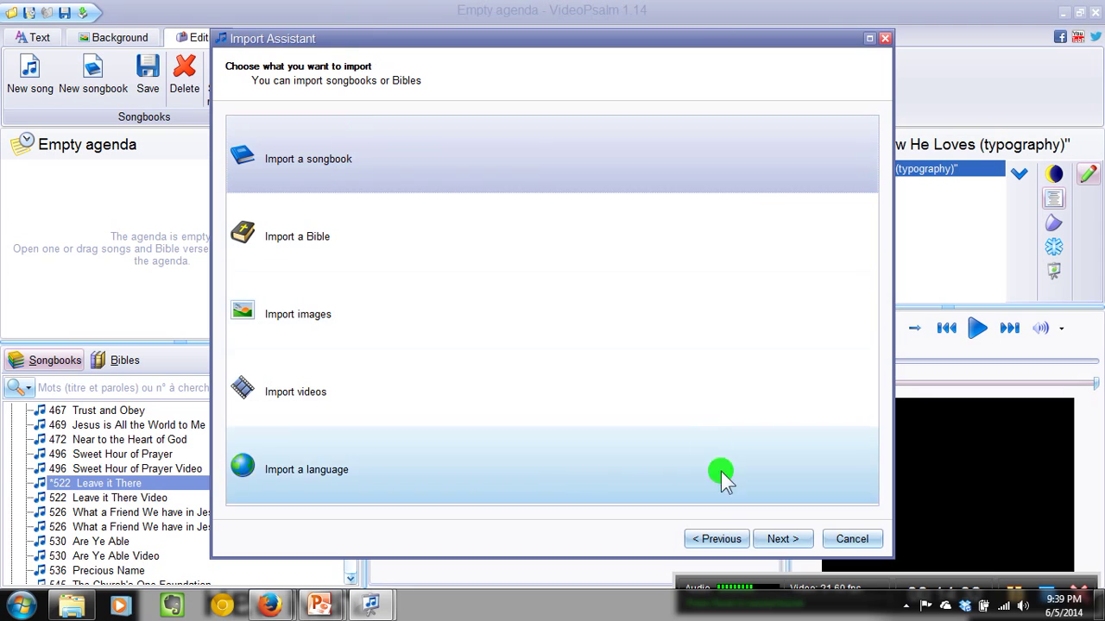
left_click(784, 541)
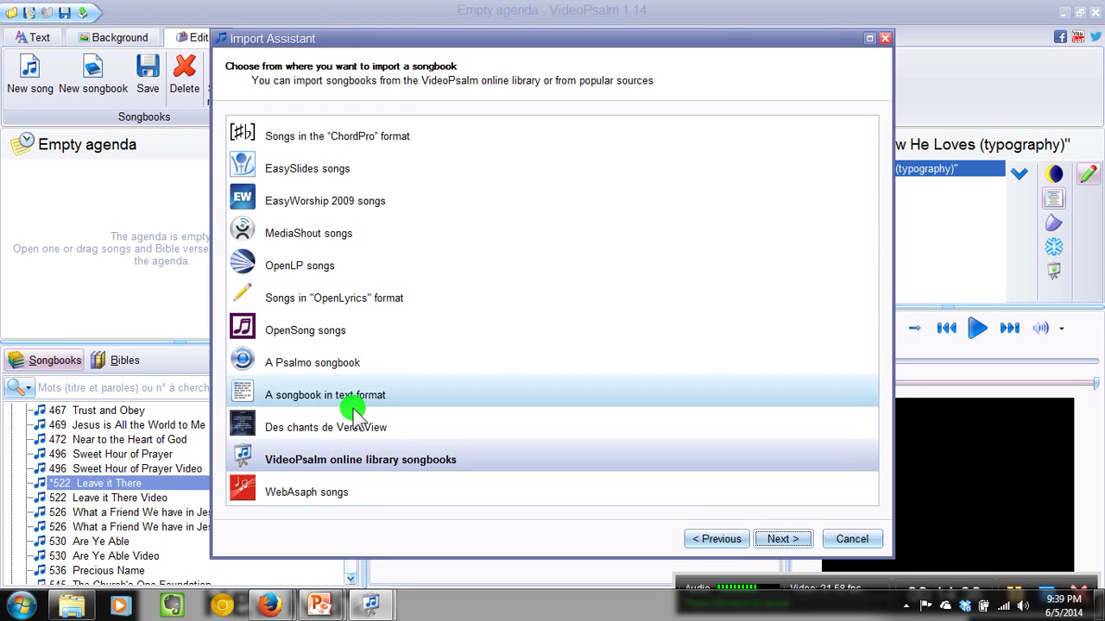
left_click(321, 334)
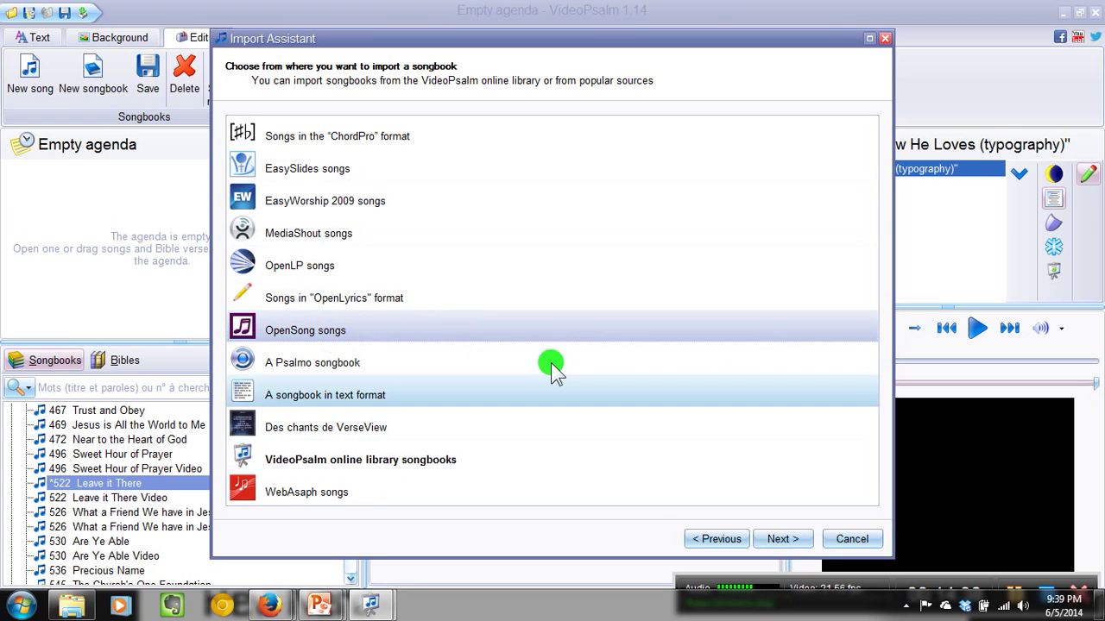
left_click(781, 538)
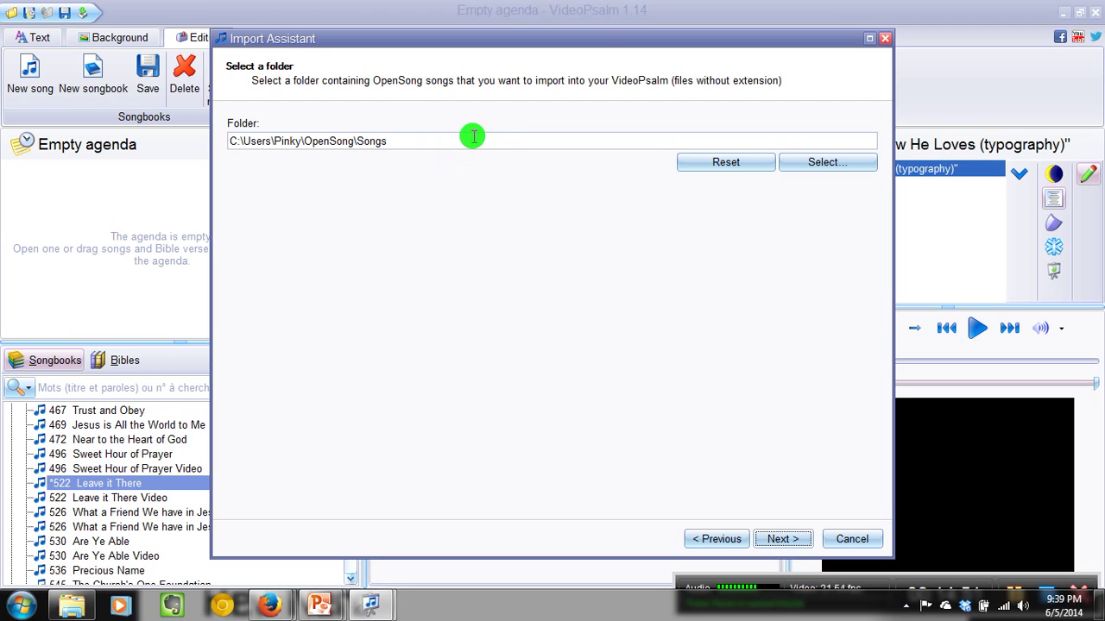
- Reset the OpenSong songs folder to its default path, review it, and return to the choice of songbook sources
left_click(706, 173)
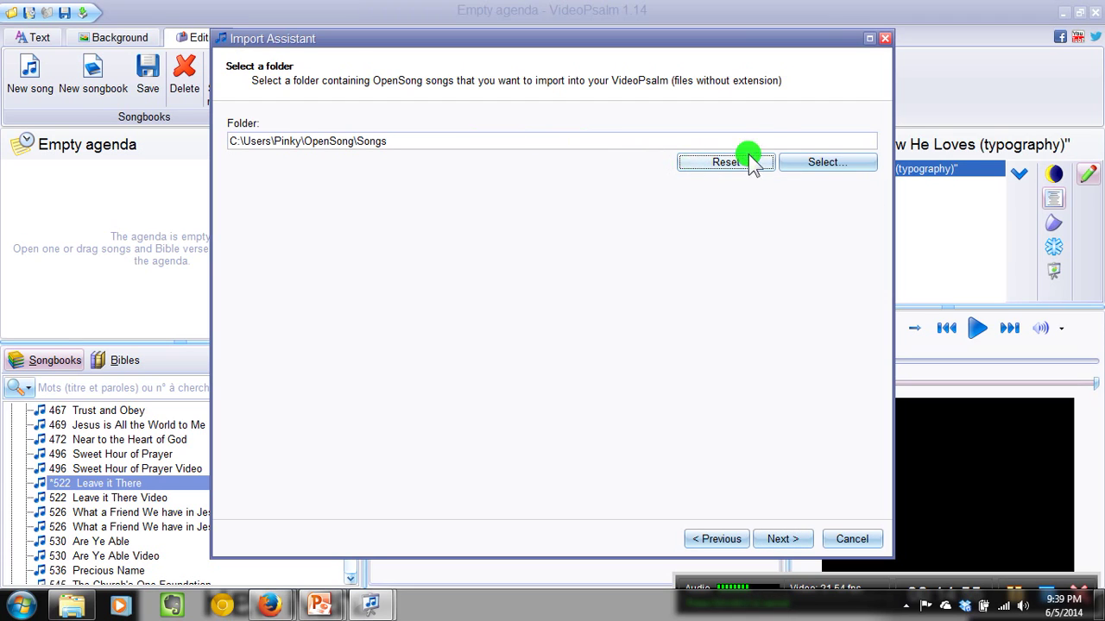
left_click(405, 143)
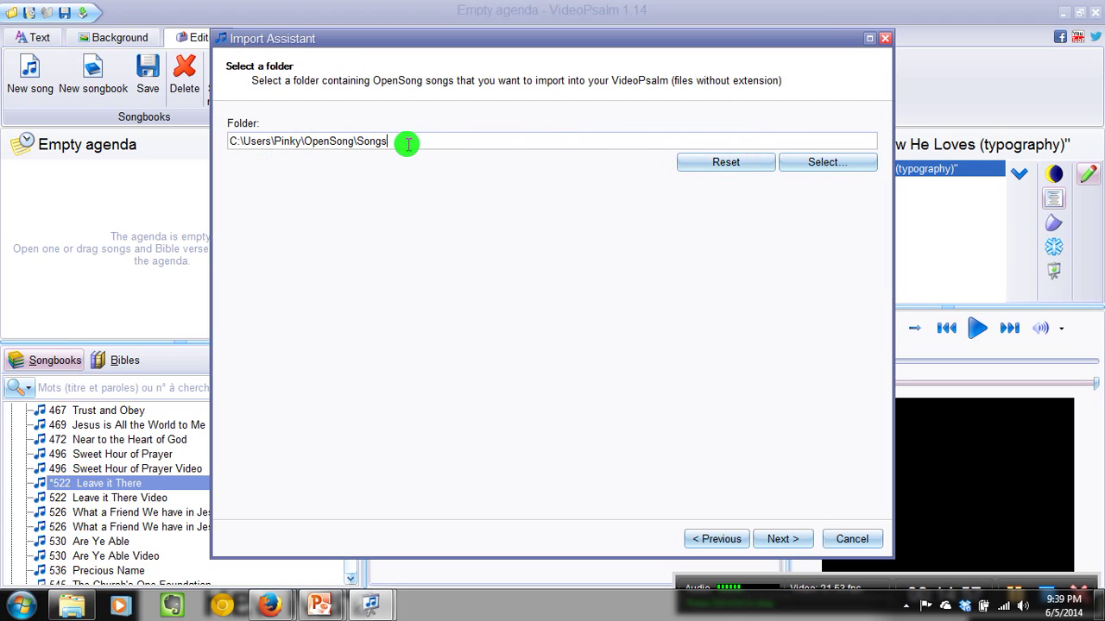
left_click_drag(409, 143, 231, 145)
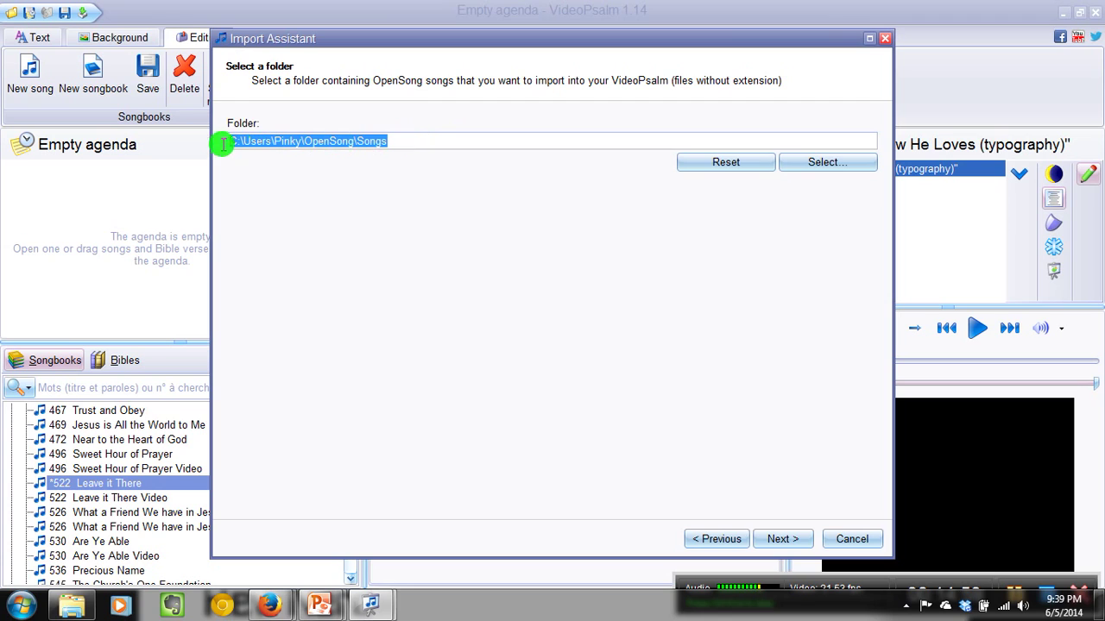
left_click(415, 143)
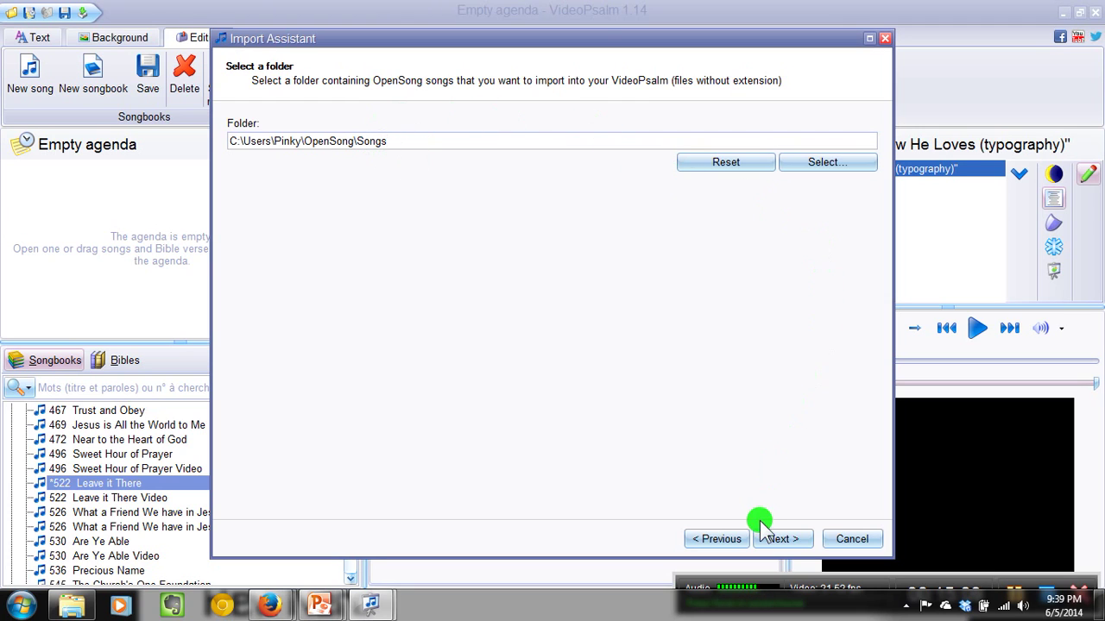
left_click(718, 538)
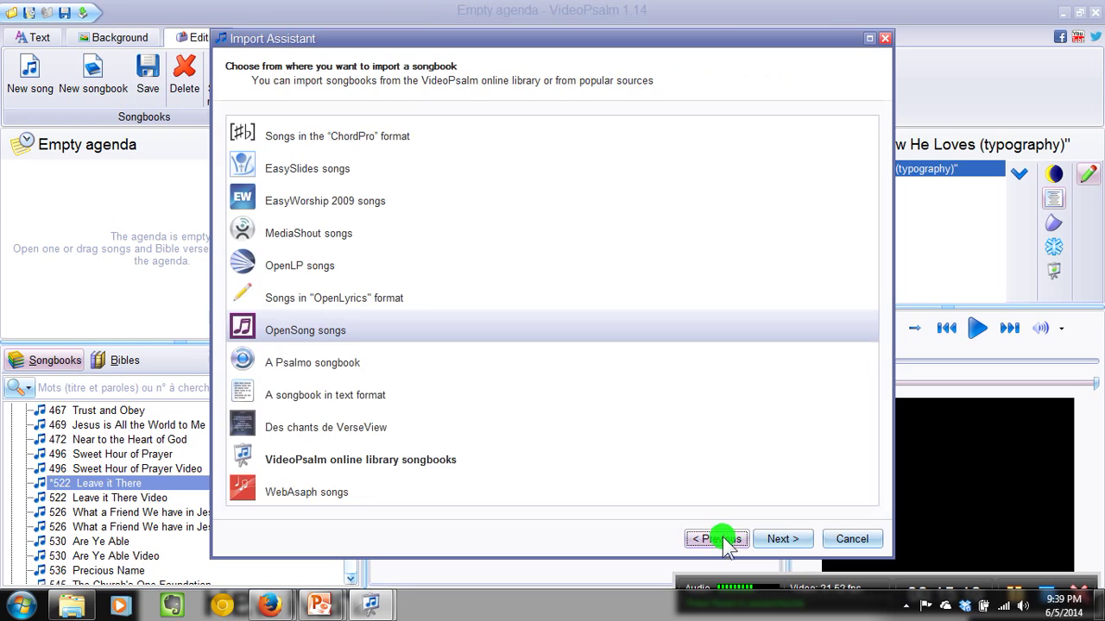
- Try to import the English Big Song Collection from the VideoPsalm online library songbooks
left_click(321, 458)
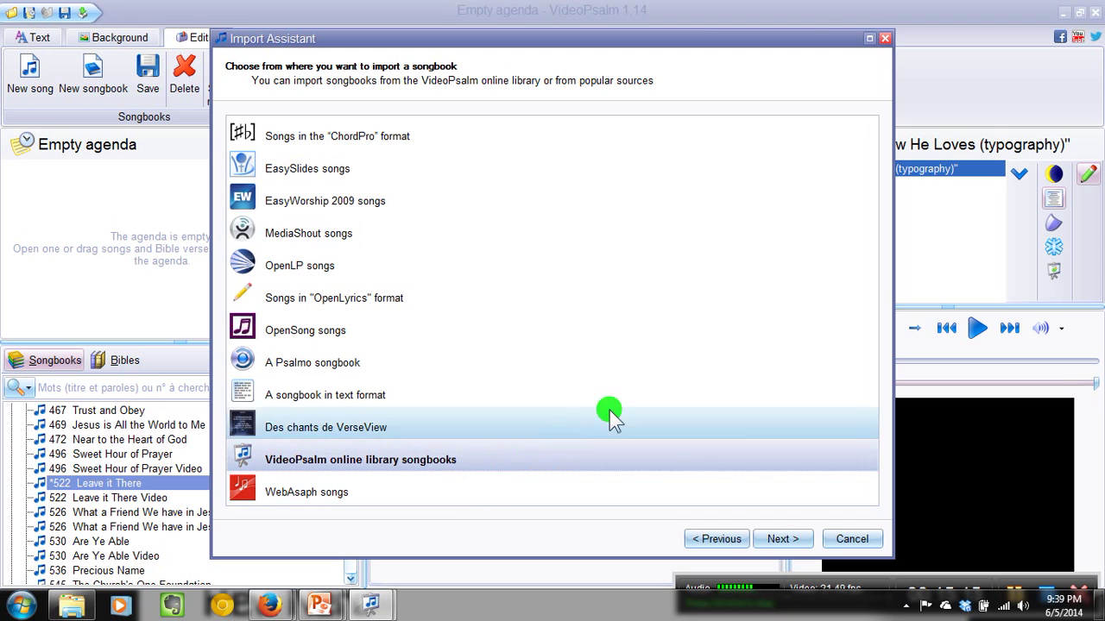
left_click(782, 539)
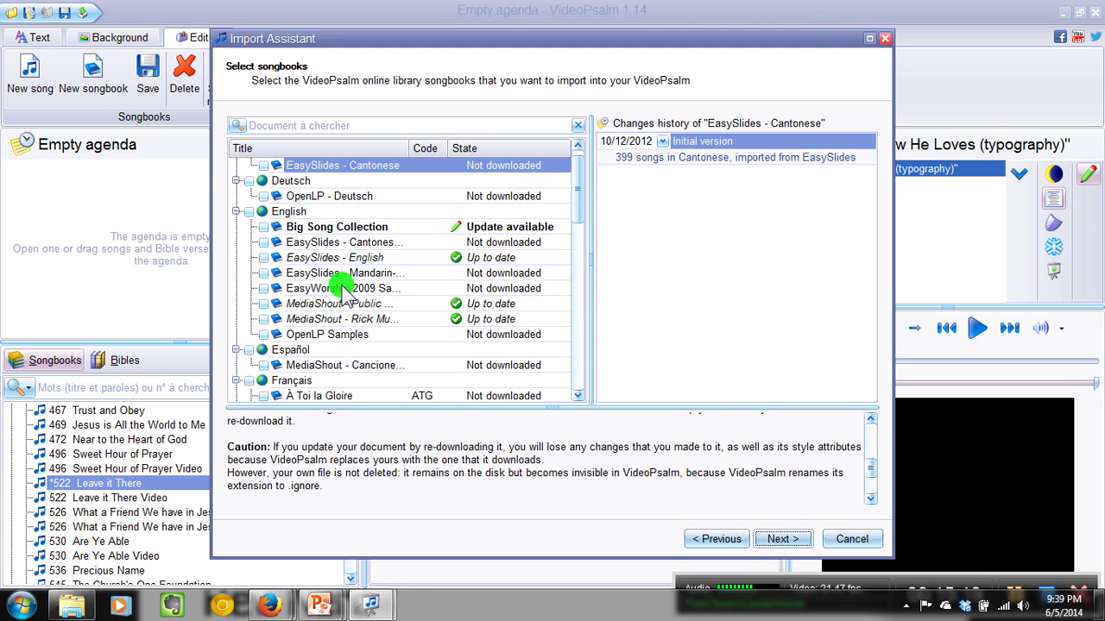
left_click(350, 228)
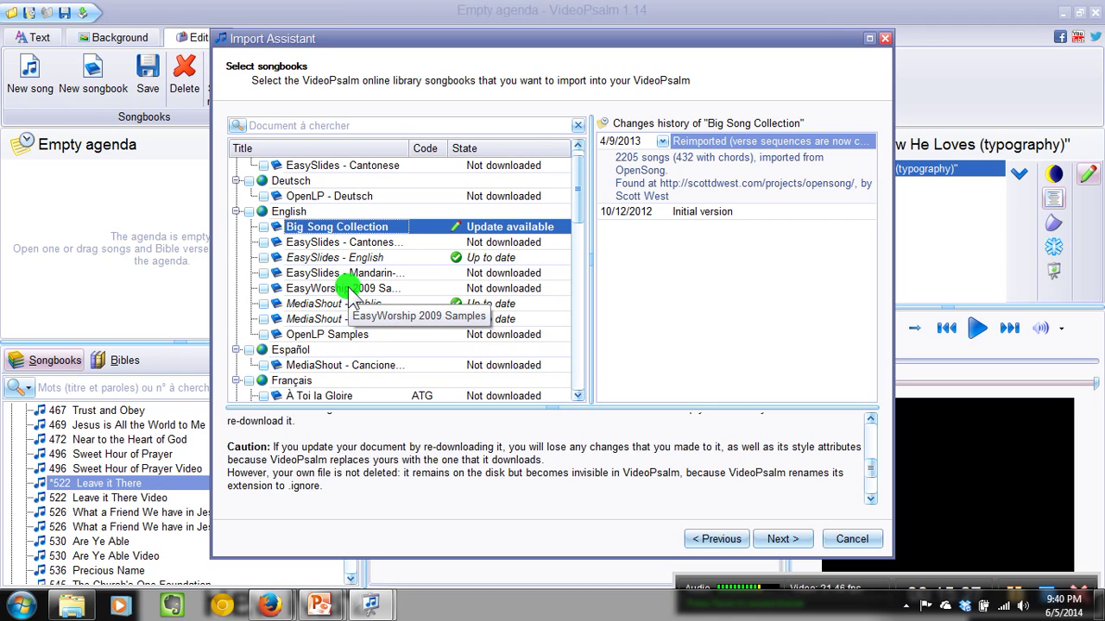
left_click(262, 230)
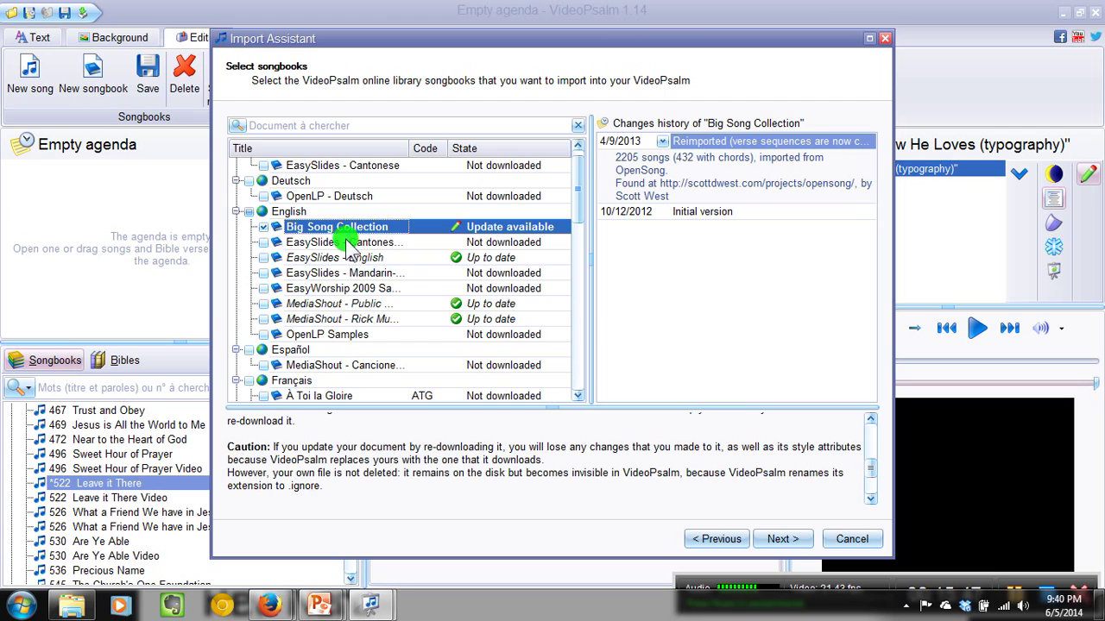
left_click(784, 541)
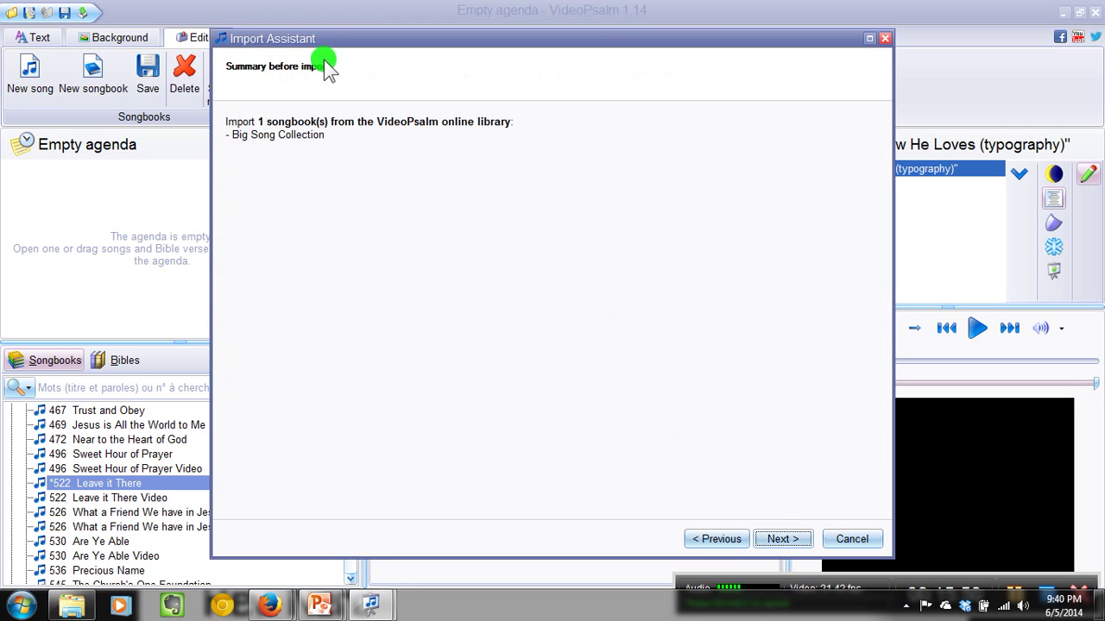
left_click(782, 539)
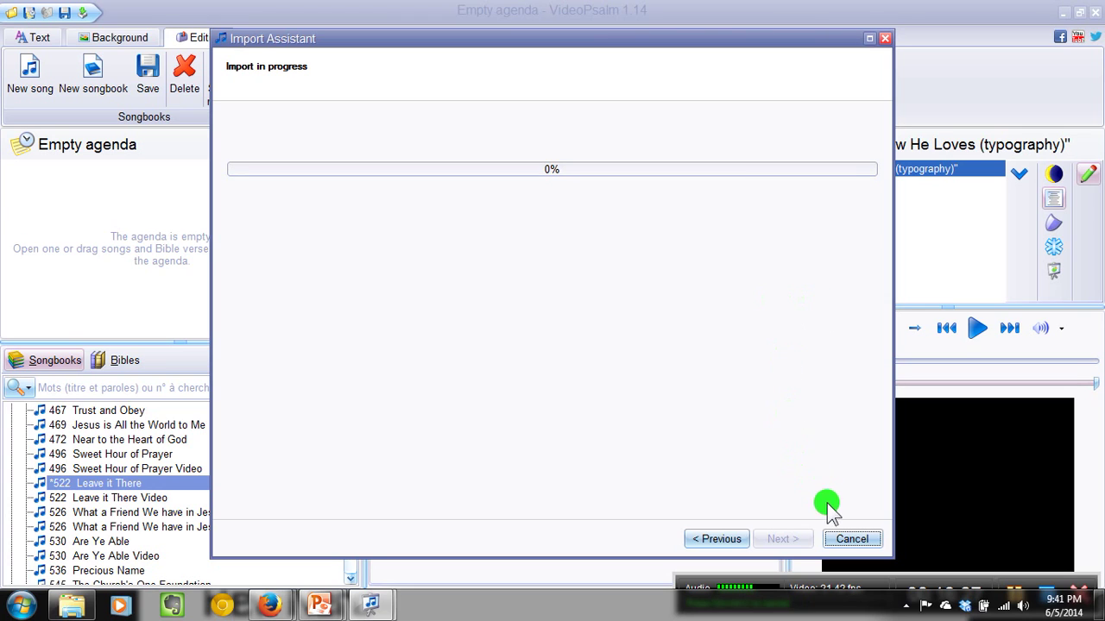
- Stop the running songbook import and close the Import Assistant
left_click(847, 540)
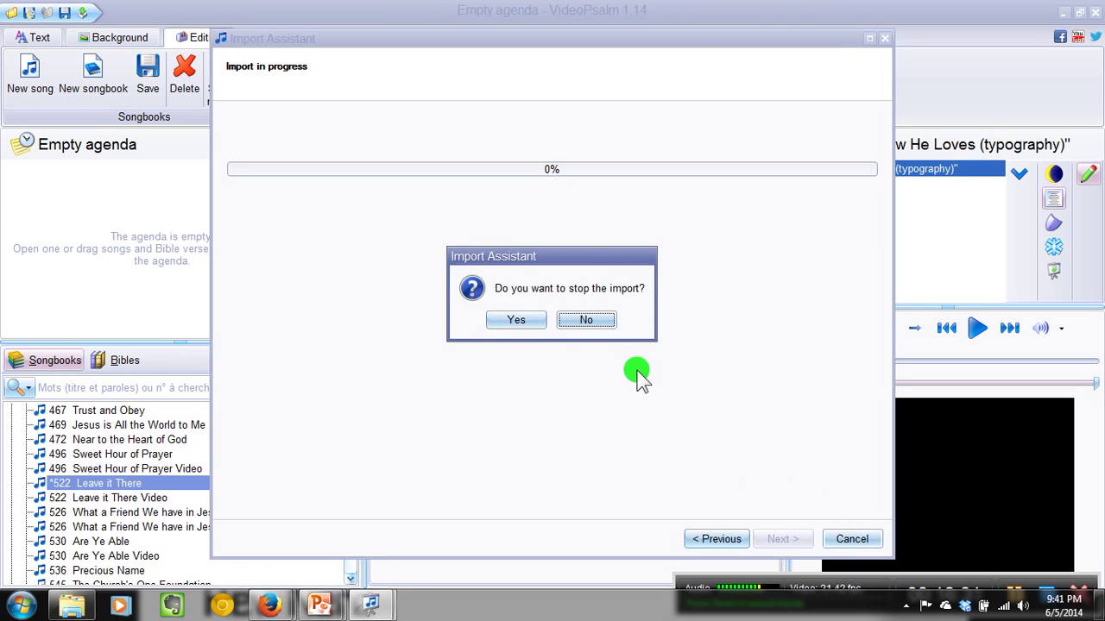
left_click(518, 327)
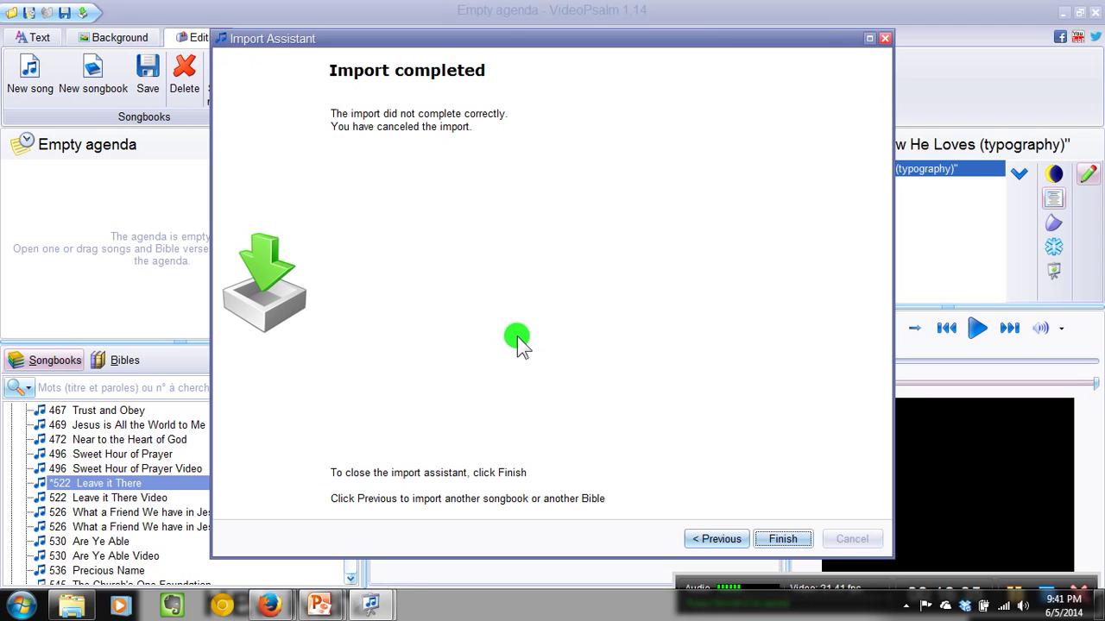
left_click(781, 538)
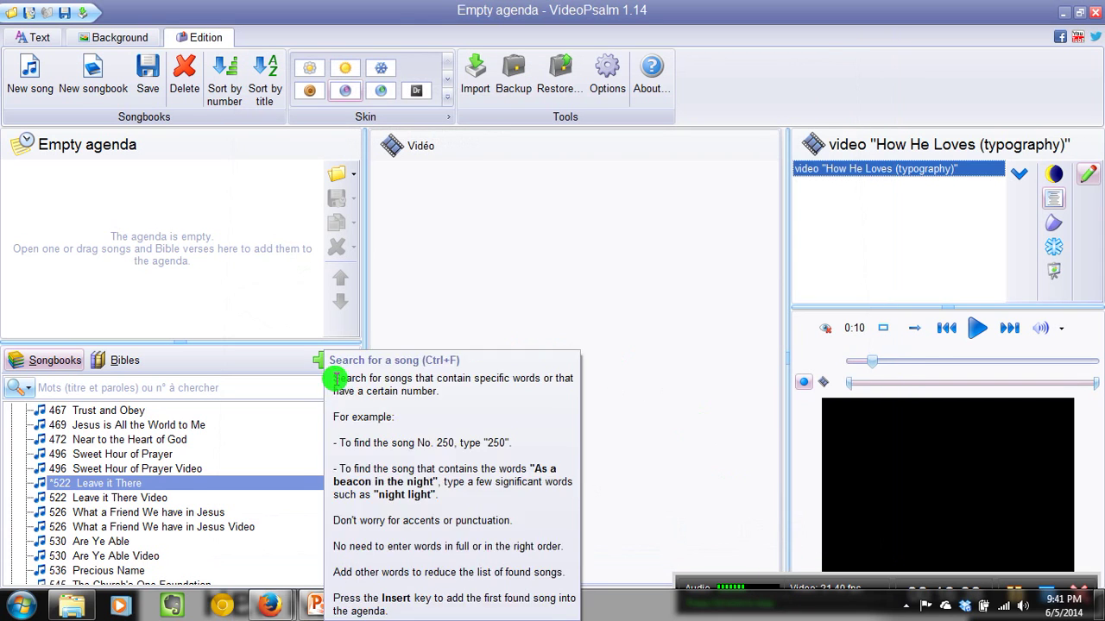
- Start a Bible import with the Import Assistant, using the VideoPsalm online library Bibles as the source
left_click(475, 73)
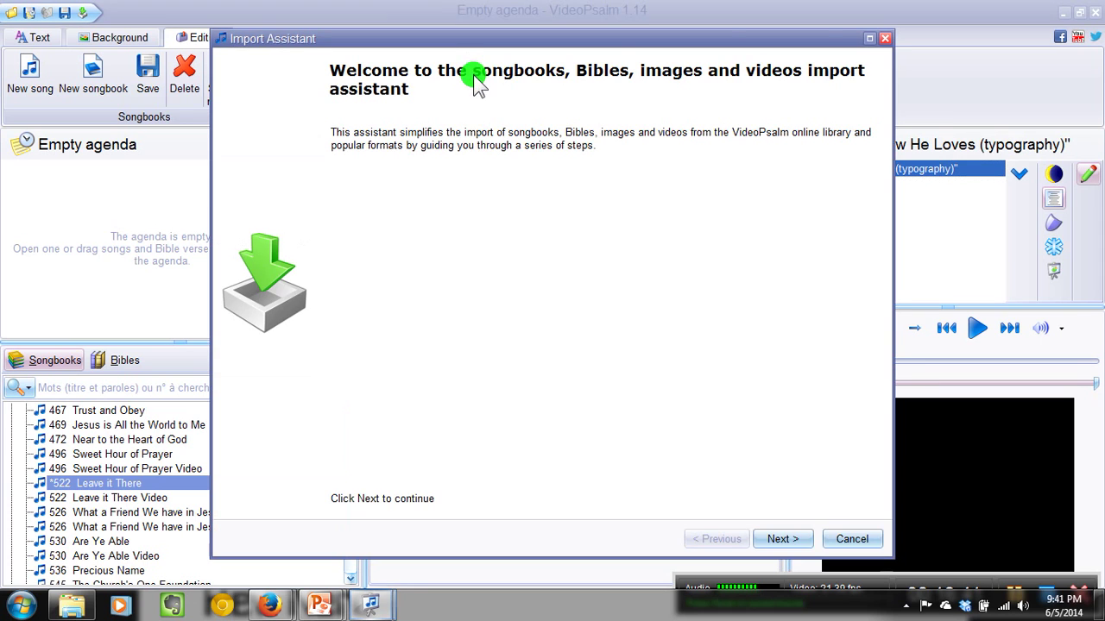
left_click(783, 540)
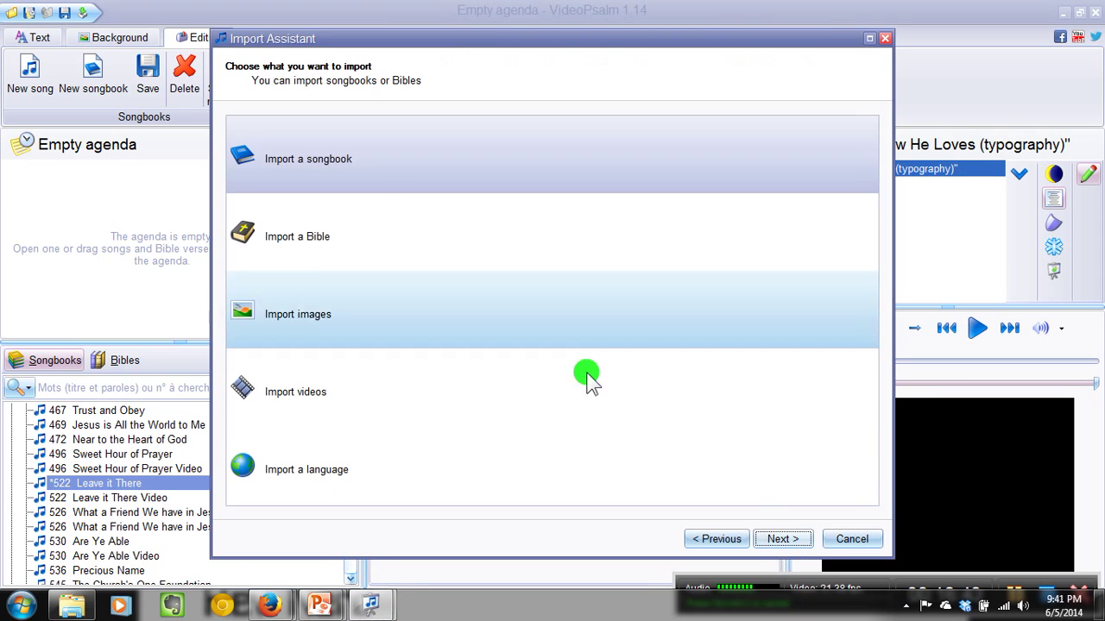
left_click(312, 243)
left_click(800, 544)
left_click(800, 544)
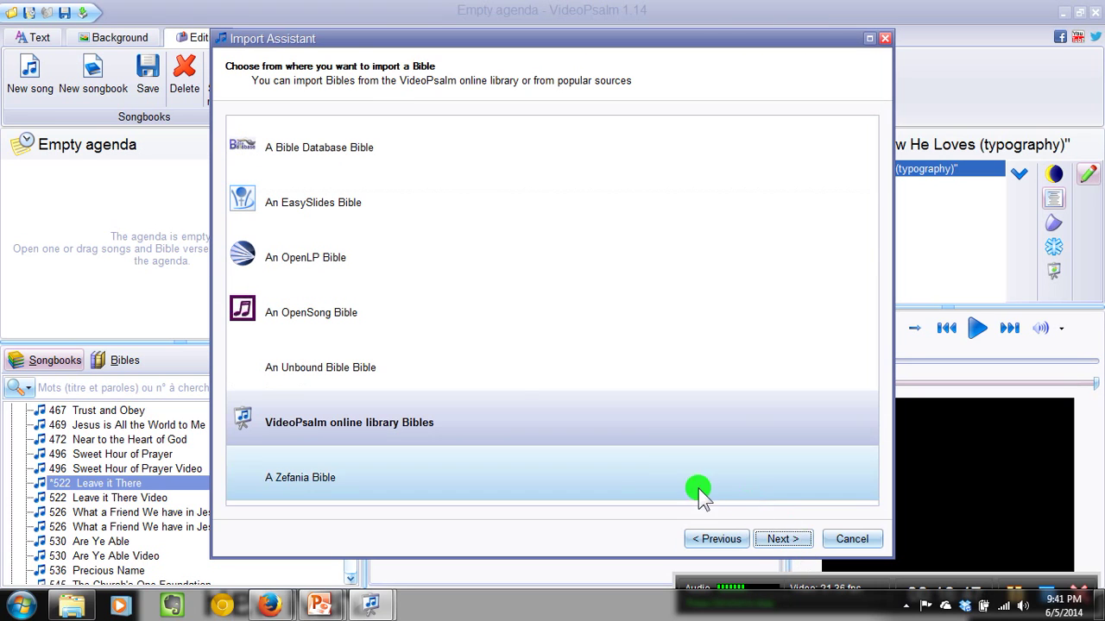
left_click(435, 426)
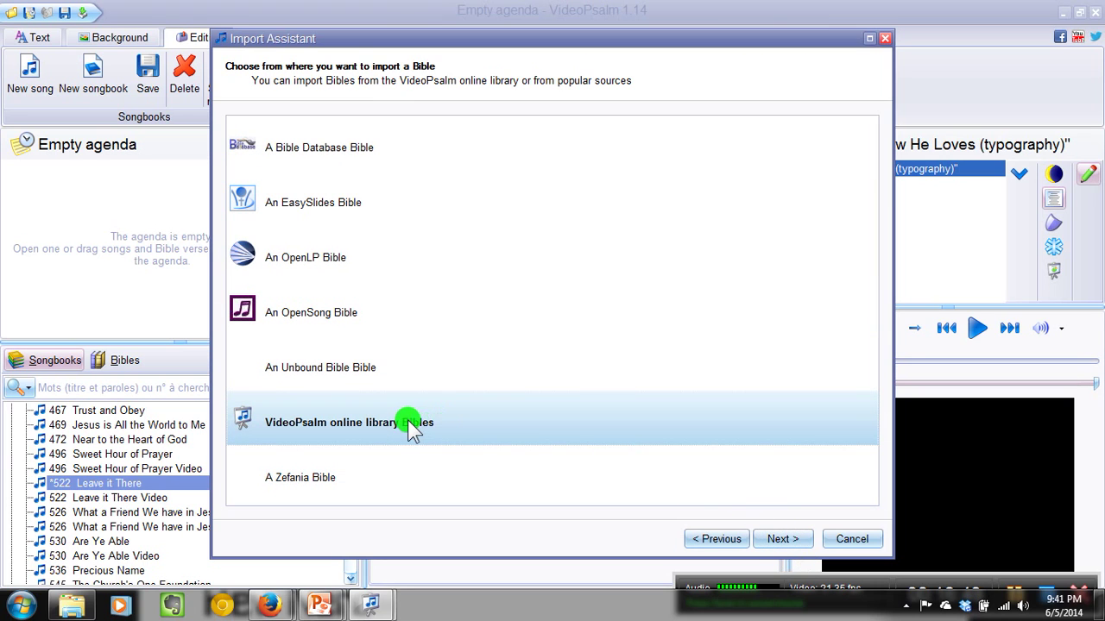
left_click(781, 537)
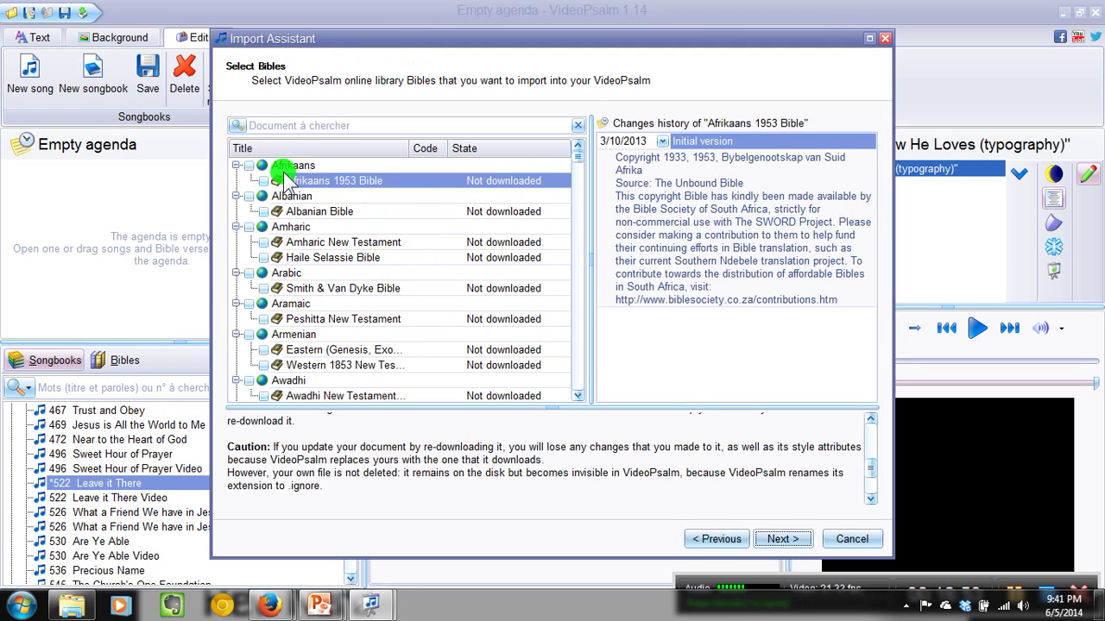
- Browse the online library's Bibles by language and examine the English versions and their download states
left_click(577, 273)
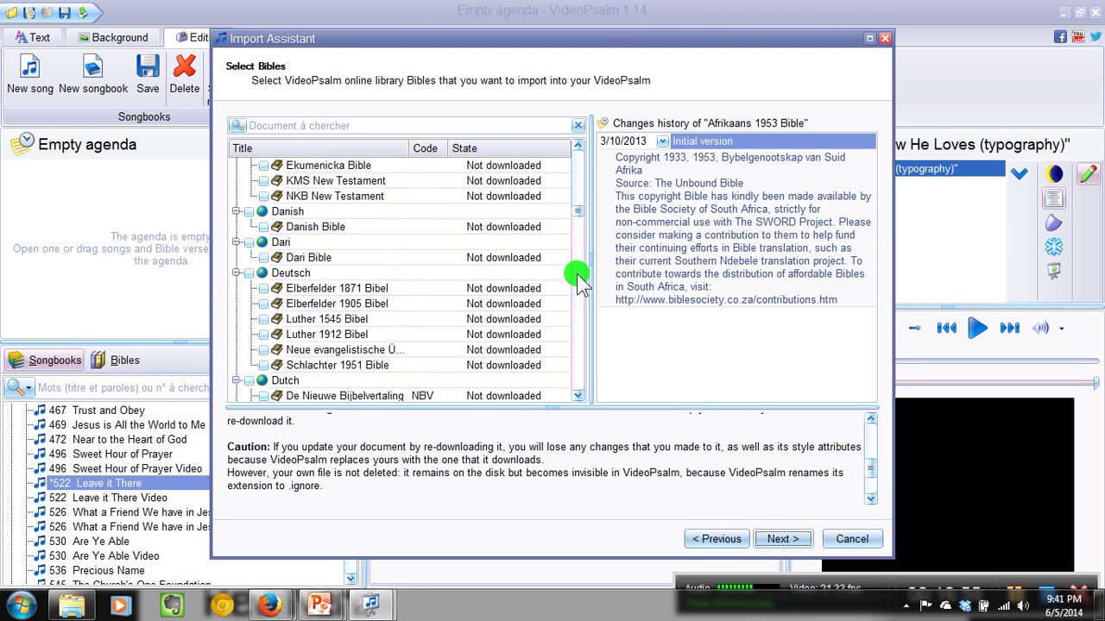
left_click(581, 189)
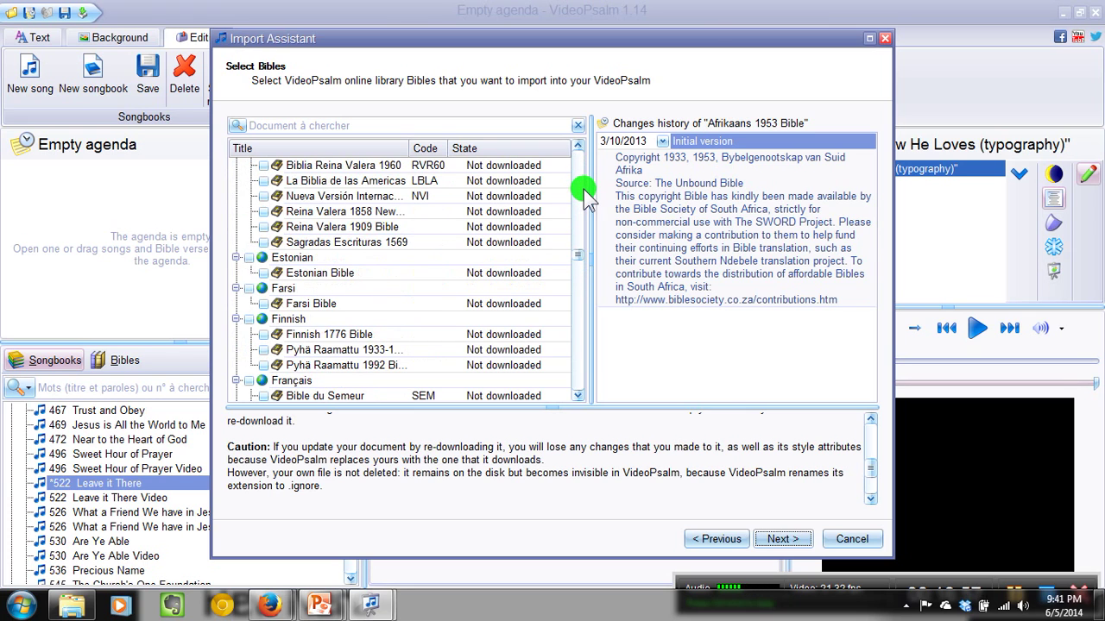
left_click(581, 189)
left_click(581, 189)
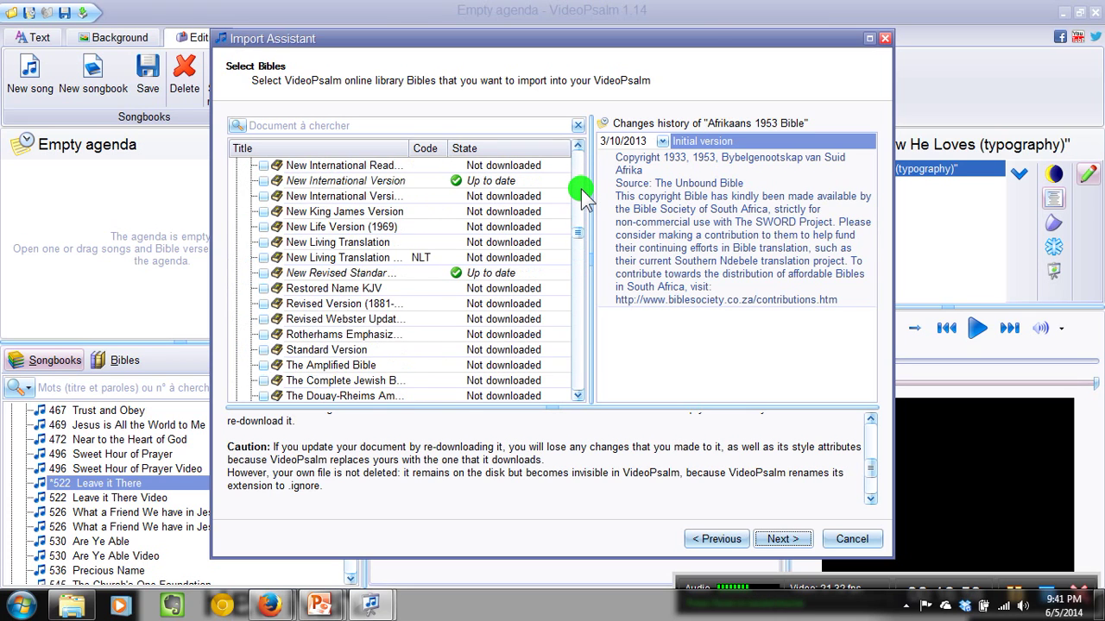
left_click(581, 189)
left_click(581, 189)
left_click(581, 189)
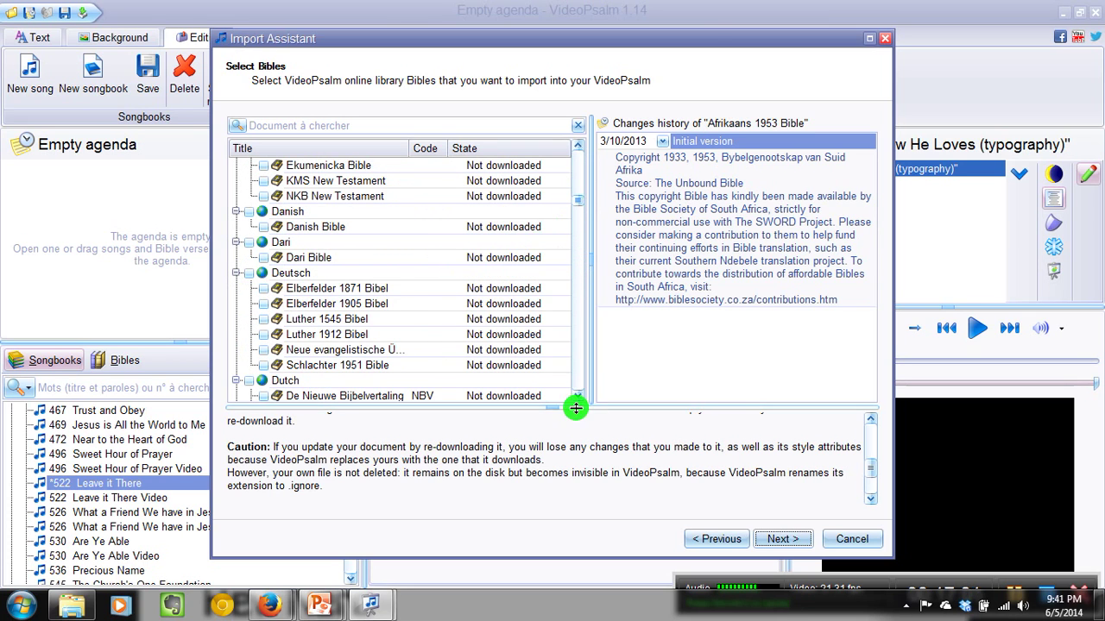
scroll(578, 394, "down", 4)
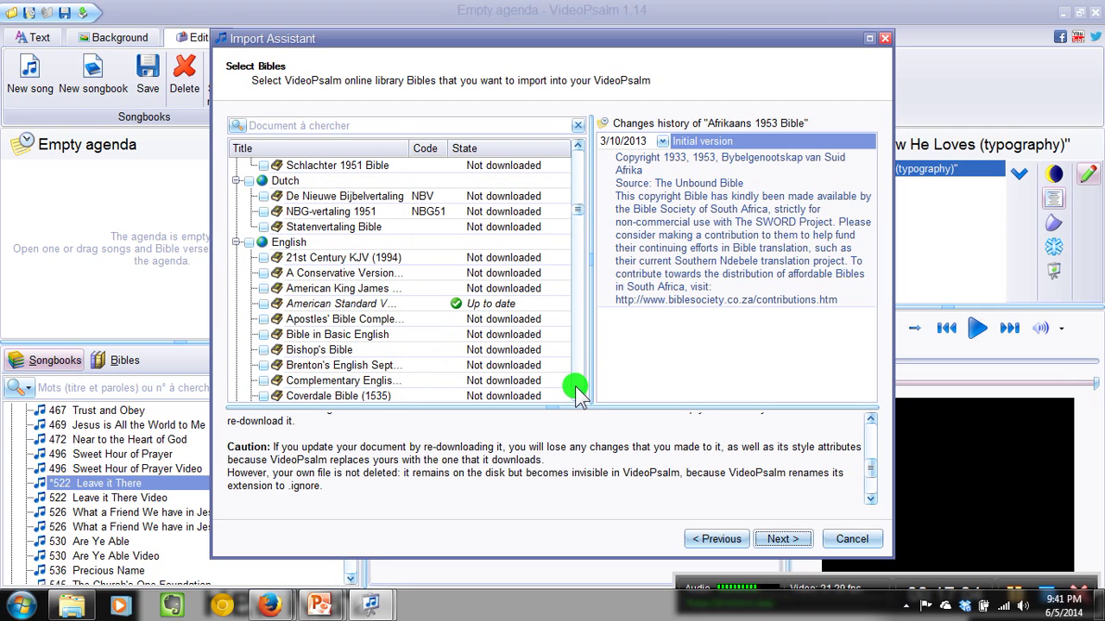
scroll(575, 393, "down", 1)
scroll(577, 393, "down", 1)
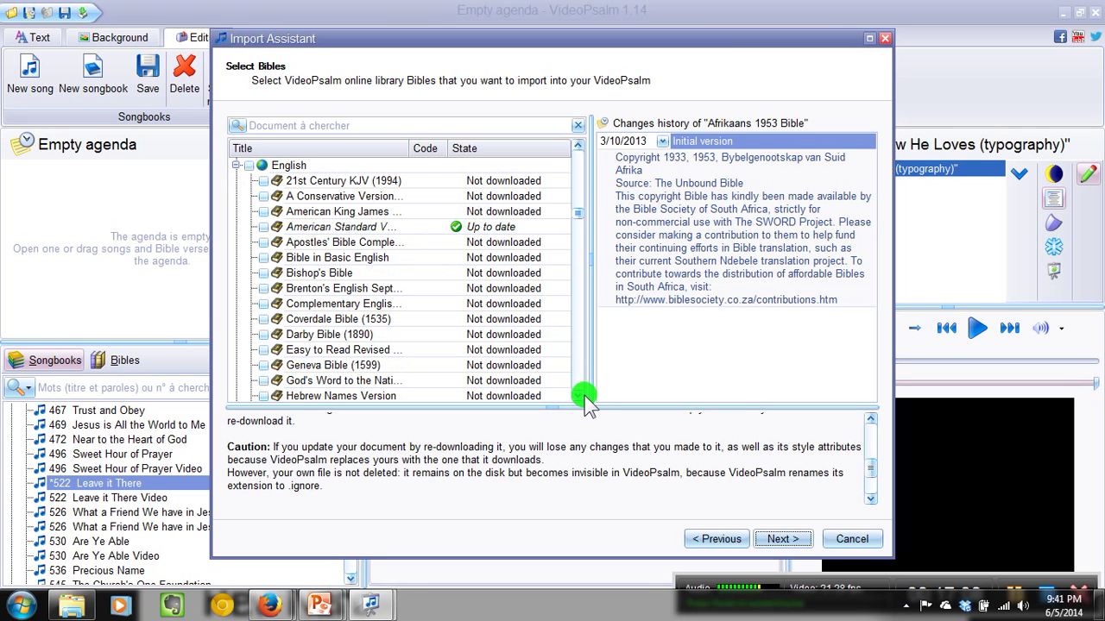
scroll(582, 396, "down", 1)
scroll(582, 396, "down", 4)
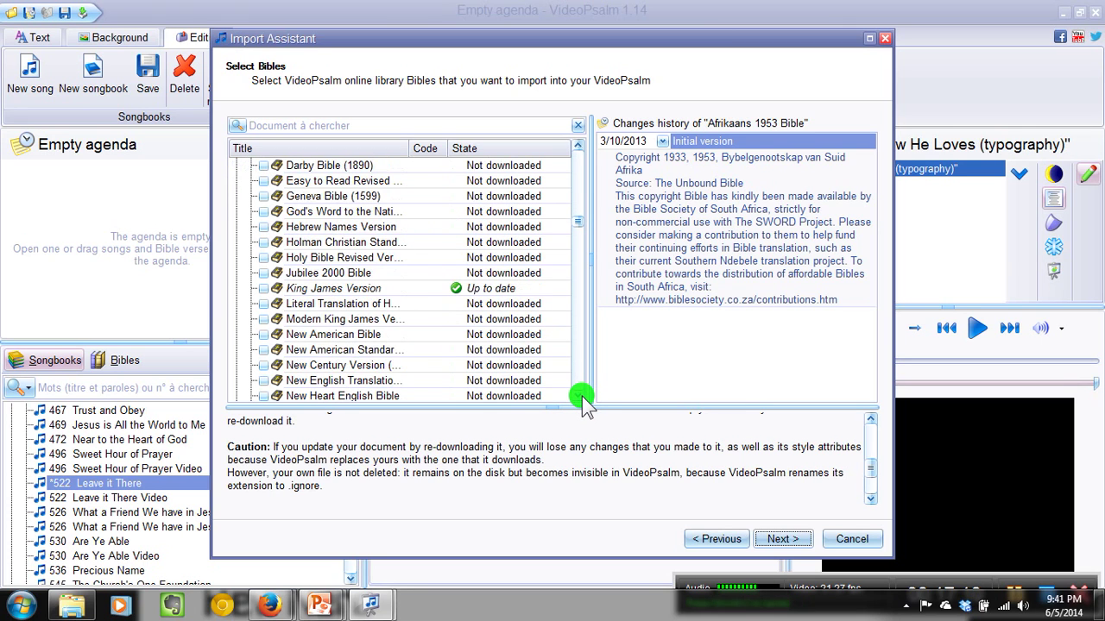
scroll(582, 396, "down", 2)
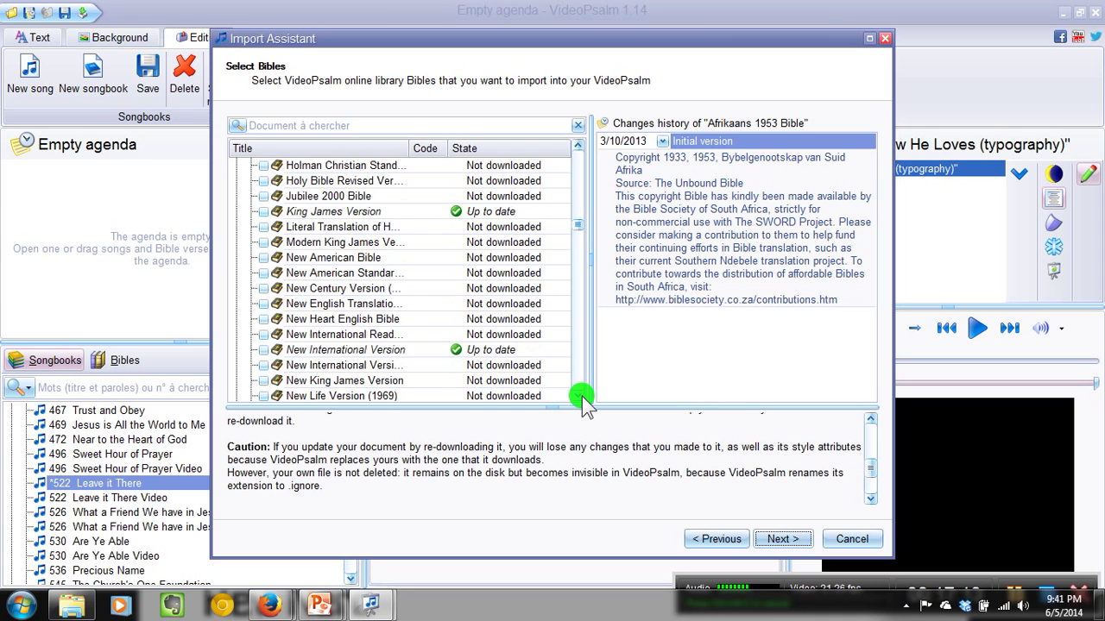
scroll(582, 396, "down", 1)
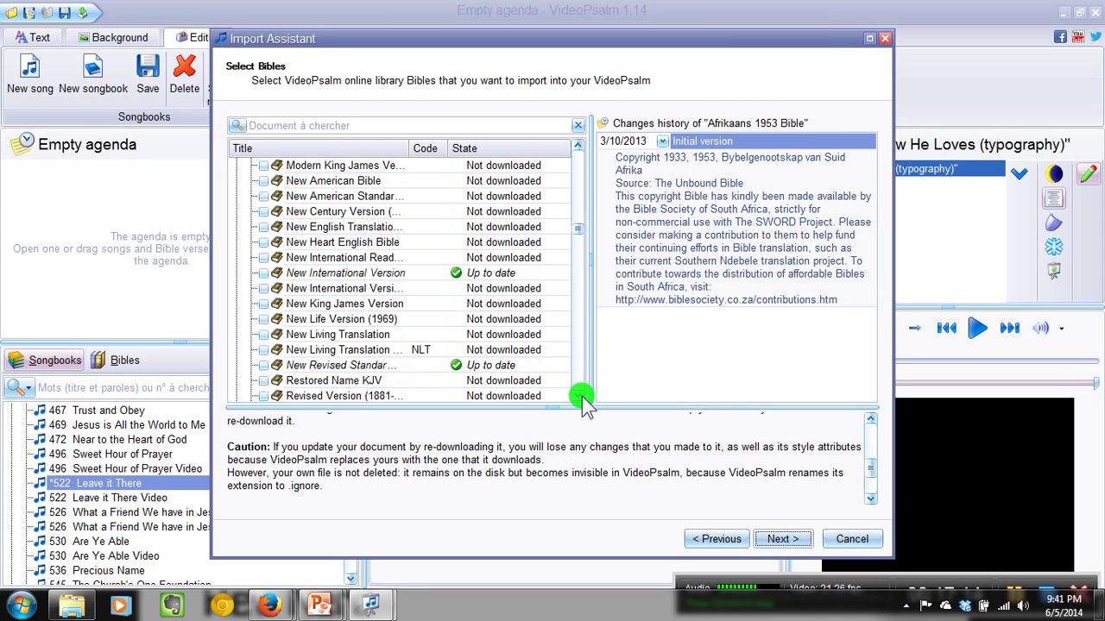
scroll(582, 396, "down", 3)
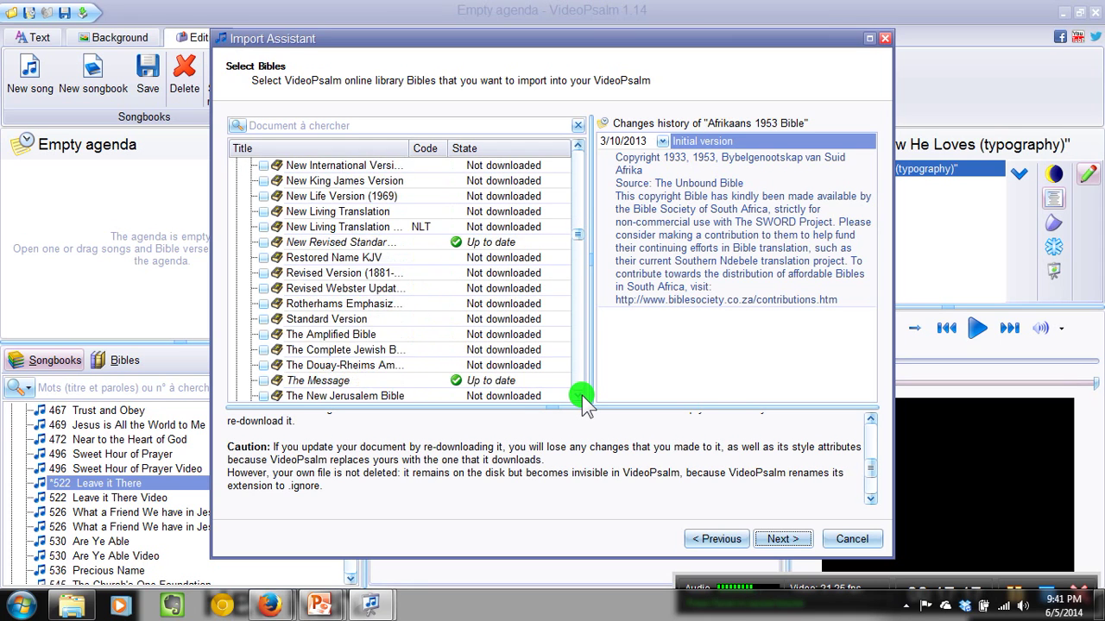
left_click(581, 395)
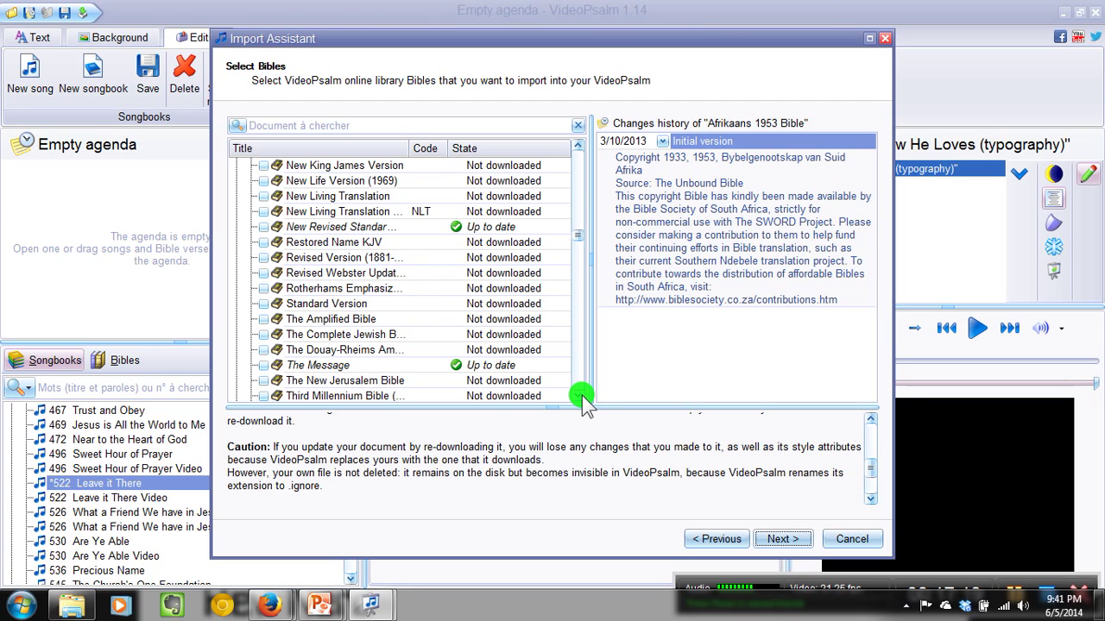
- Try to import The New Jerusalem Bible from the VideoPsalm online library Bibles
left_click_drag(577, 396, 580, 398)
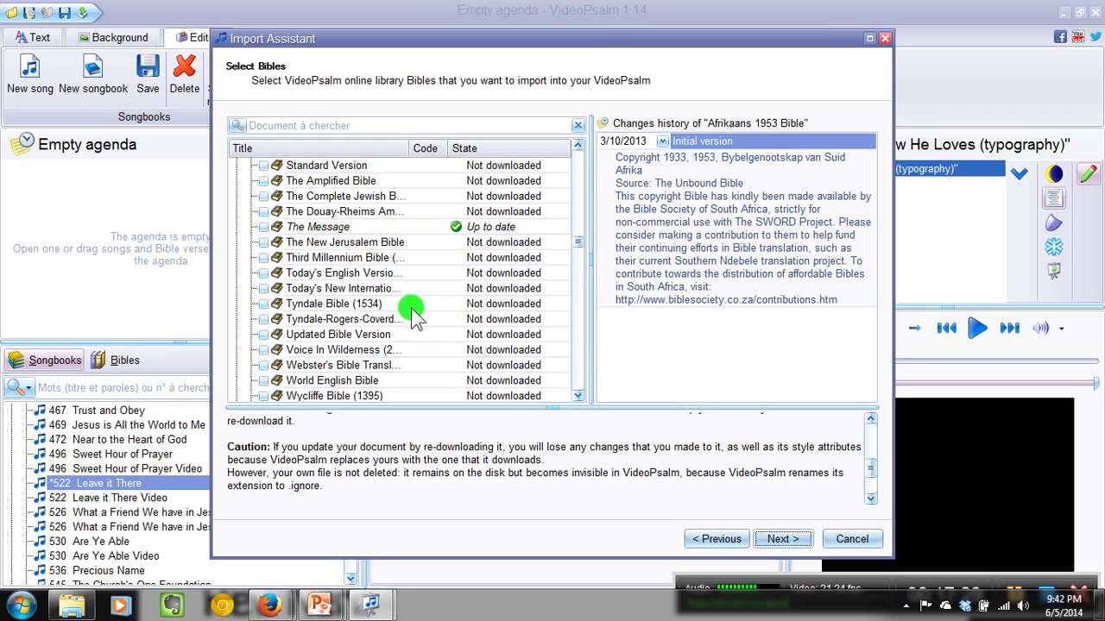
left_click(263, 243)
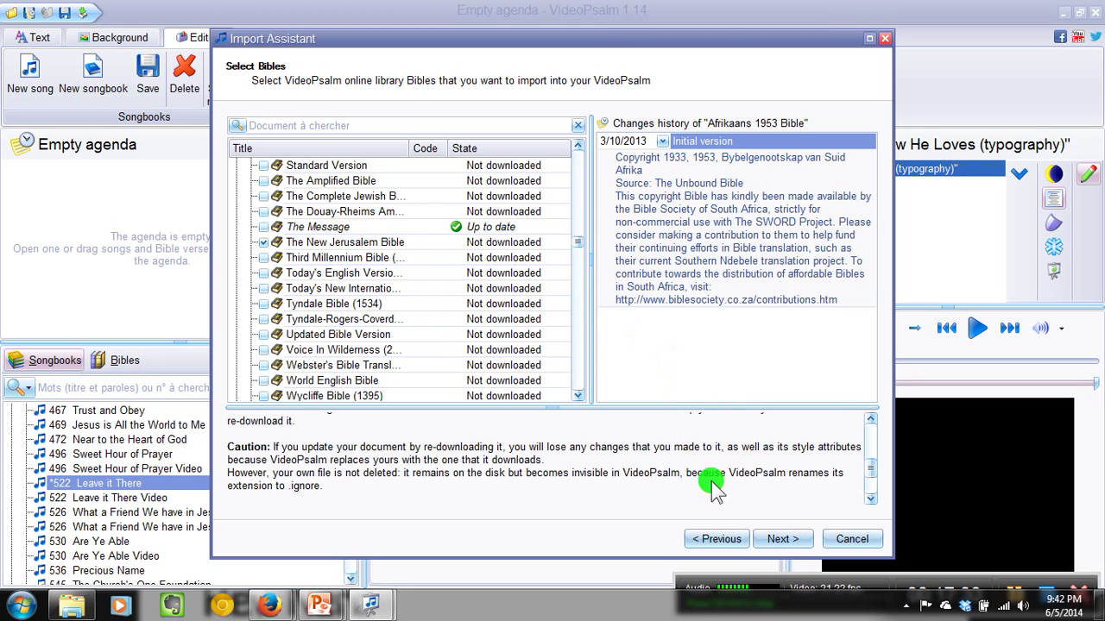
left_click(787, 538)
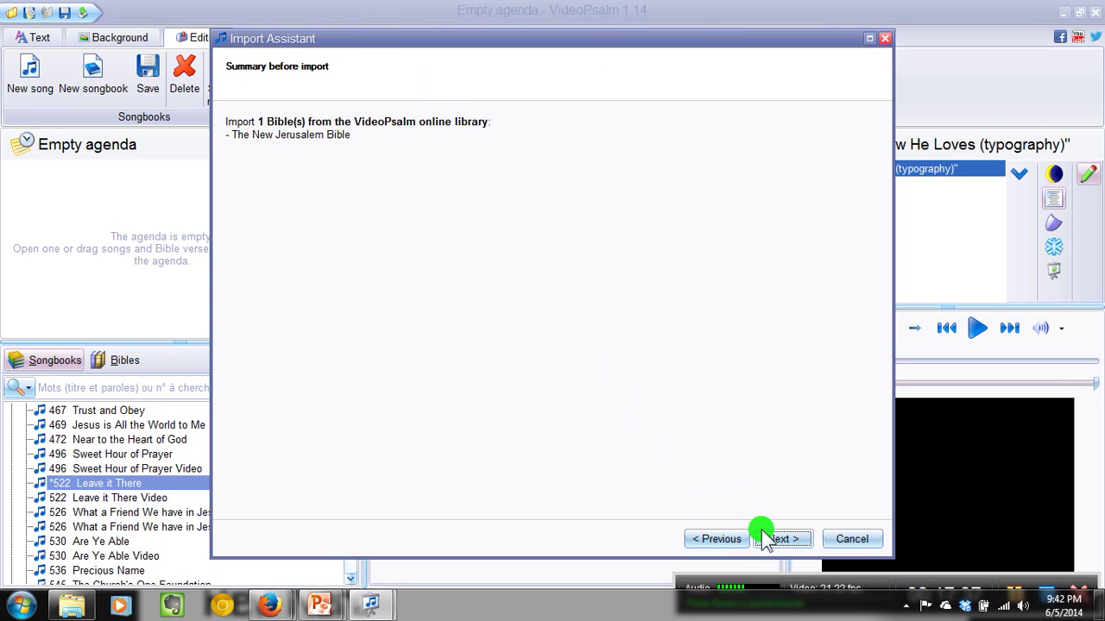
left_click(779, 538)
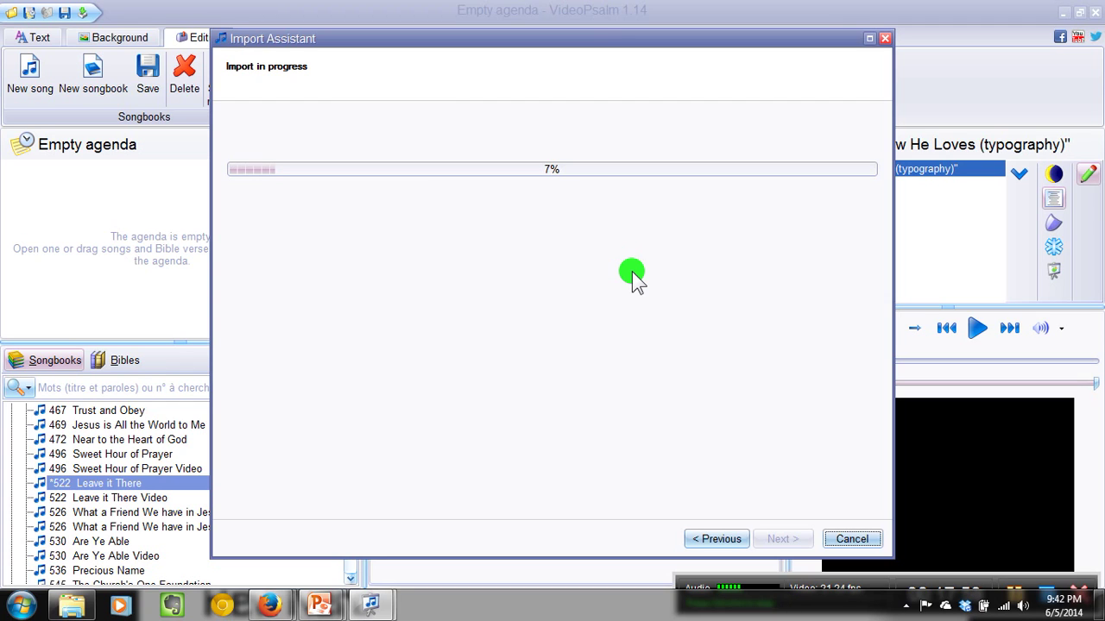
- Stop the running Bible import and close the Import Assistant
left_click(988, 585)
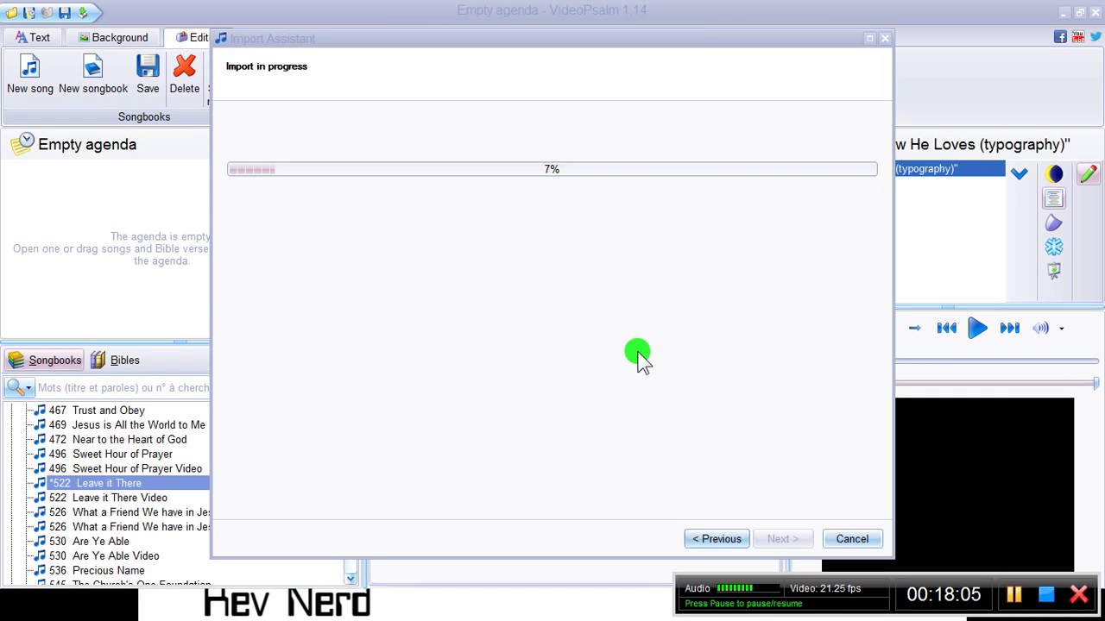
left_click(845, 537)
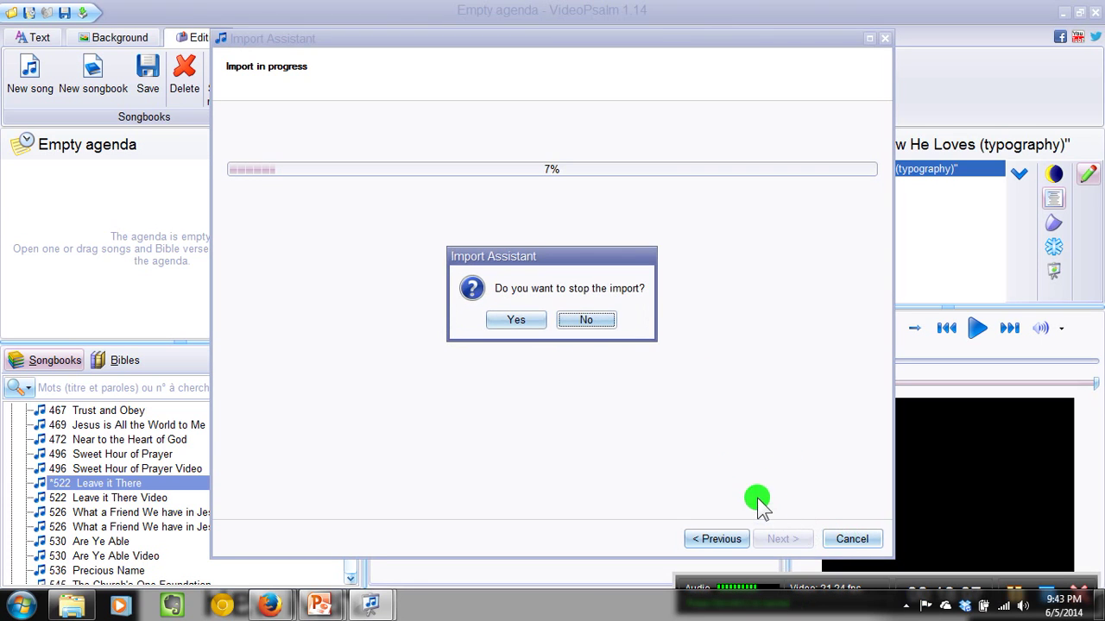
left_click(517, 320)
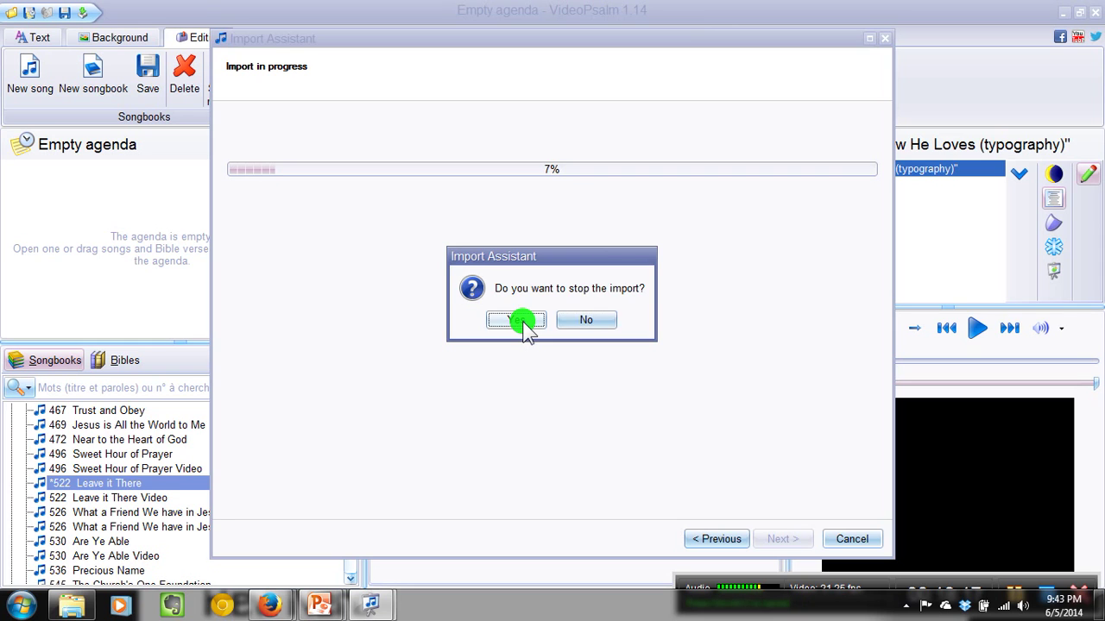
left_click(781, 537)
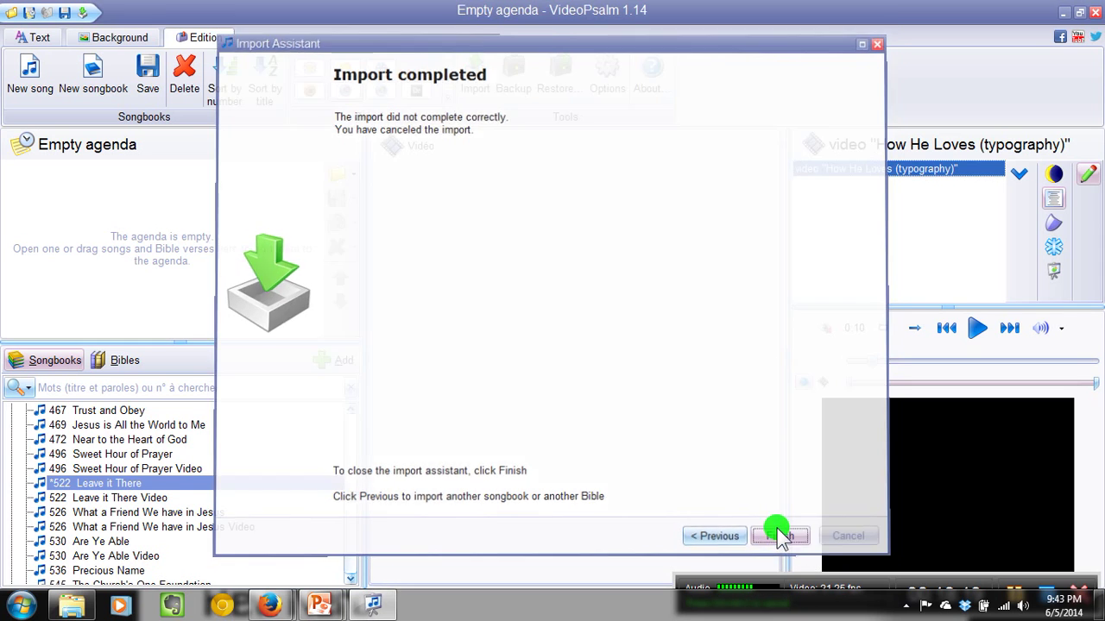
- Collapse the UMC Hymnal and Call to Worship songbooks and look through the list of songbooks
scroll(67, 431, "up", 15)
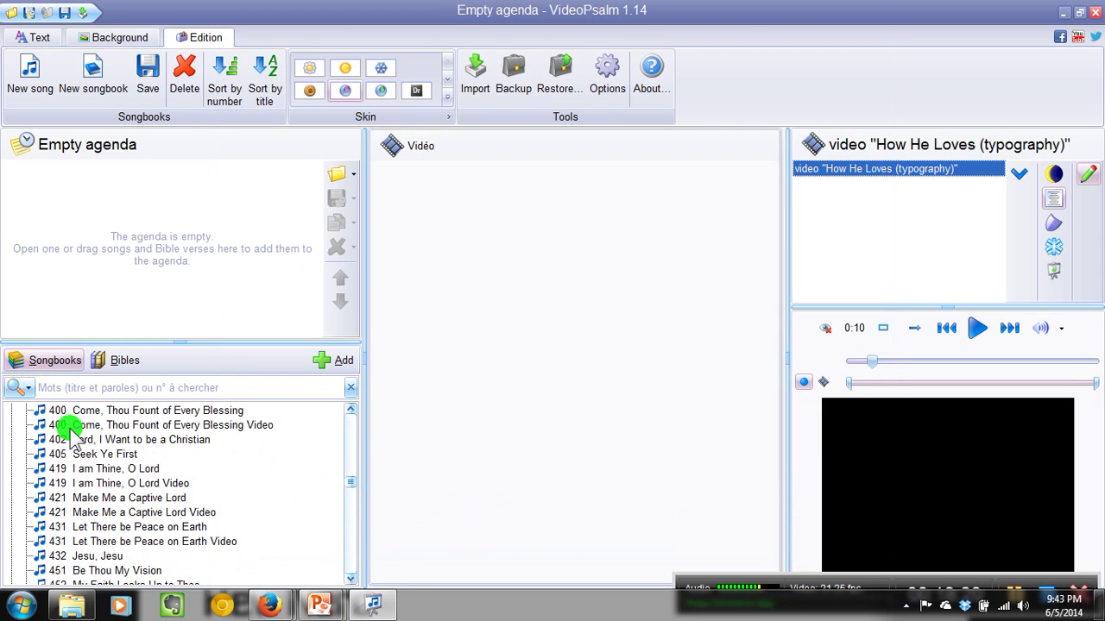
scroll(68, 432, "up", 15)
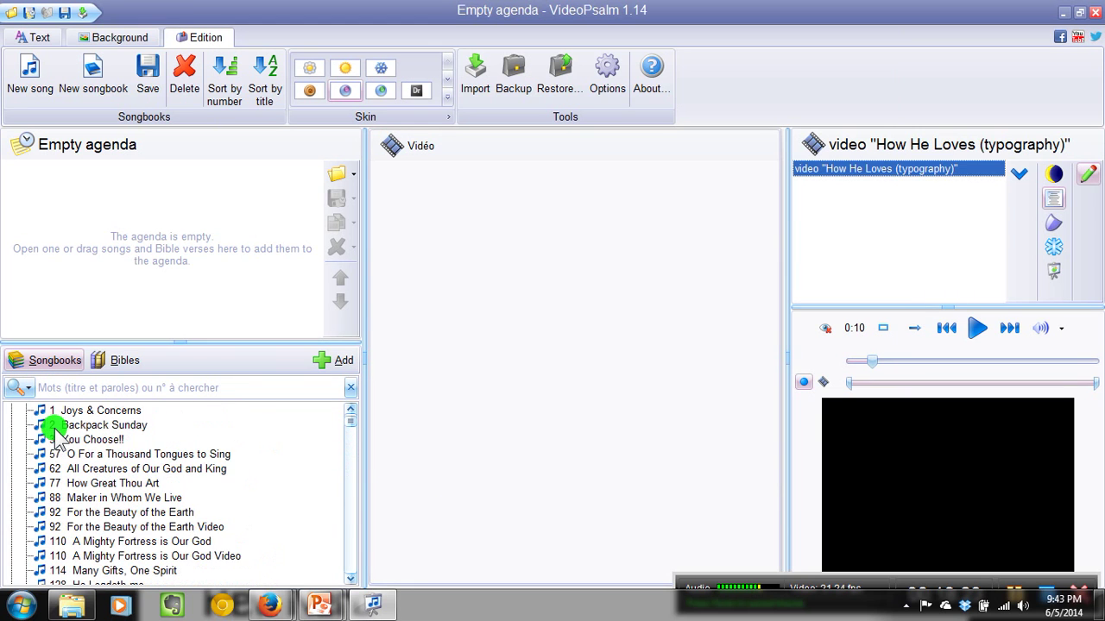
left_click(16, 411)
scroll(69, 466, "down", 9)
scroll(73, 474, "up", 8)
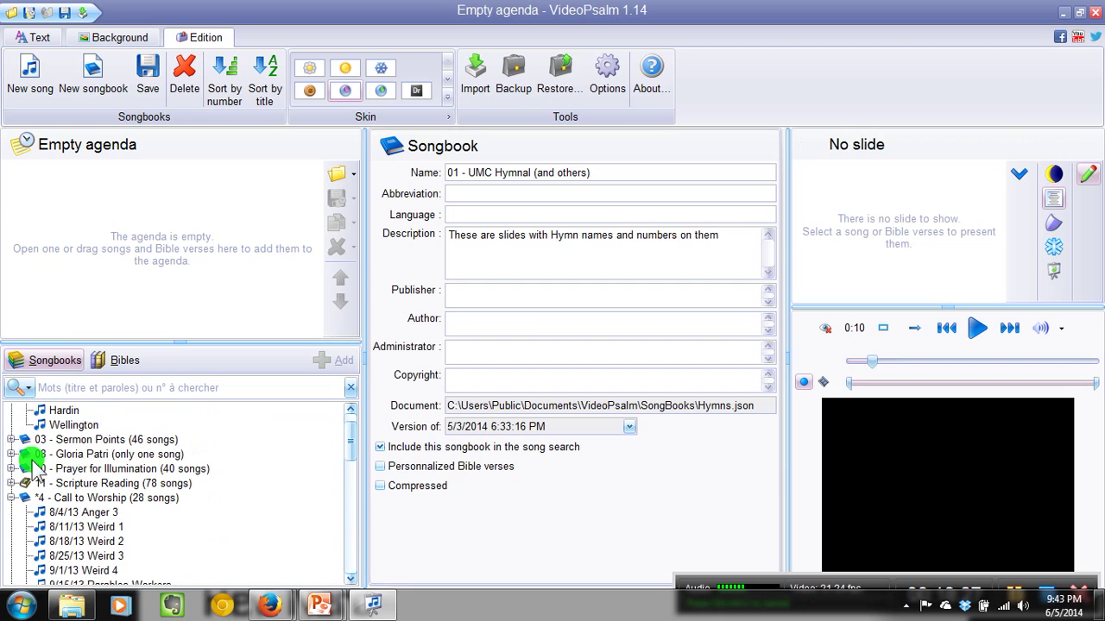
left_click(12, 499)
scroll(35, 481, "down", 2)
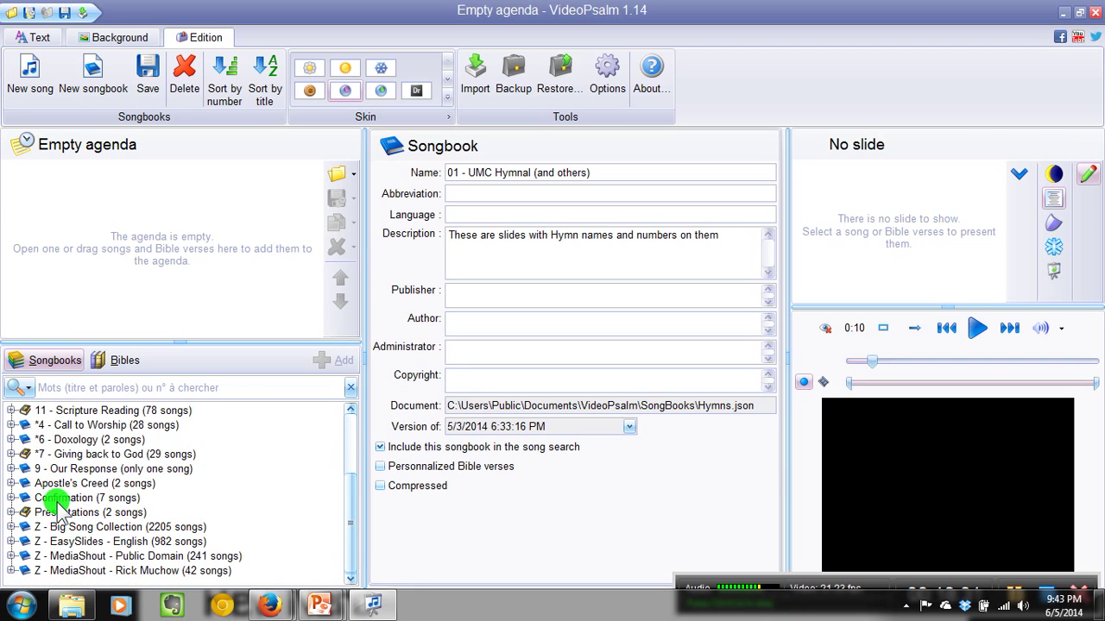
scroll(57, 501, "up", 1)
scroll(78, 518, "up", 2)
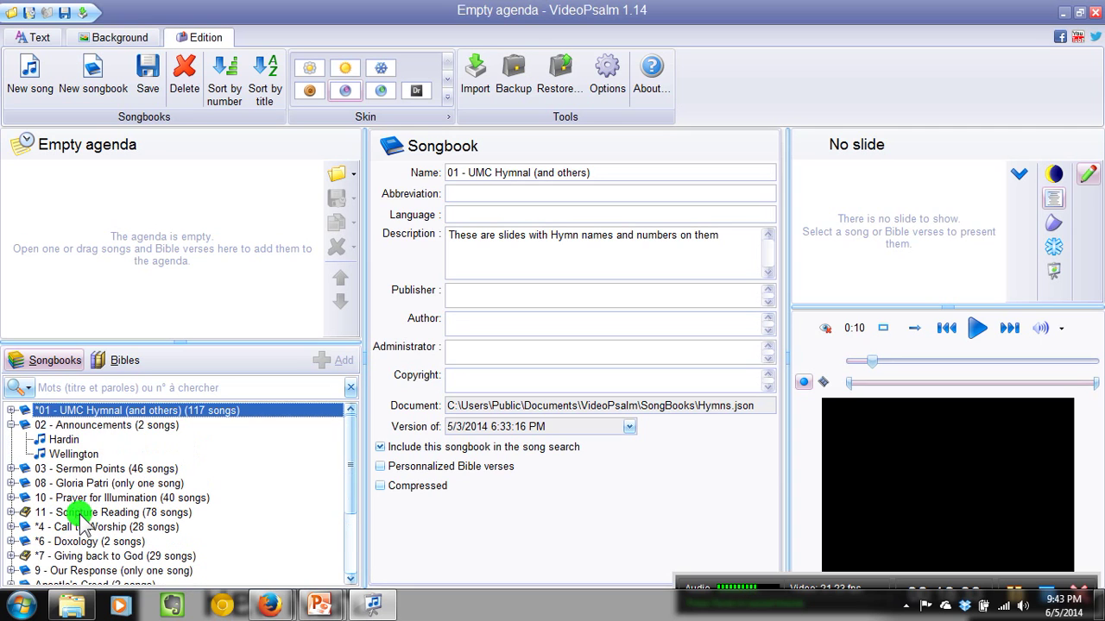
- Show the installed Bible versions and return to the songbooks
left_click(110, 360)
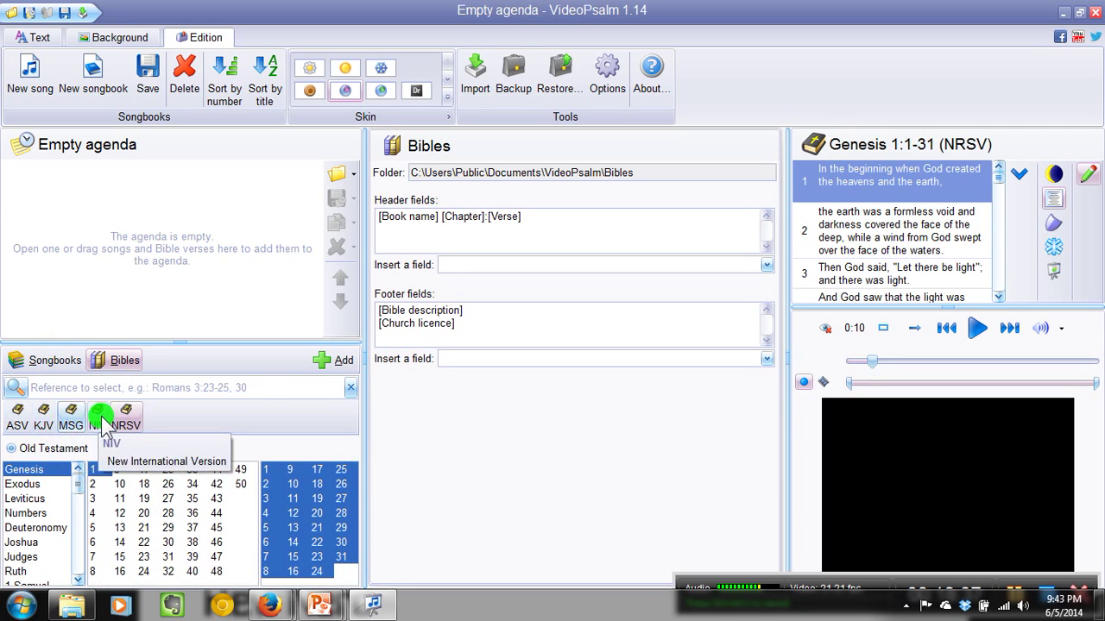
left_click(52, 362)
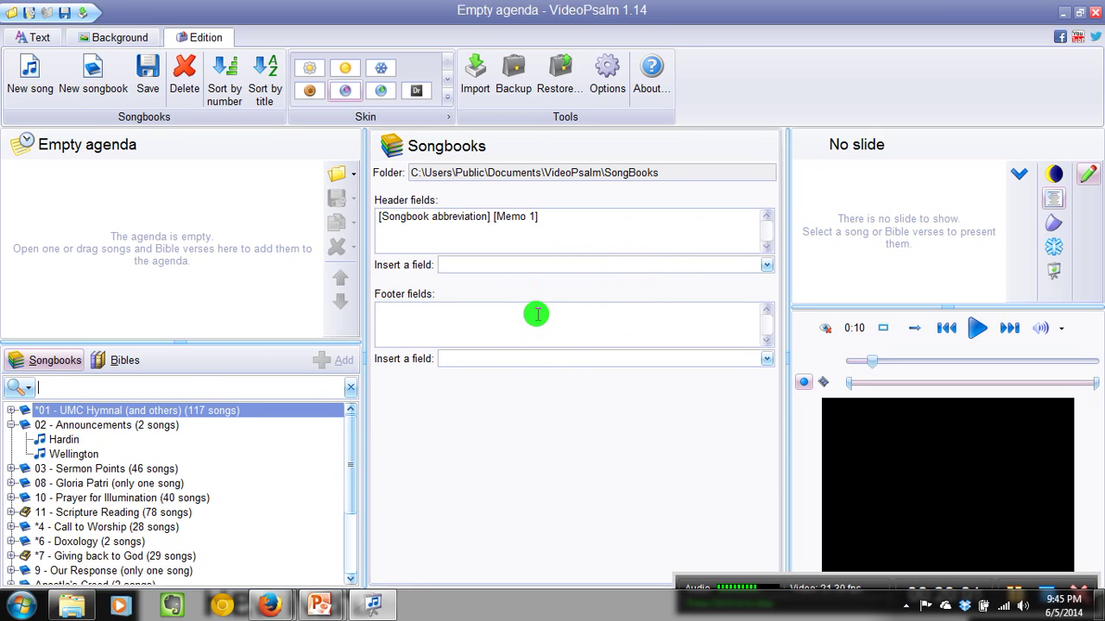
- Turn edit mode off to view the presentation layout, and turn it back on
mouse_move(533, 312)
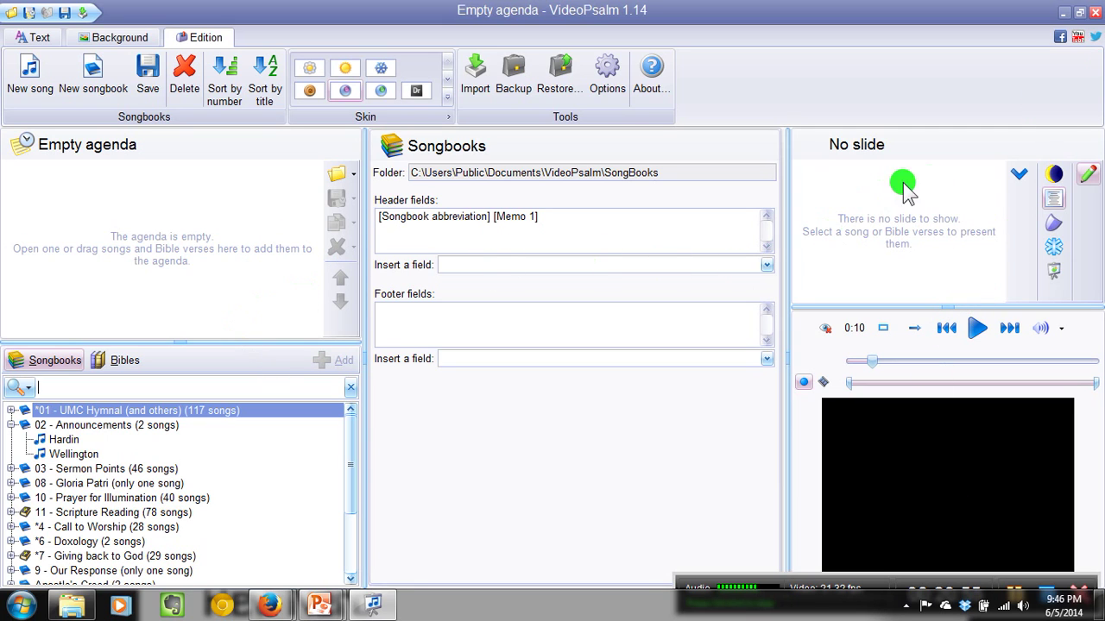
left_click(1089, 175)
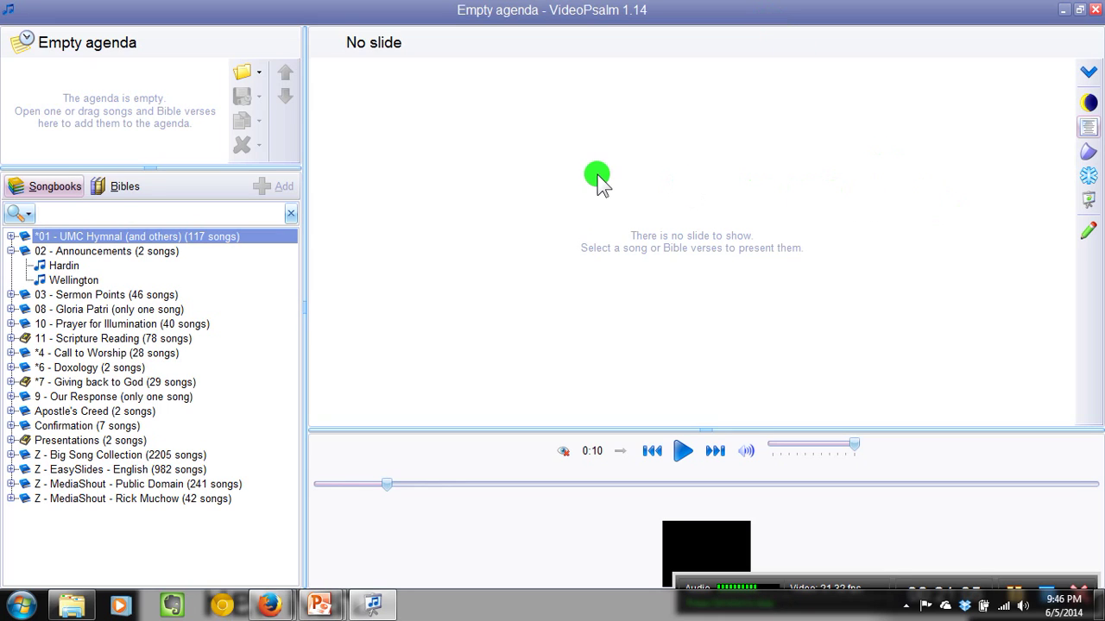
left_click(1089, 237)
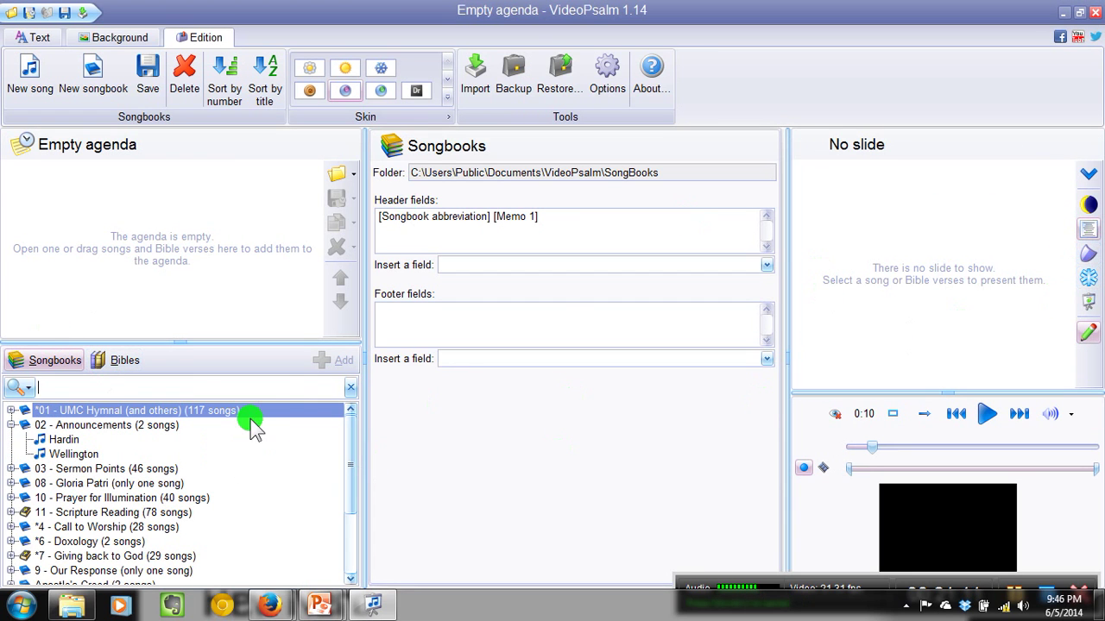
- Open the saved agenda 06-01-14-Pentecost-Hardin.vpagd from the 2014 sermon aides folder
mouse_move(309, 383)
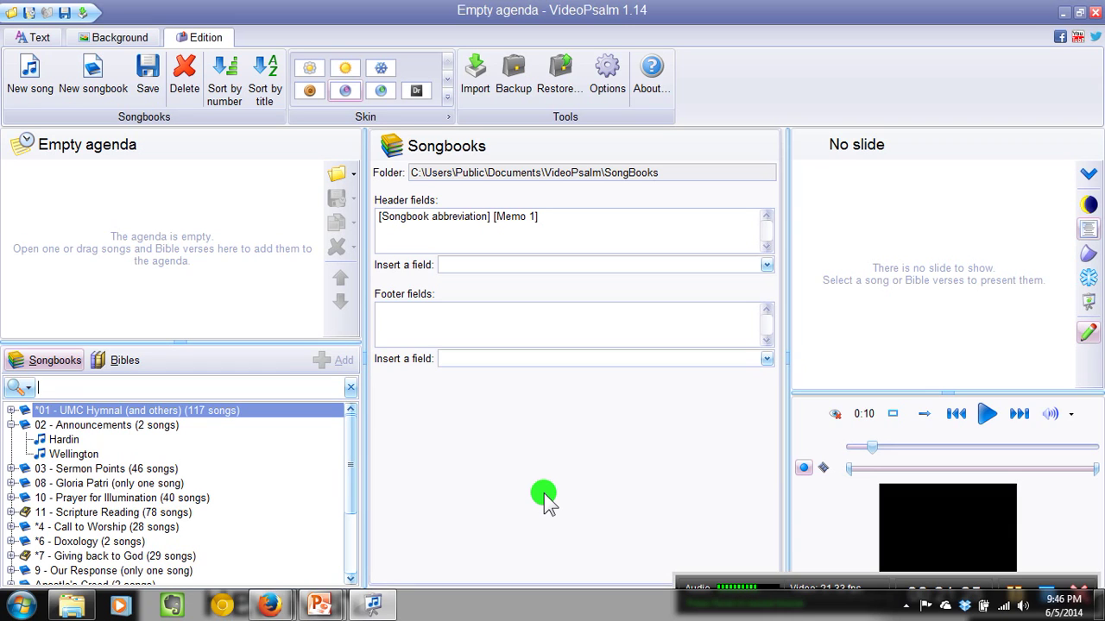
left_click(340, 175)
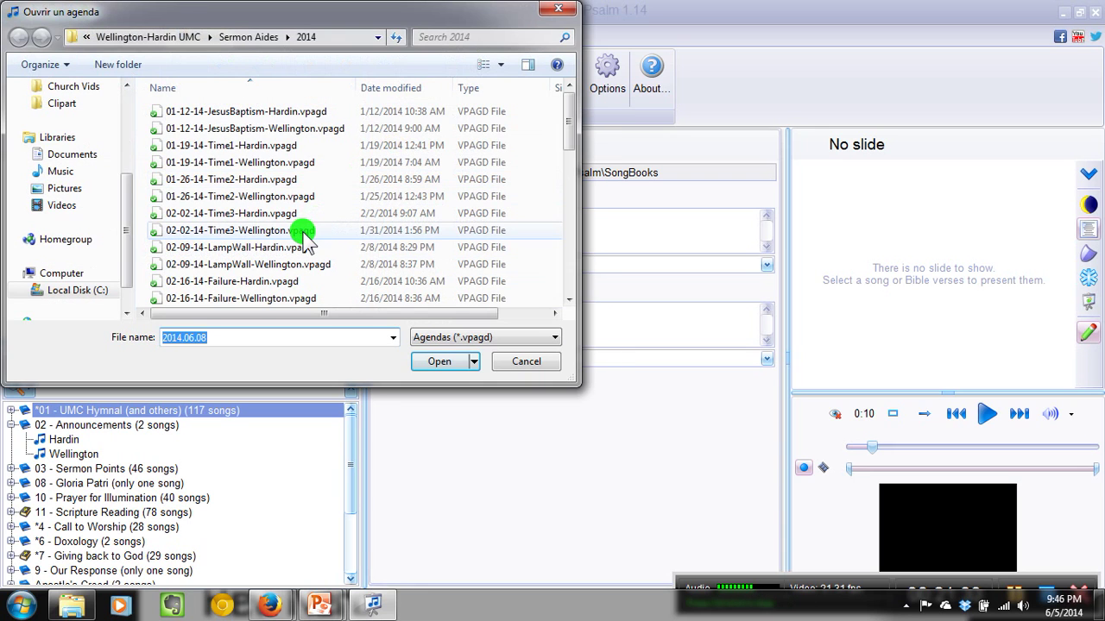
left_click(365, 211)
scroll(370, 177, "down", 10)
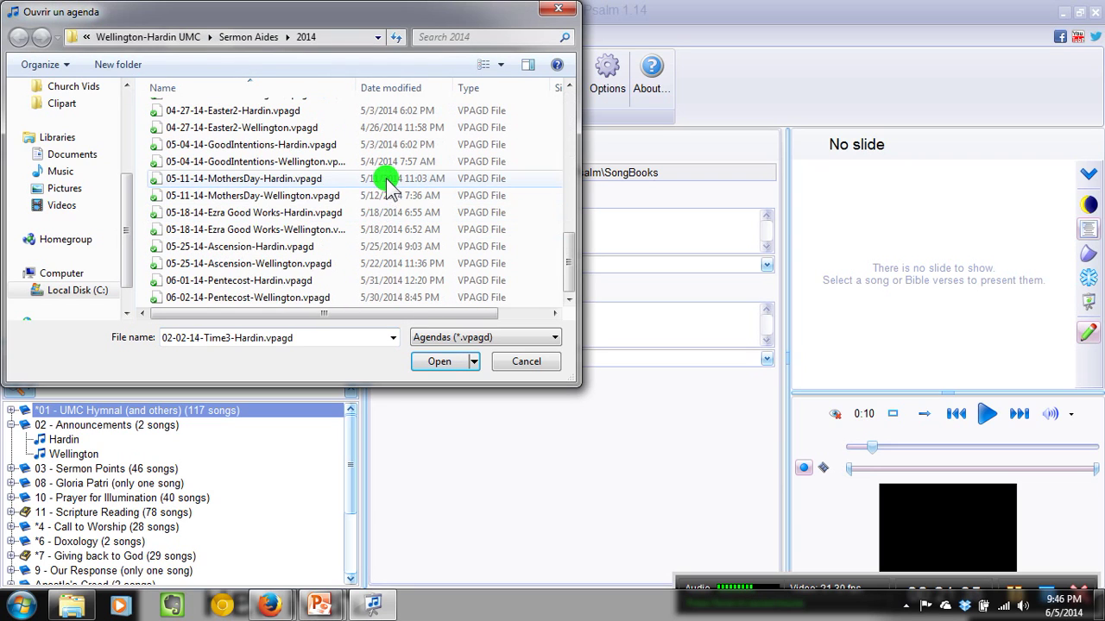
left_click(246, 283)
double_click(227, 283)
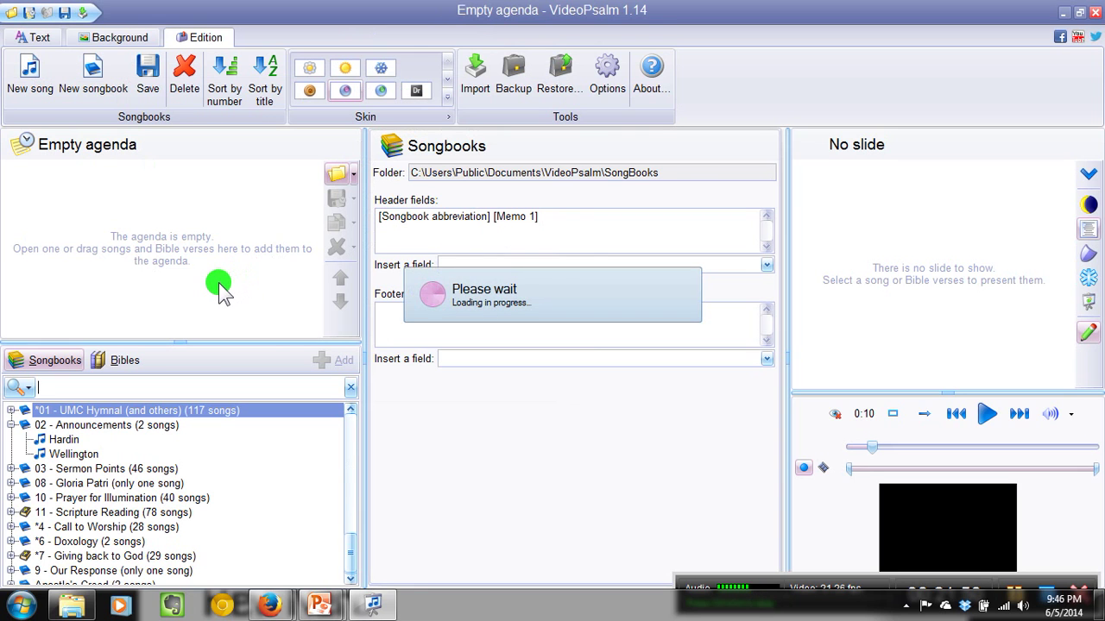
- Display the agenda's "Pentecost-Dove" image as the current slide and enlarge the slide preview
left_click(167, 267)
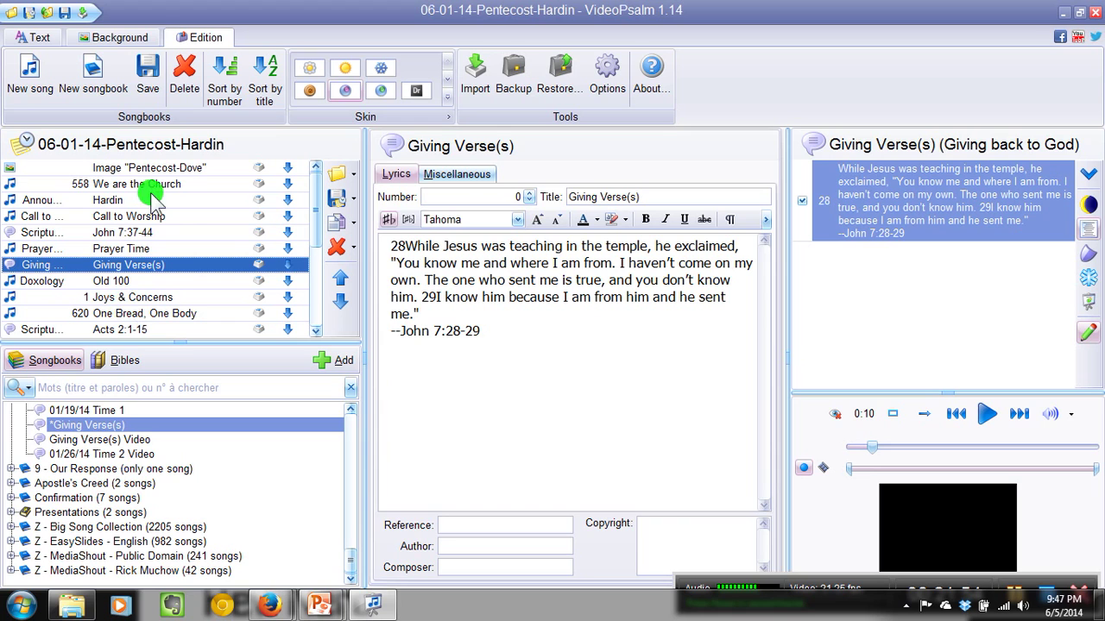
left_click(172, 169)
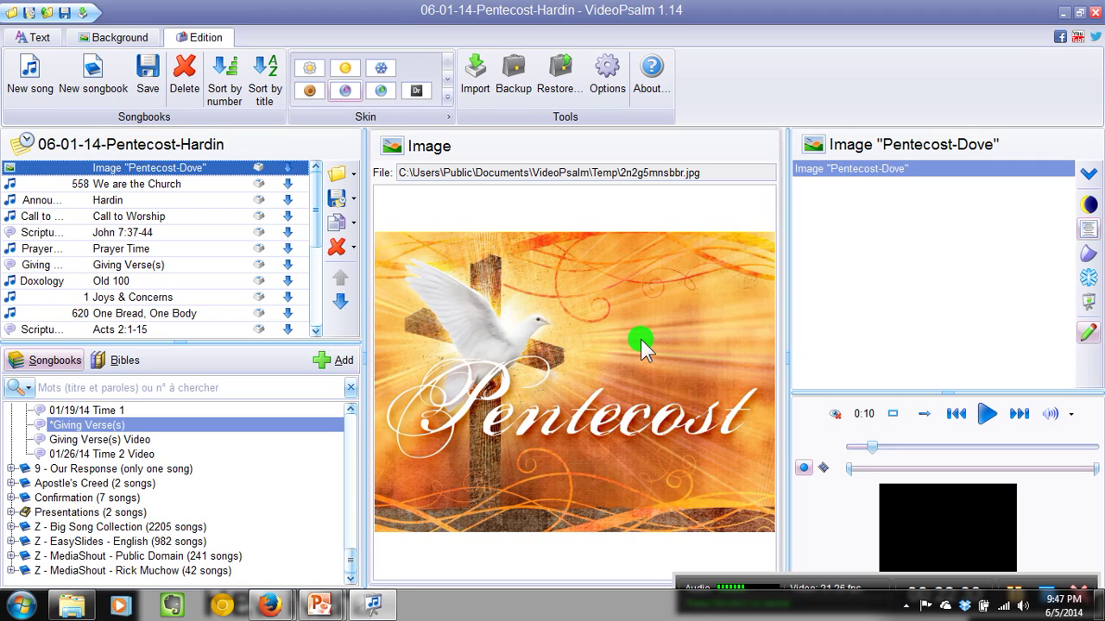
left_click(886, 168)
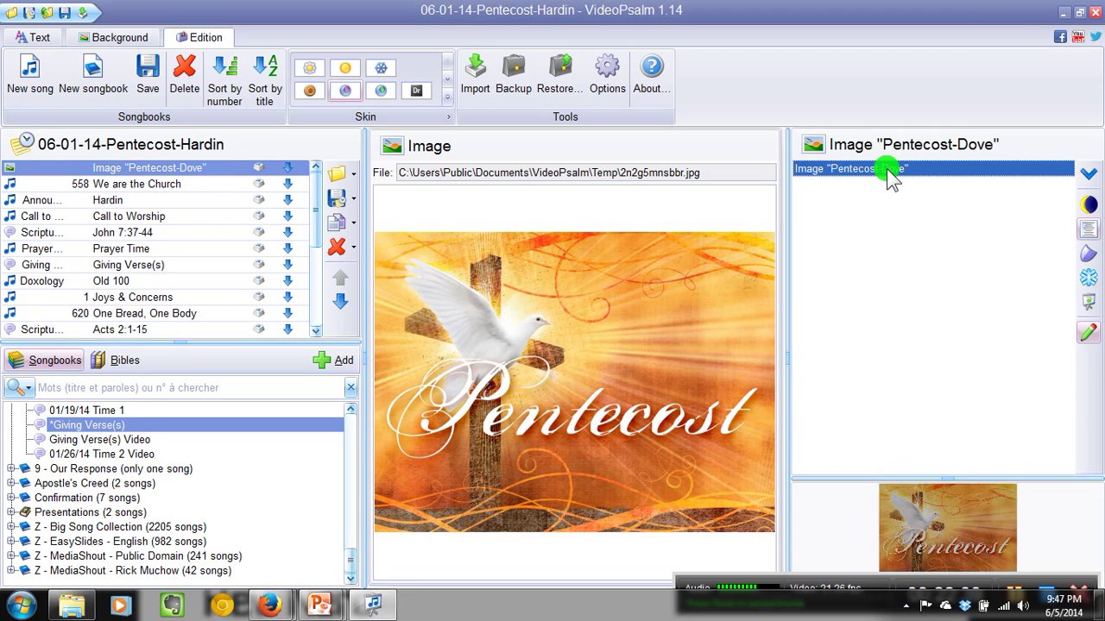
left_click_drag(967, 476, 964, 382)
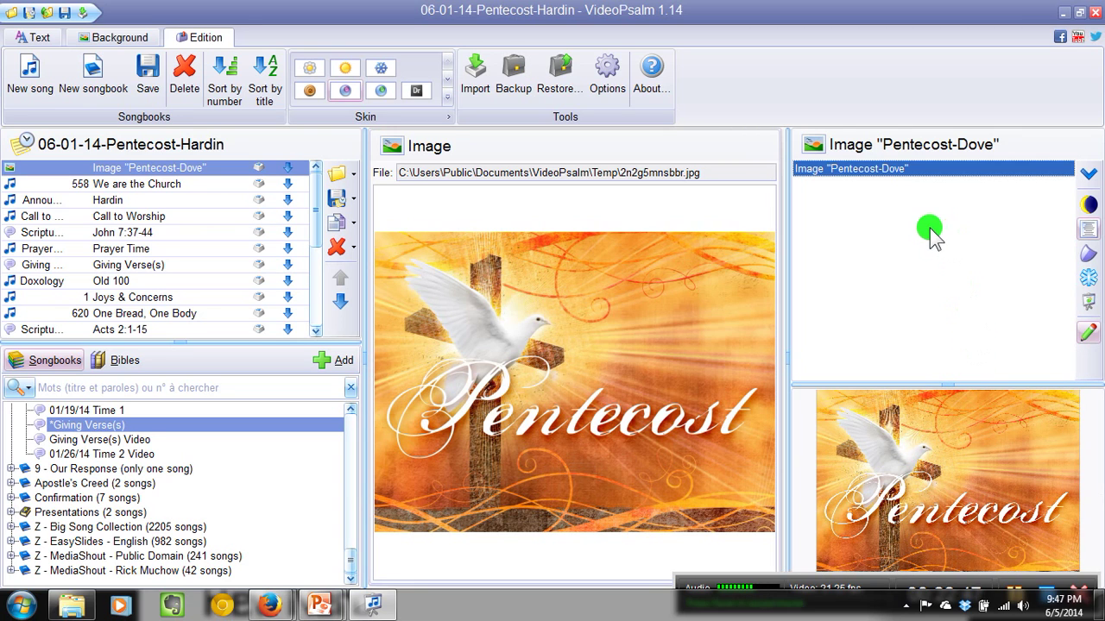
- Present the "Pentecost-Dove" image full screen, end the presentation, and enlarge the slide preview further
left_click(1090, 306)
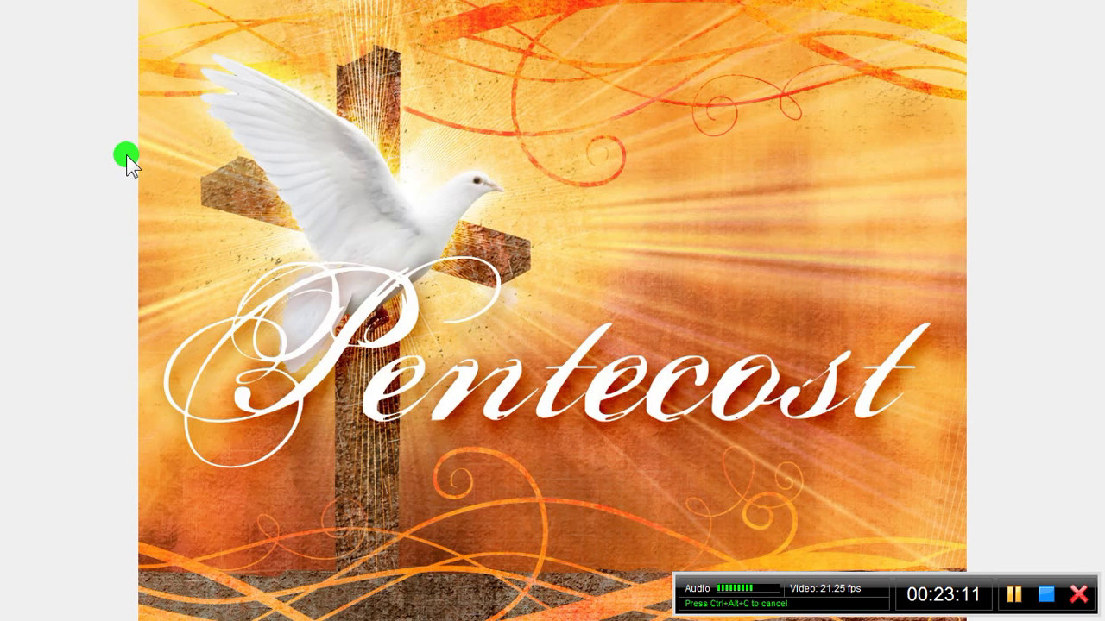
key("Escape")
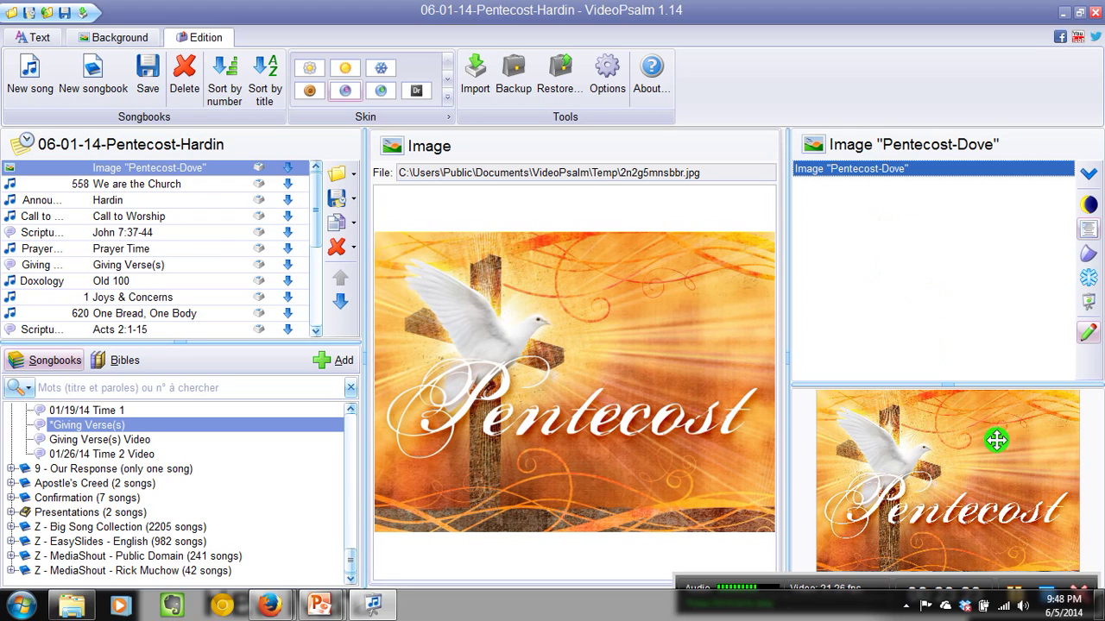
left_click_drag(930, 389, 937, 353)
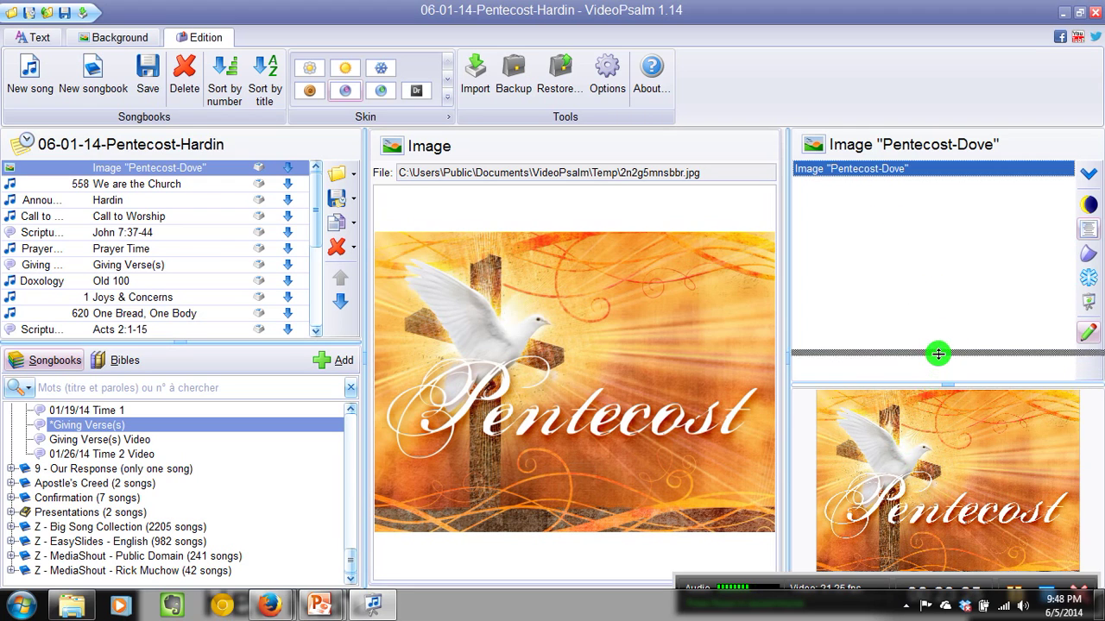
- Minimize the VideoPsalm window to reveal the browser behind it, and restore VideoPsalm
left_click(1068, 15)
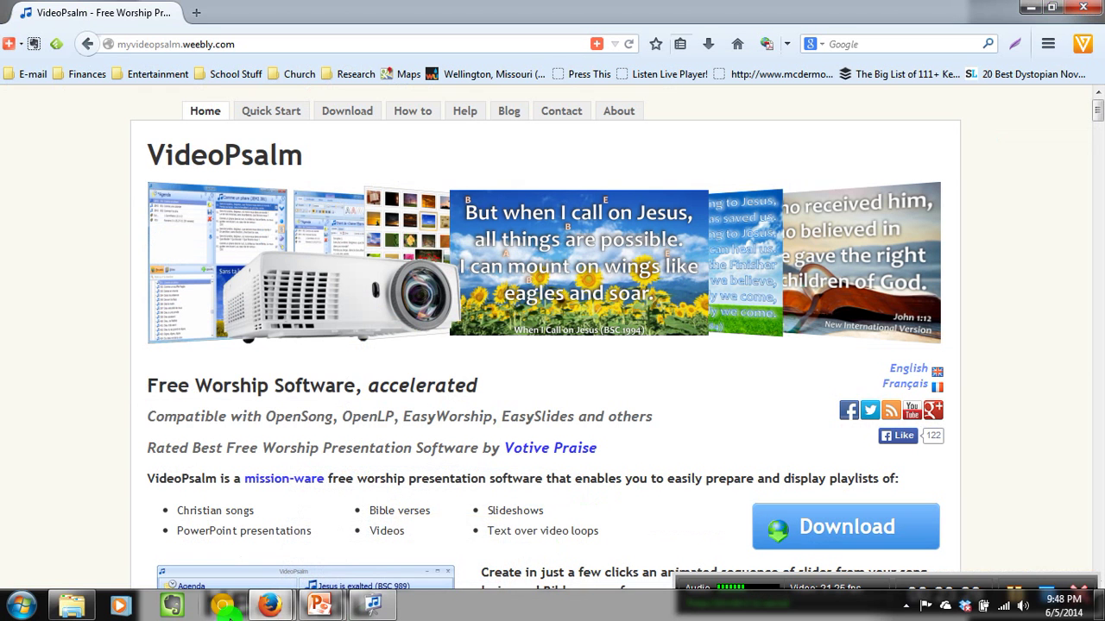
left_click(354, 614)
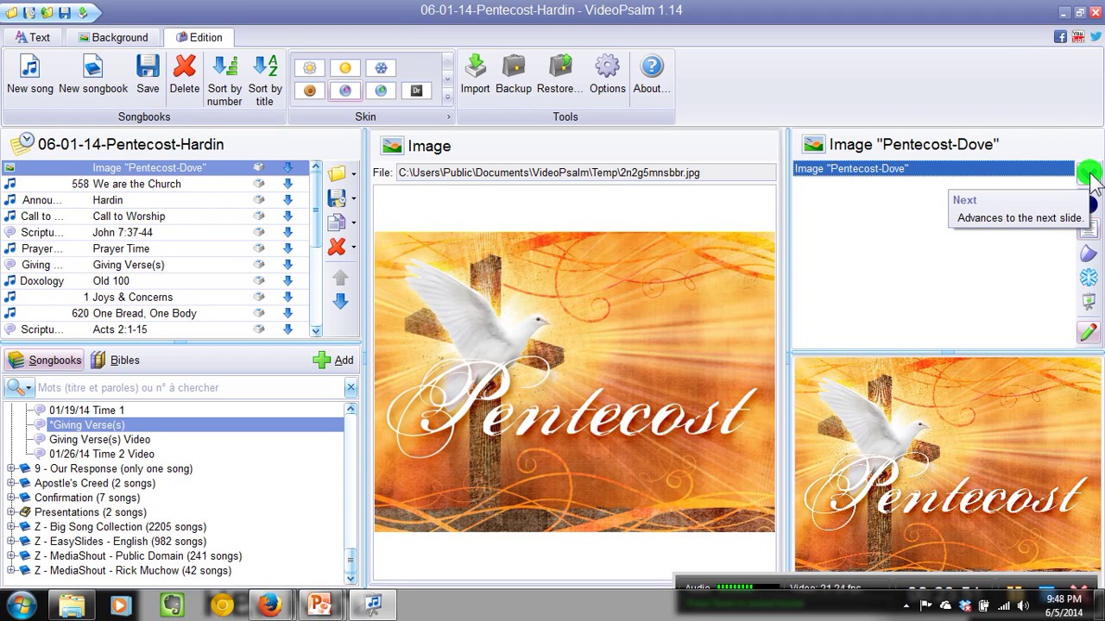
- View the agenda's Hardin announcements, and present verse 2 of Call to Worship full screen
left_click(125, 187)
left_click(125, 199)
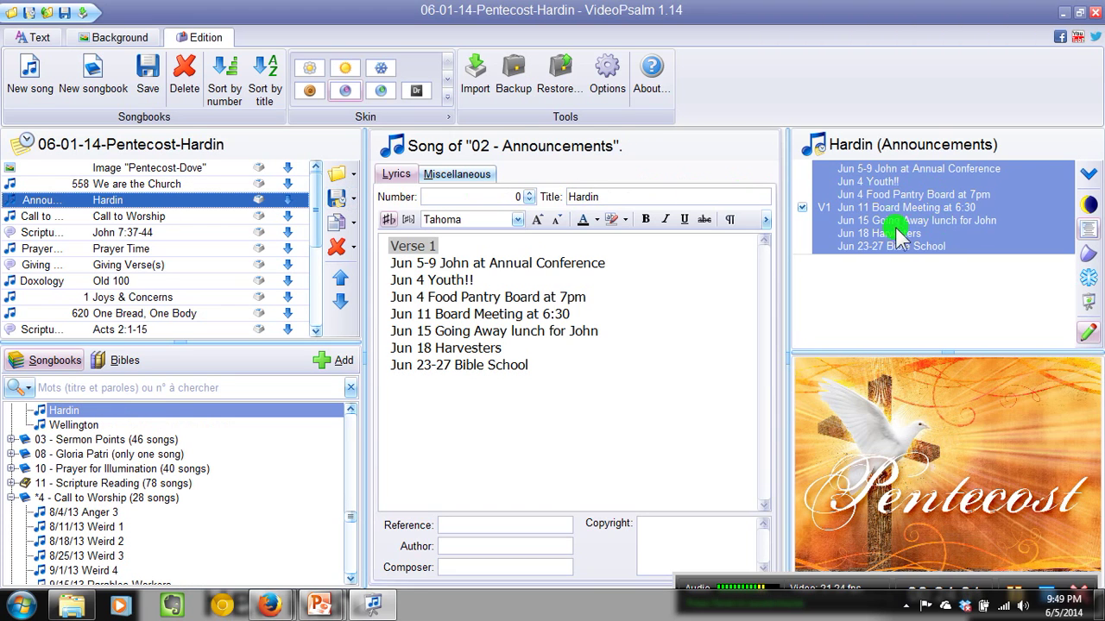
left_click(137, 215)
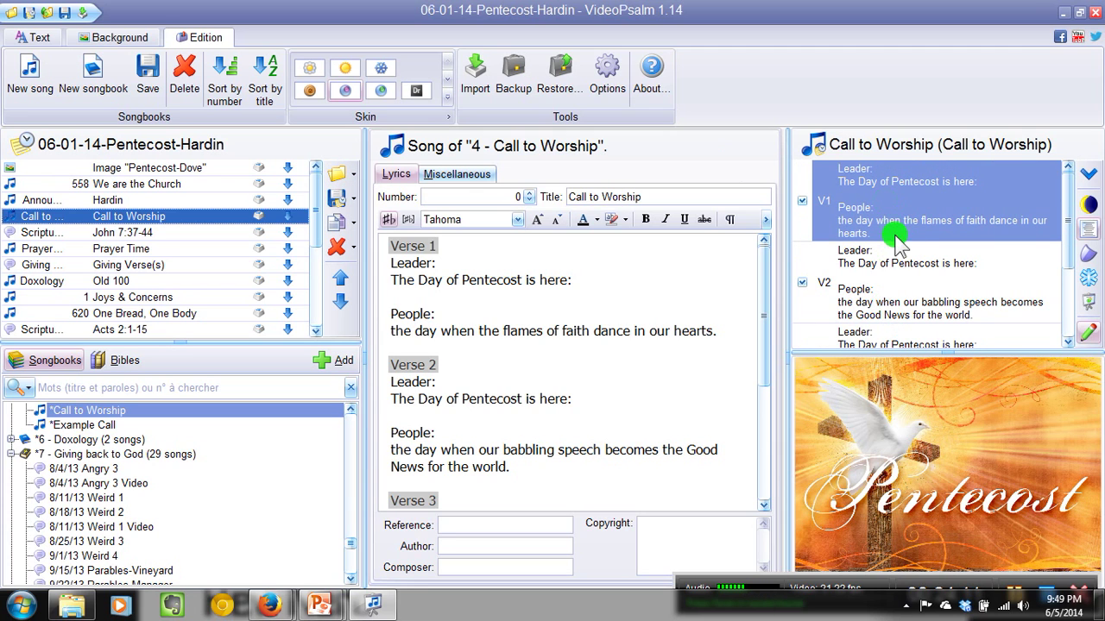
left_click(896, 264)
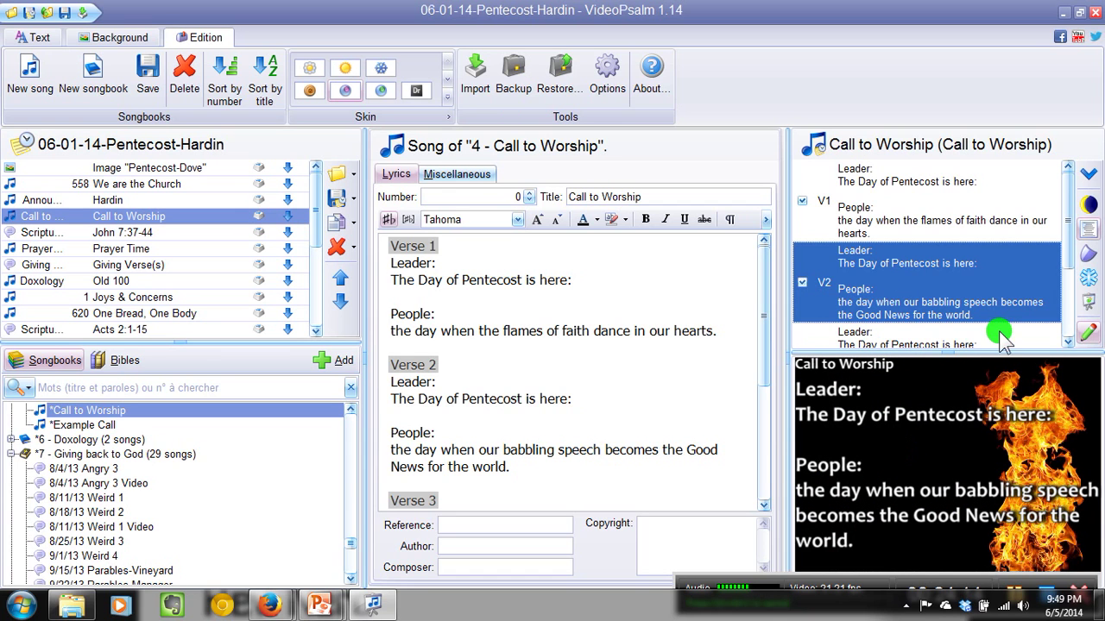
left_click(1087, 298)
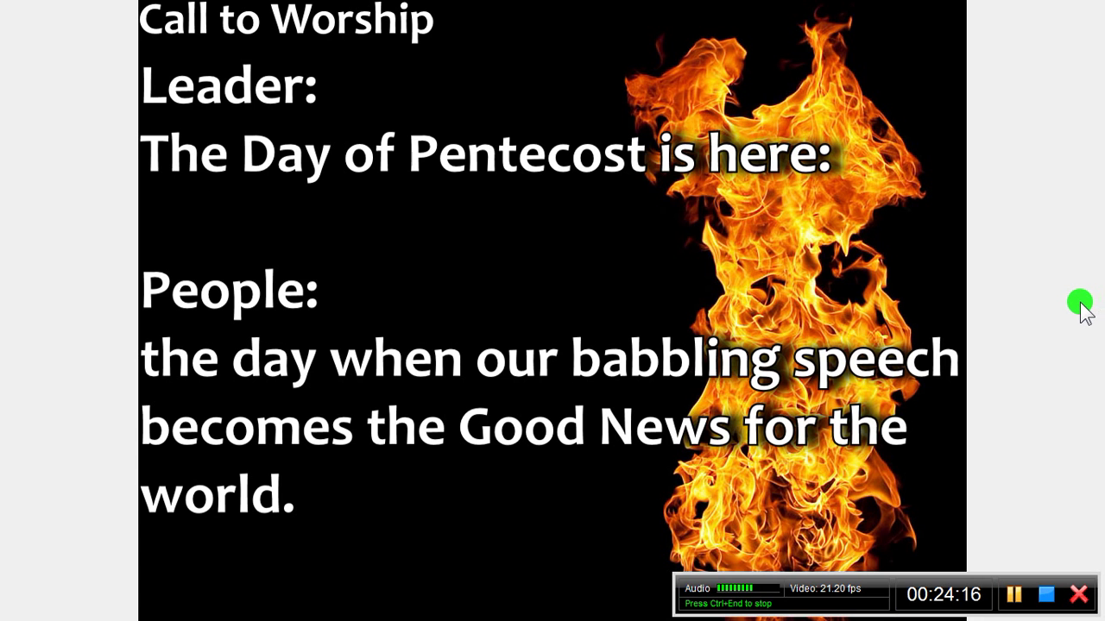
- End the full-screen presentation and display the agenda's "Pentecost-Dove" image slide
key("Escape")
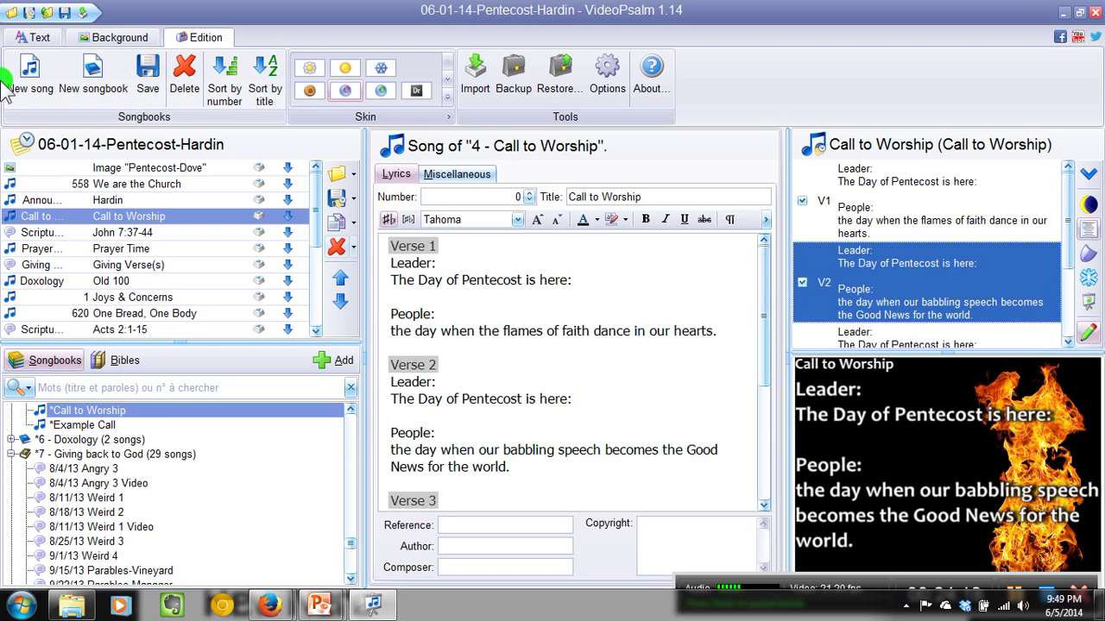
left_click(125, 170)
left_click(880, 168)
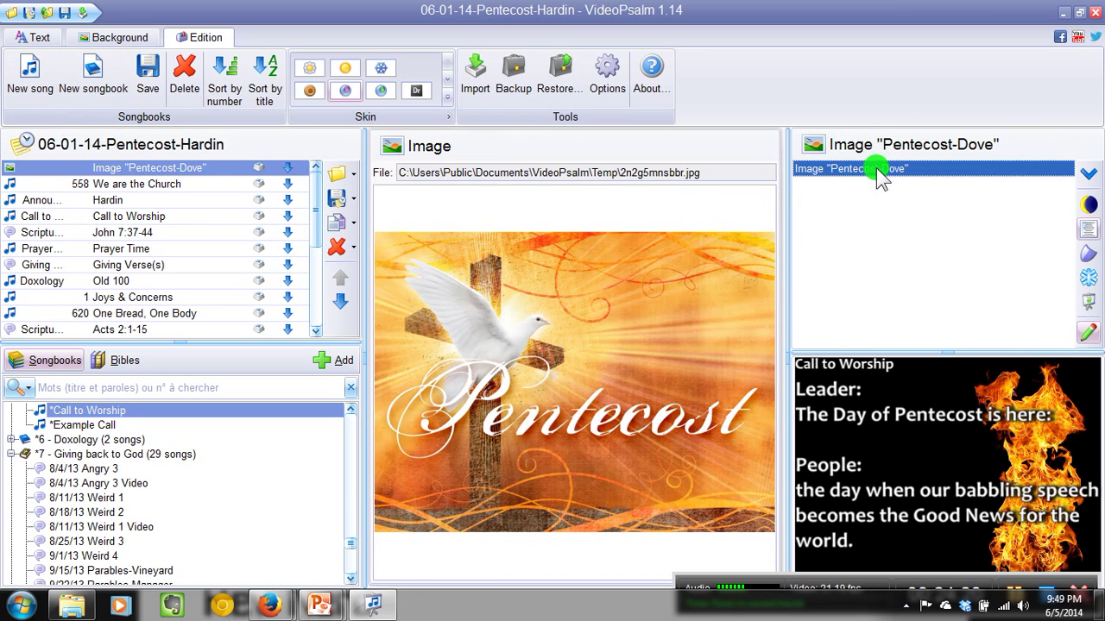
- Advance slide by slide through We are the Church, the Hardin announcements, and all Call to Worship verses to the John 7:37-44 reading
left_click(1091, 175)
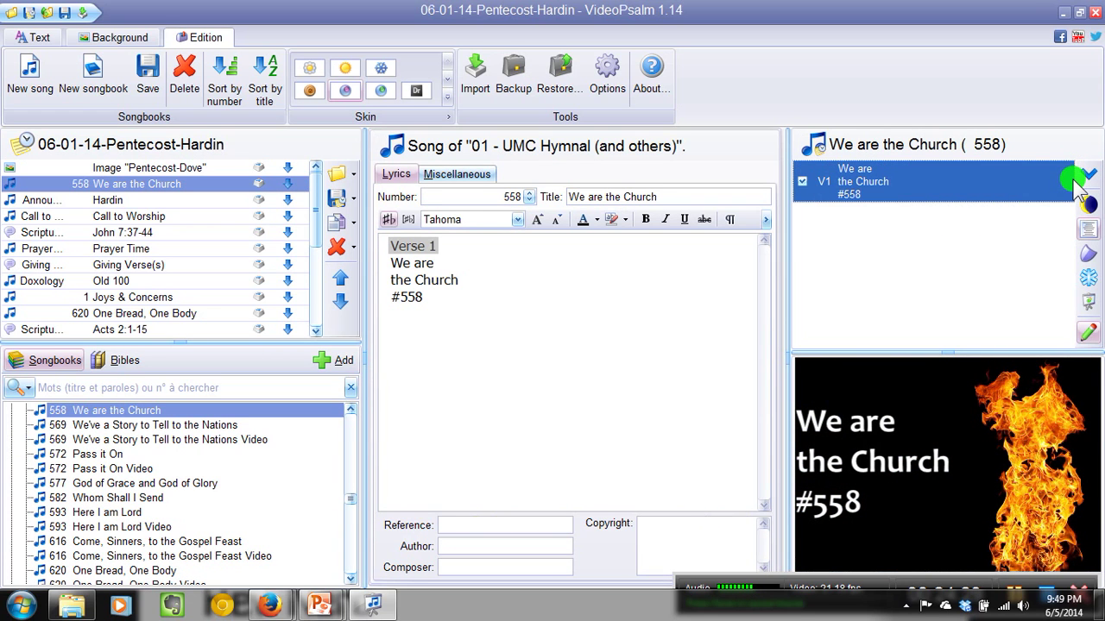
left_click(1090, 178)
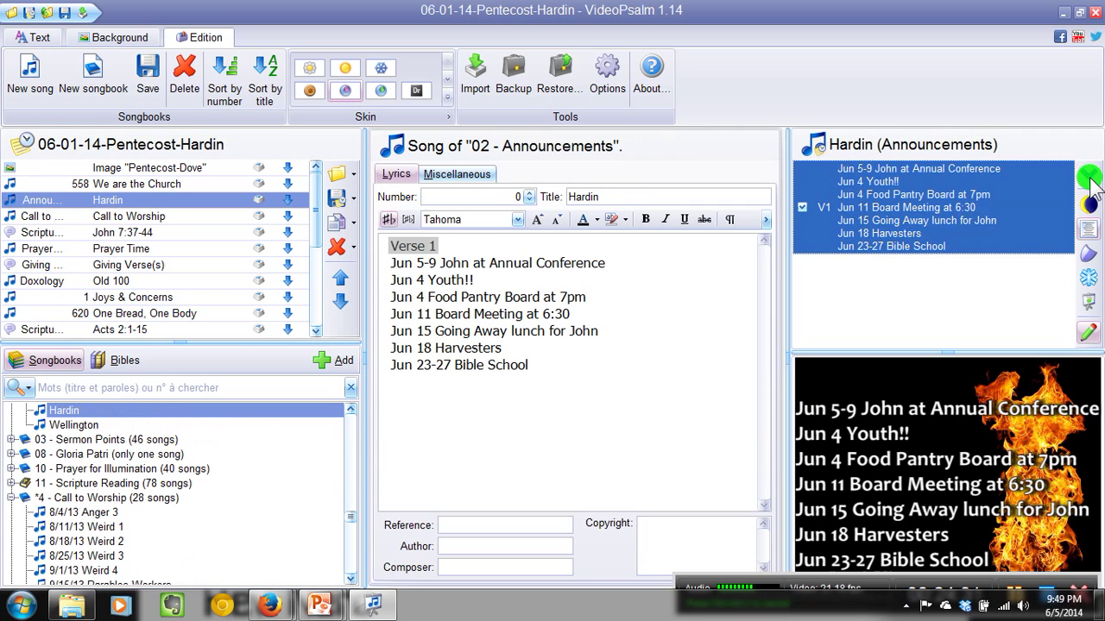
left_click(1090, 179)
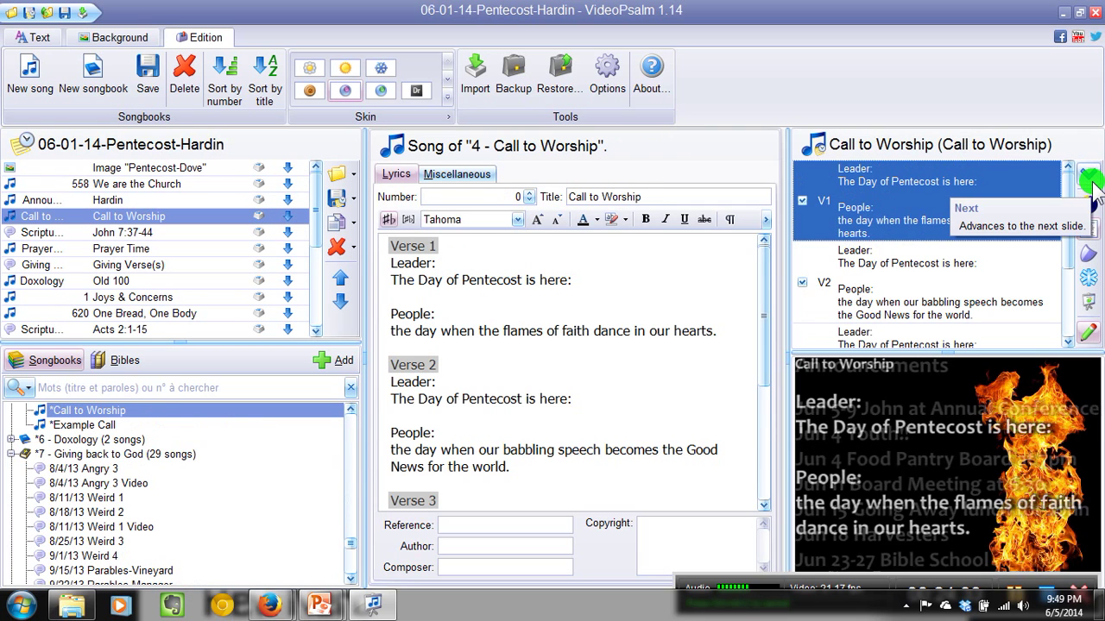
left_click(1091, 179)
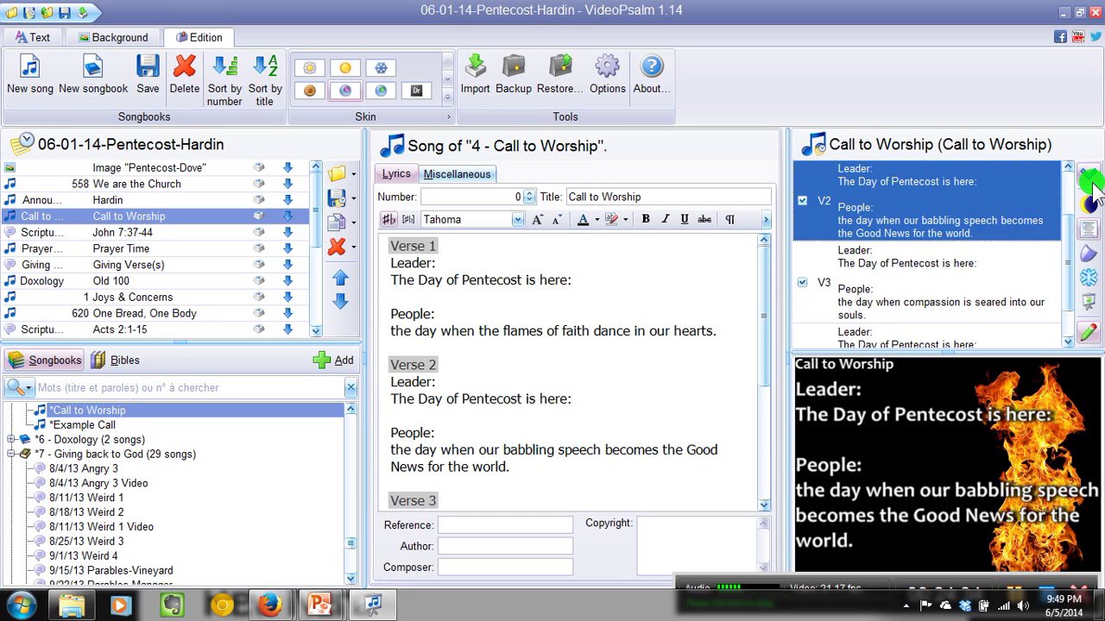
left_click(1090, 178)
left_click(1091, 178)
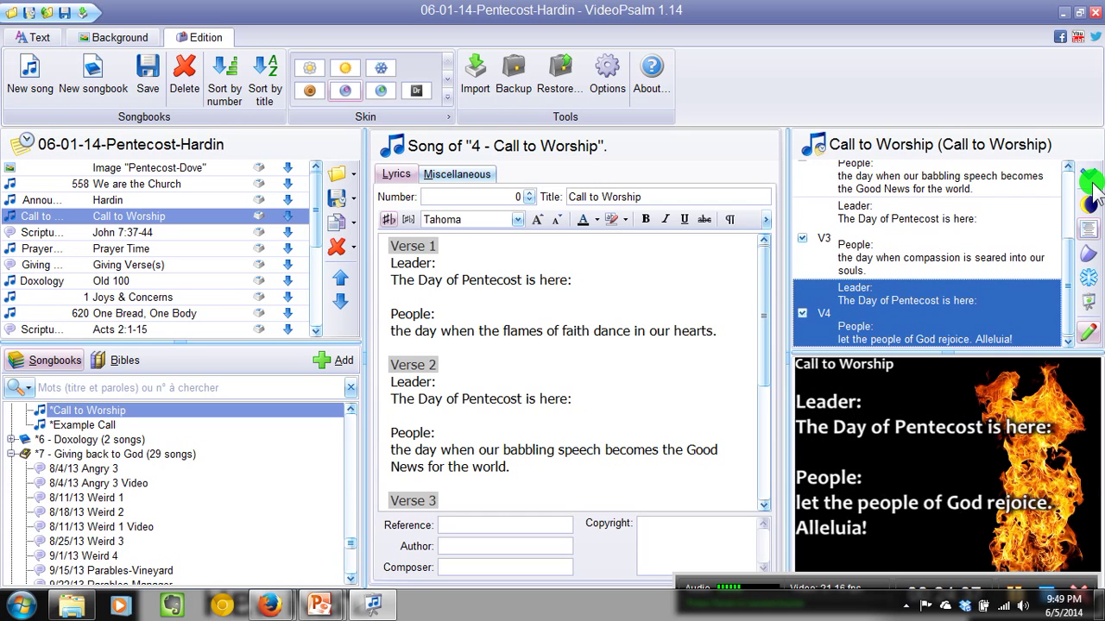
left_click(1091, 178)
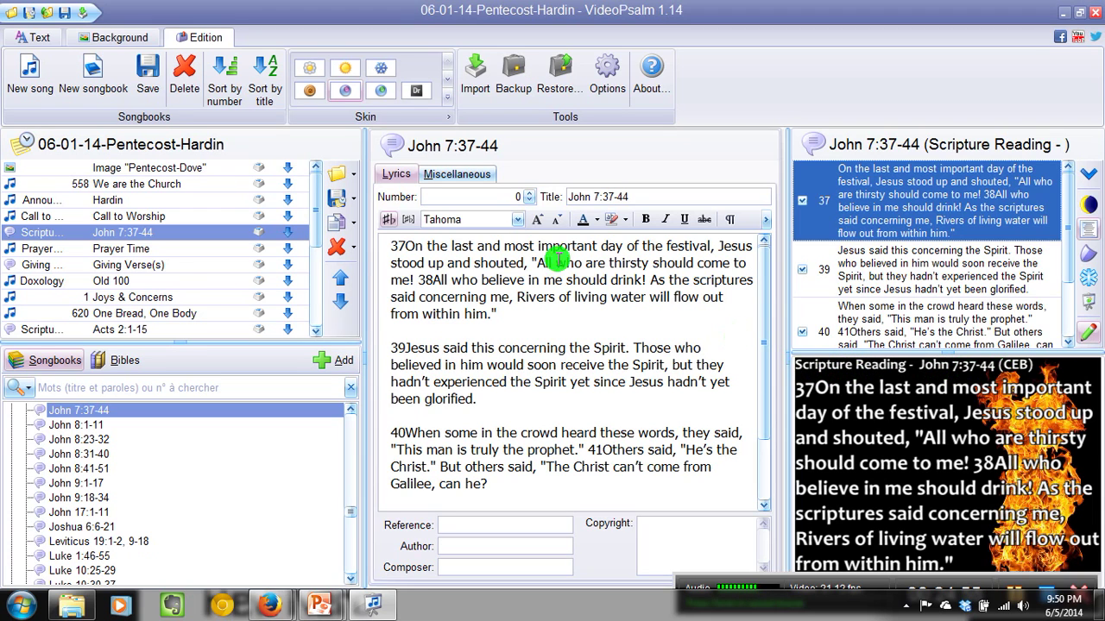
- View the miscellaneous details of John 7:37-44 and the properties of the "11 - Scripture Reading" songbook
left_click(465, 175)
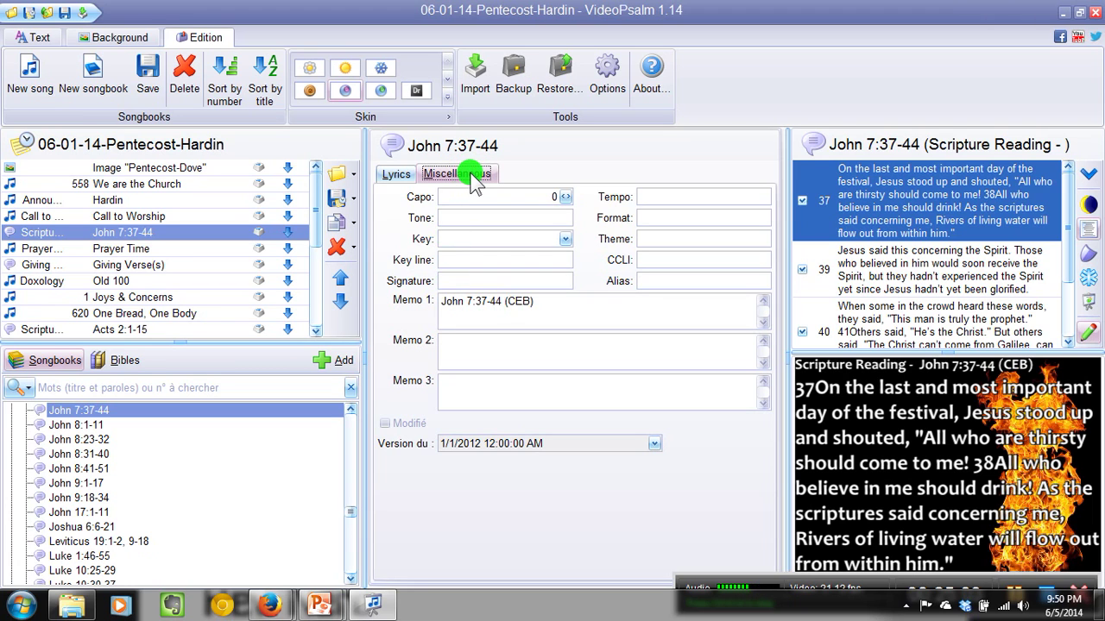
scroll(352, 409, "up", 2)
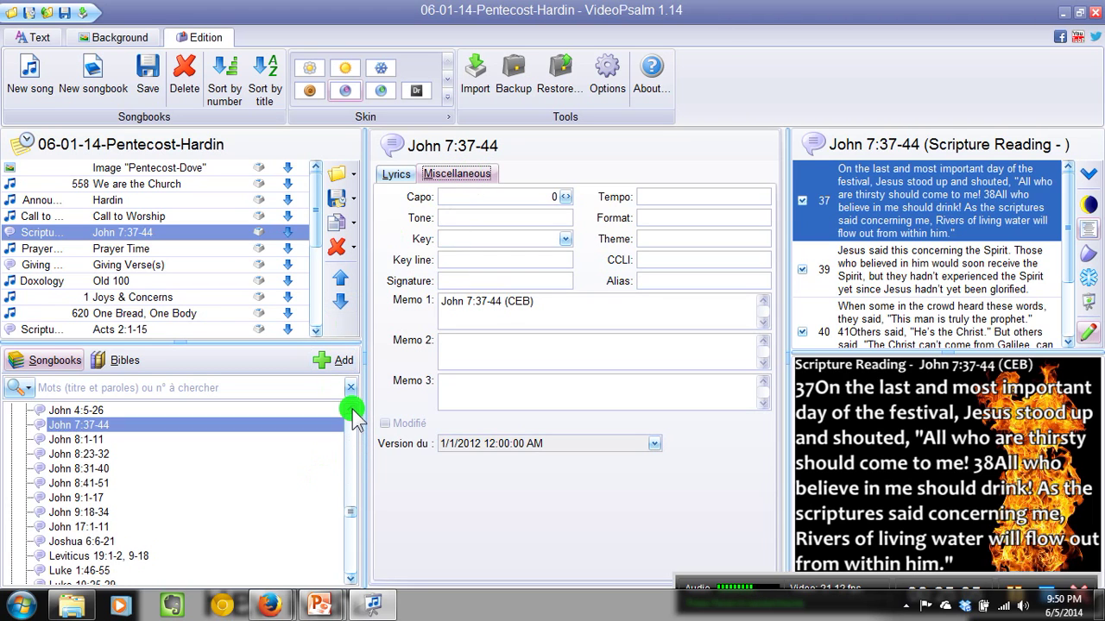
scroll(352, 409, "up", 3)
scroll(351, 505, "up", 2)
scroll(352, 494, "up", 10)
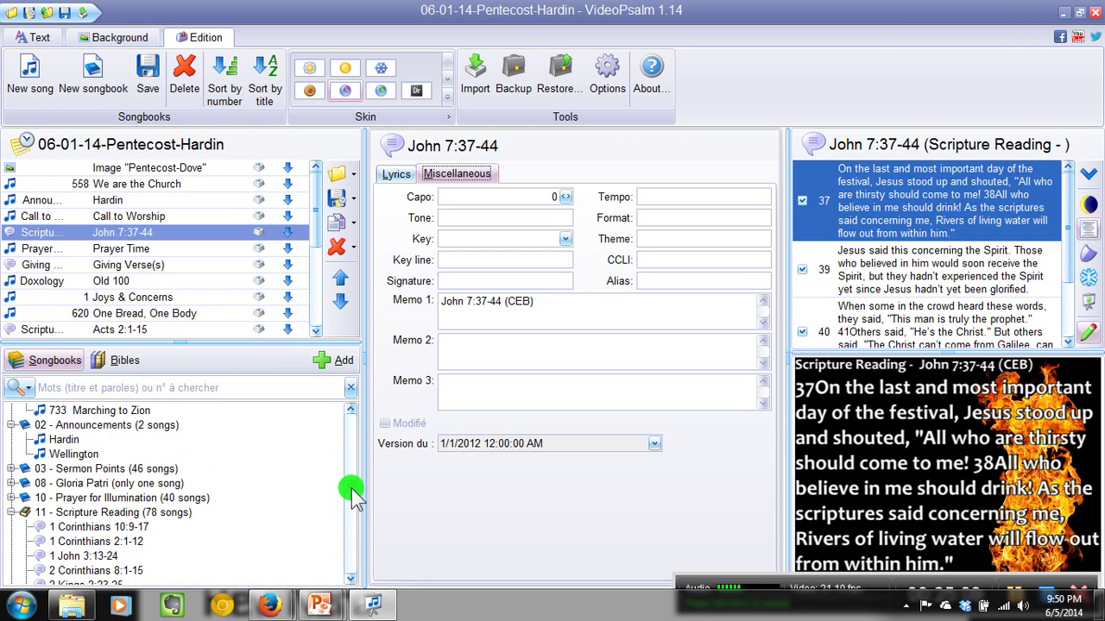
left_click(99, 513)
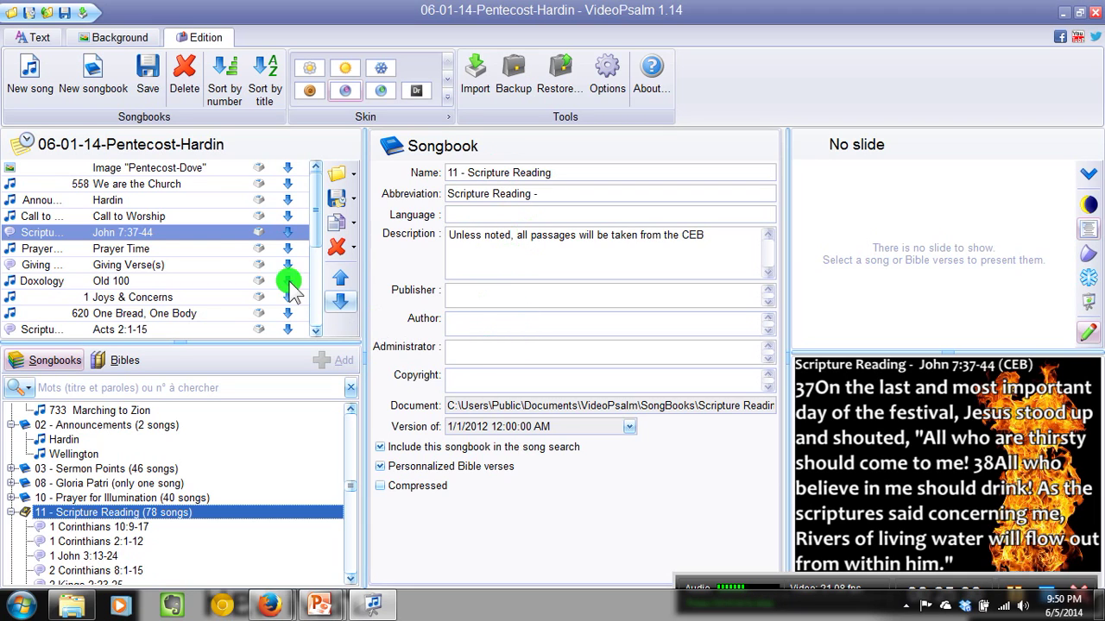
- Return to the agenda's John 7:37-44 reading, and review its lyrics and the remaining agenda items
left_click(145, 234)
left_click(150, 233)
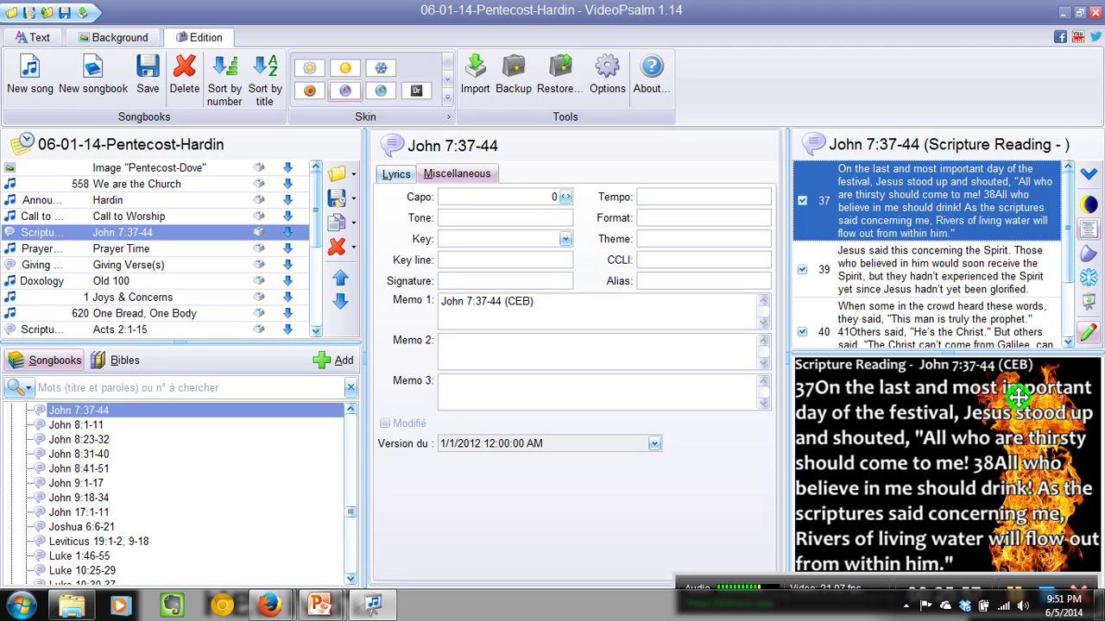
left_click(396, 174)
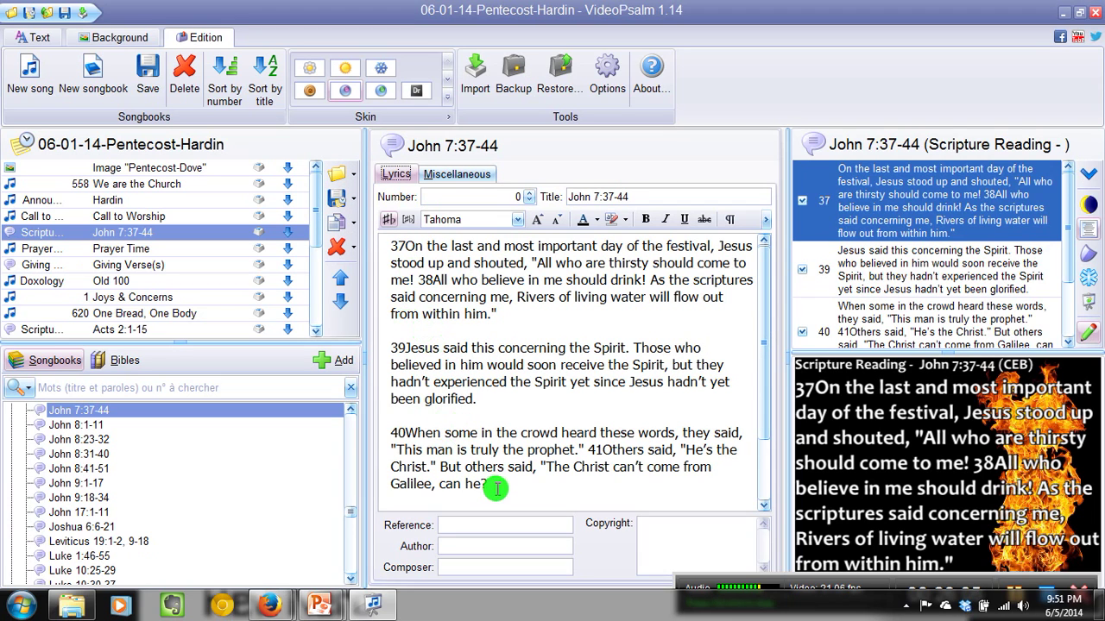
scroll(528, 372, "down", 2)
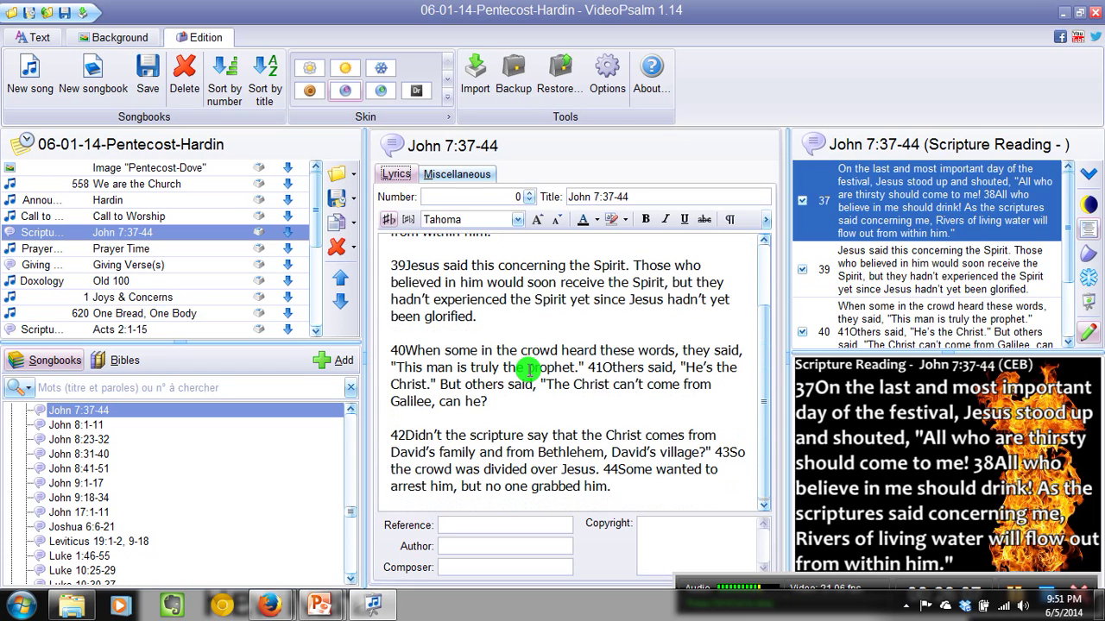
scroll(522, 370, "up", 2)
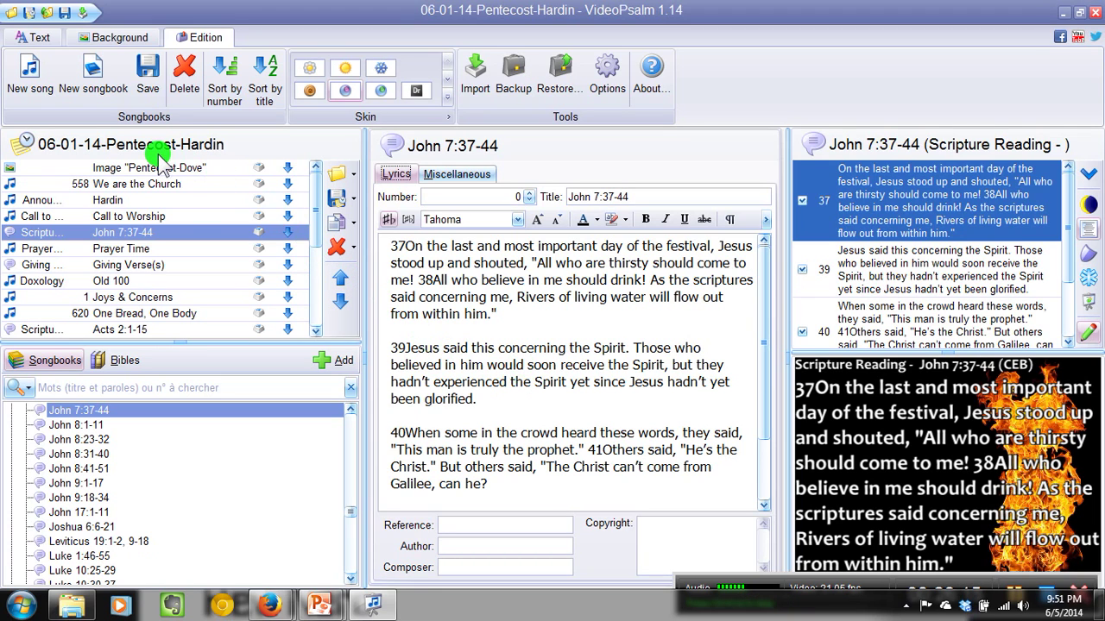
scroll(317, 244, "down", 2)
scroll(318, 243, "down", 5)
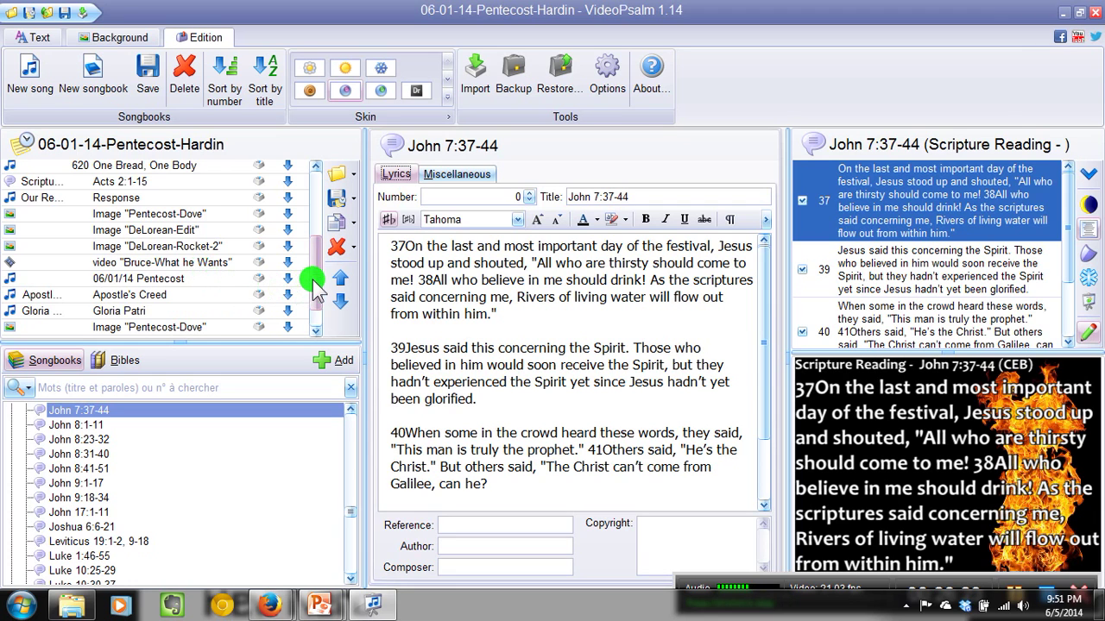
left_click_drag(315, 285, 320, 173)
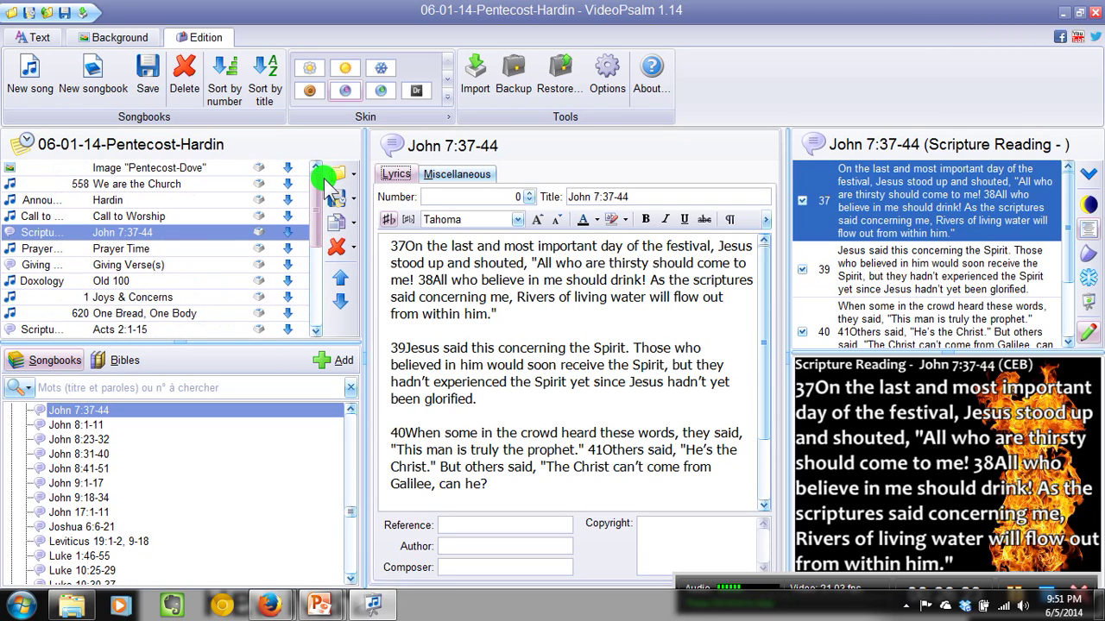
- Start an empty agenda, and add and display the Pentecost-Dove image from the OneDrive Clipart folder in Windows Explorer
left_click(47, 14)
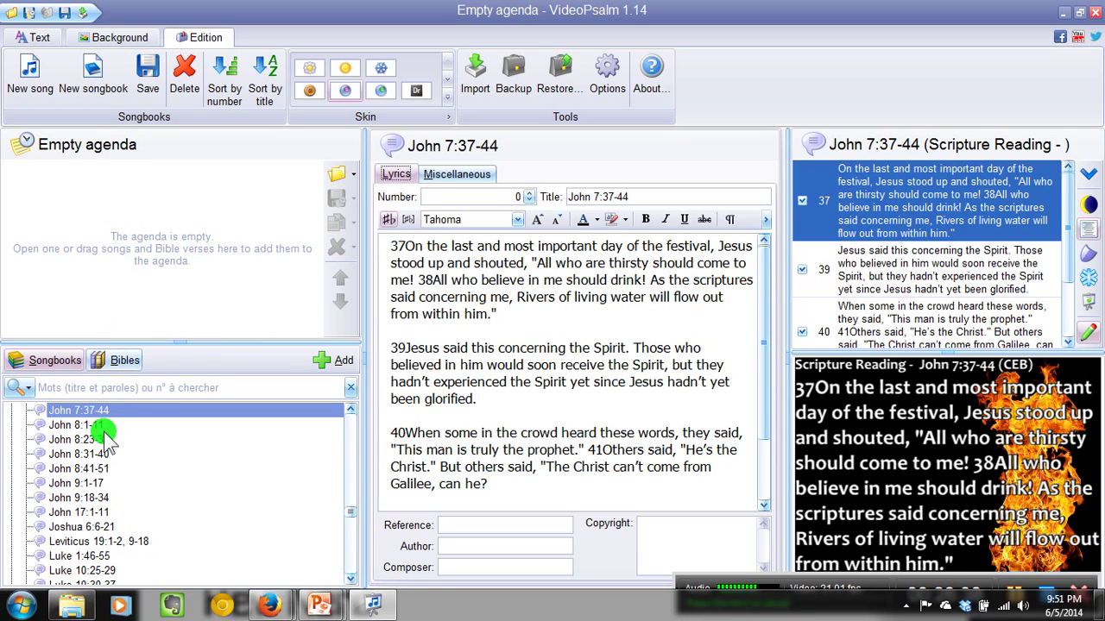
left_click(81, 600)
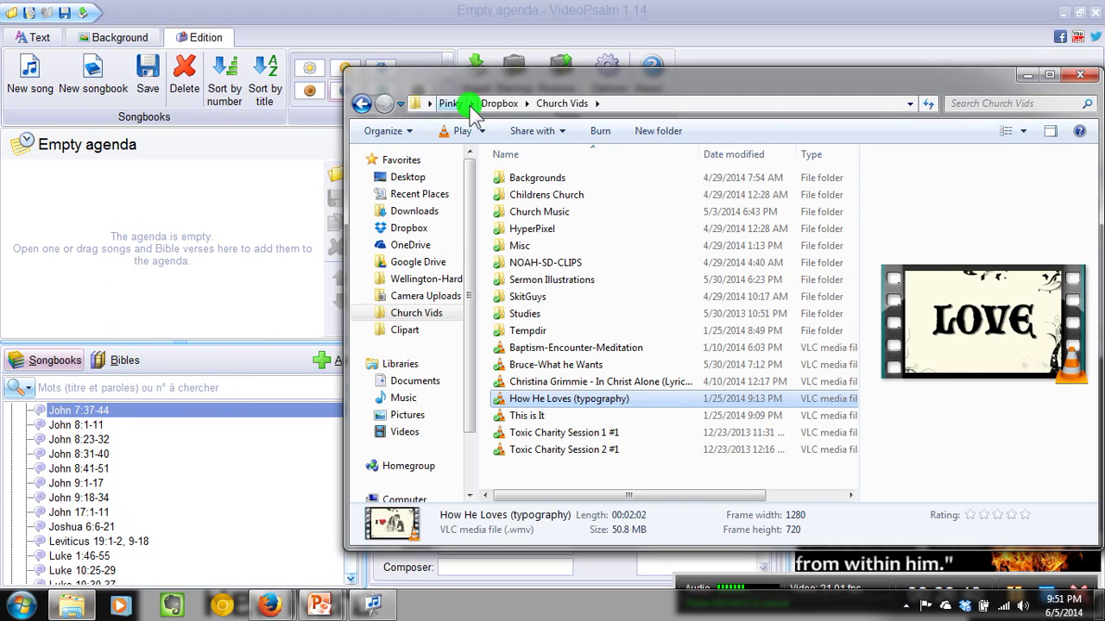
left_click(365, 104)
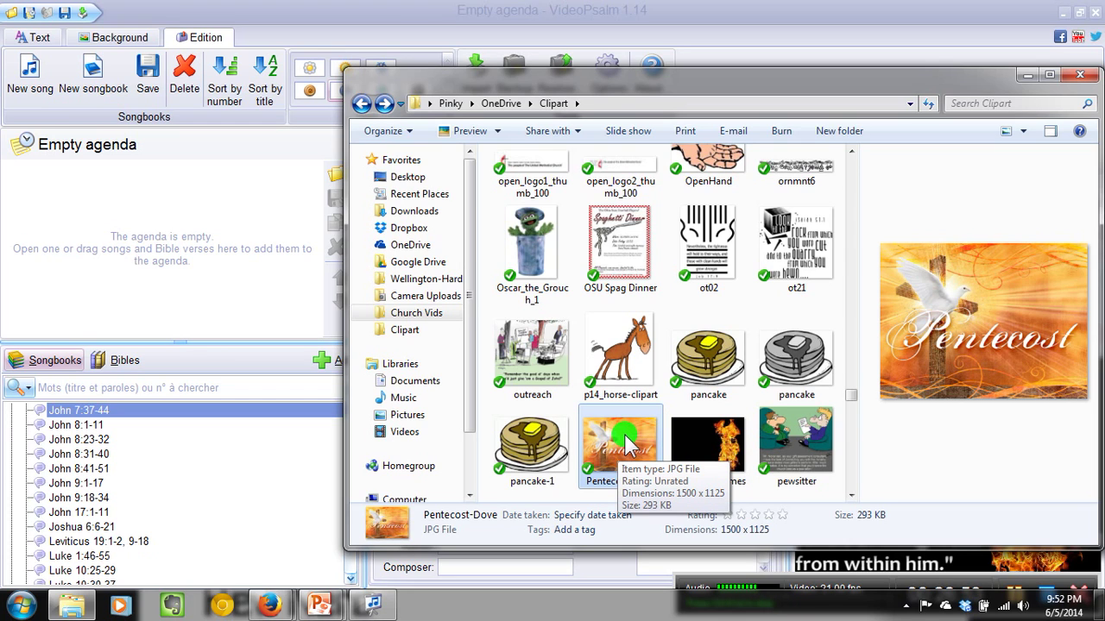
left_click_drag(627, 434, 137, 193)
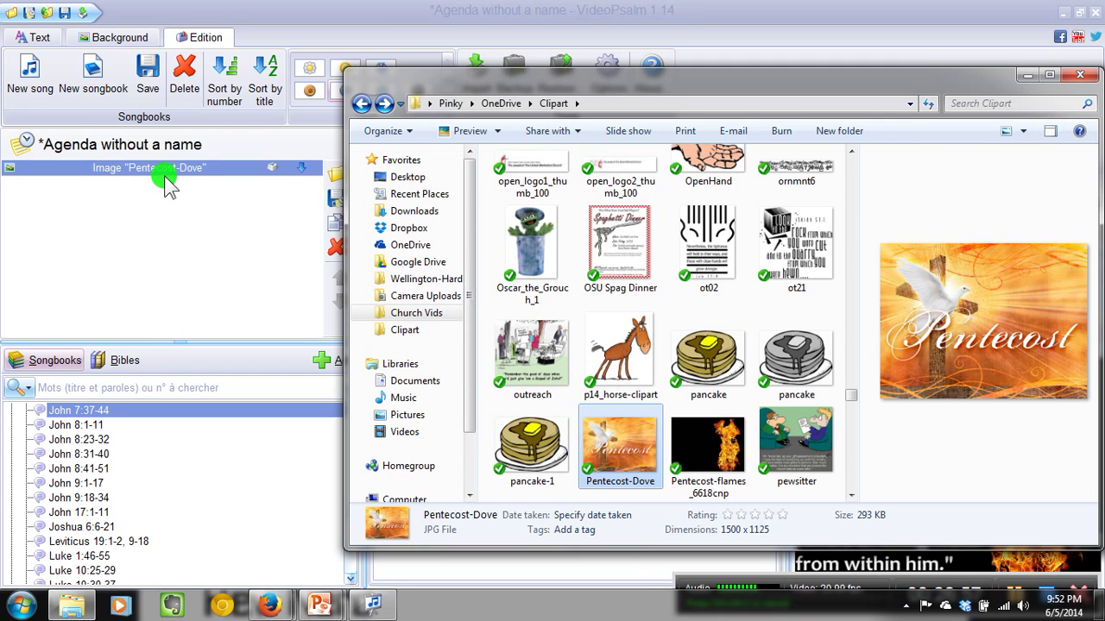
left_click(170, 169)
left_click(869, 169)
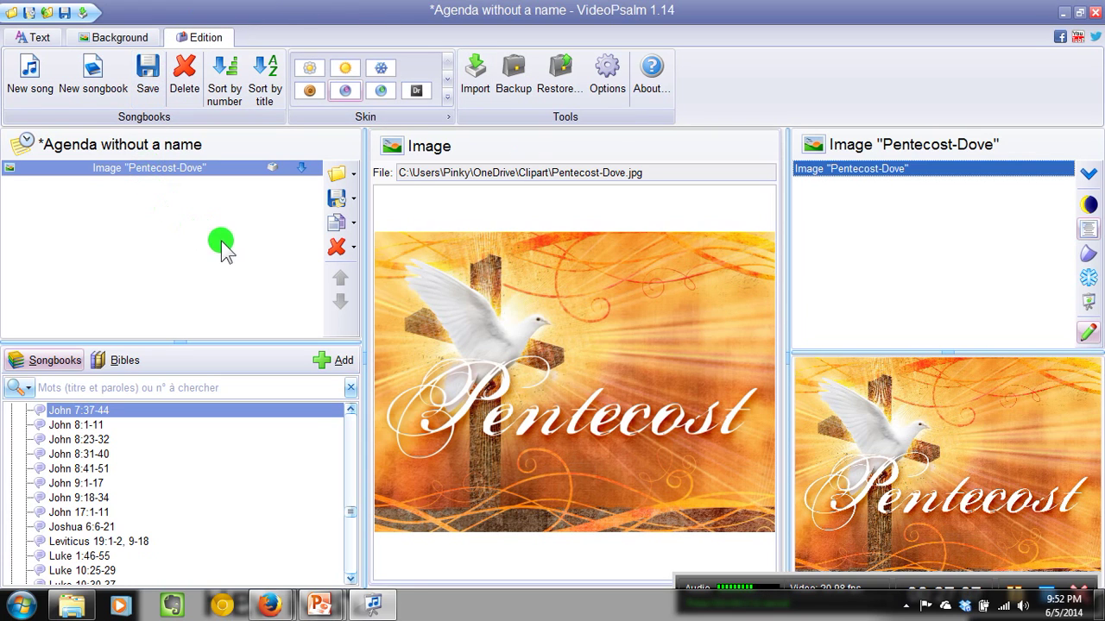
- Collapse the "11 - Scripture Reading" songbook and add hymn 620, One Bread, One Body, to the agenda
scroll(352, 580, "down", 2)
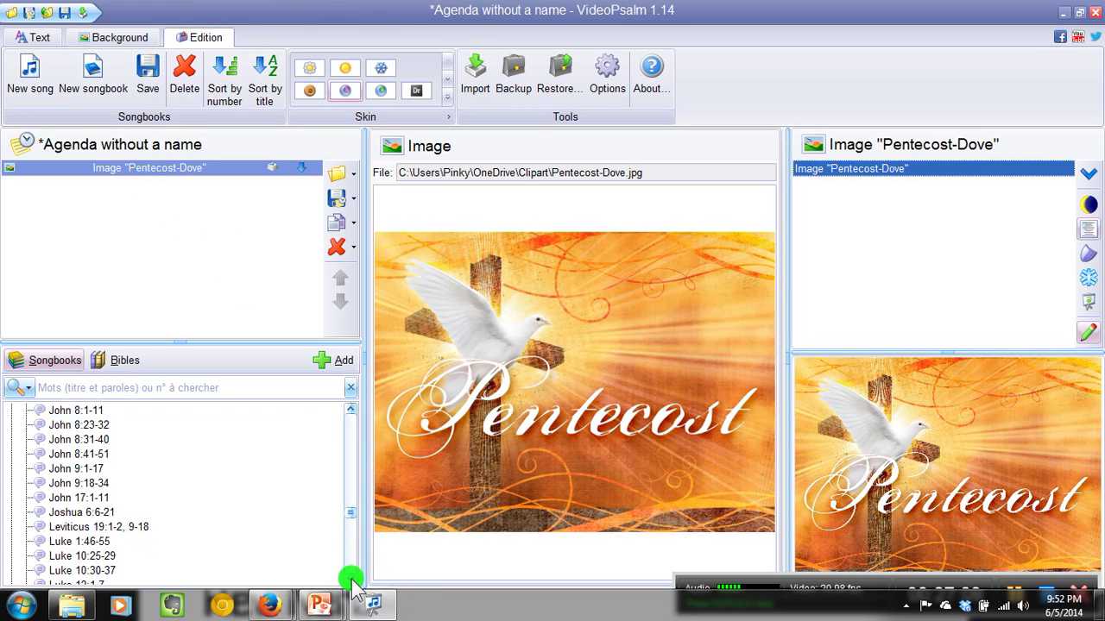
scroll(12, 481, "up", 15)
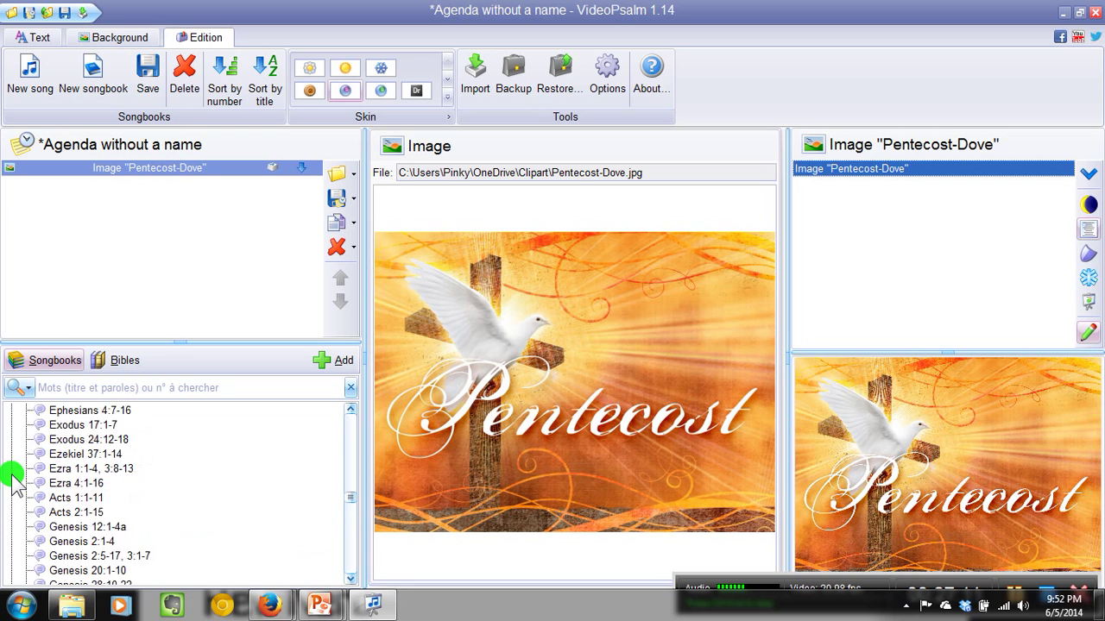
scroll(12, 481, "up", 3)
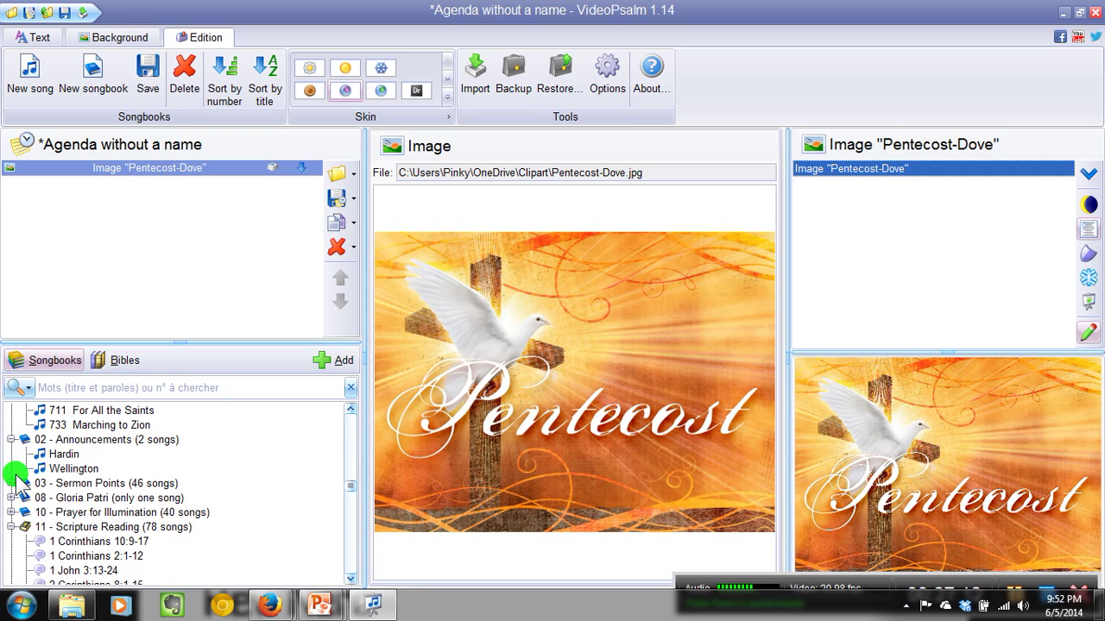
left_click(14, 528)
scroll(50, 493, "up", 2)
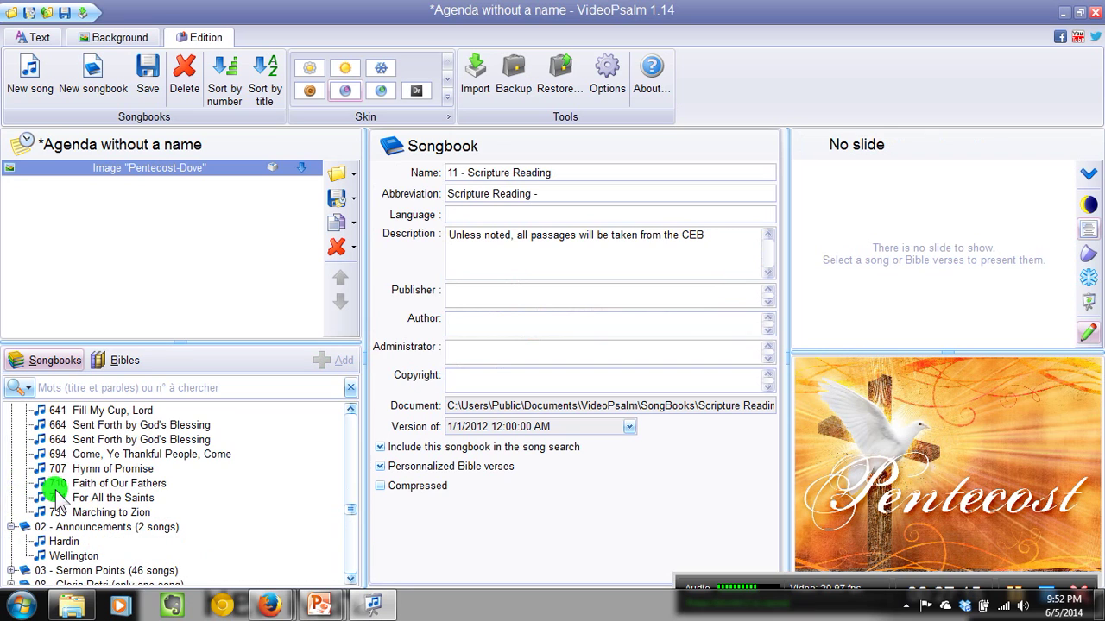
scroll(209, 481, "up", 1)
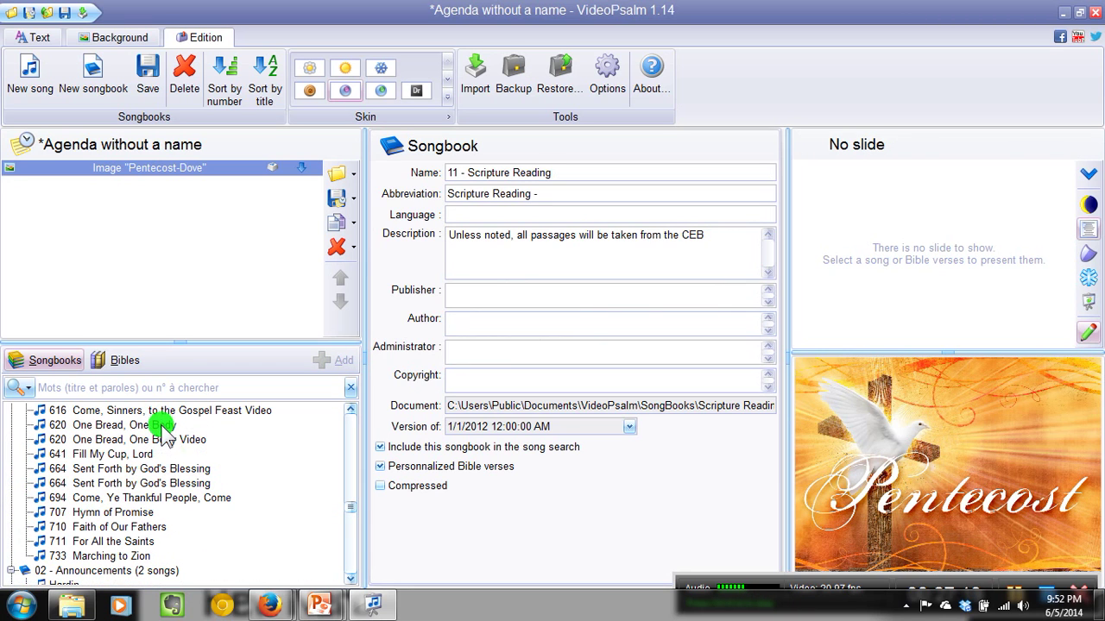
left_click(164, 425)
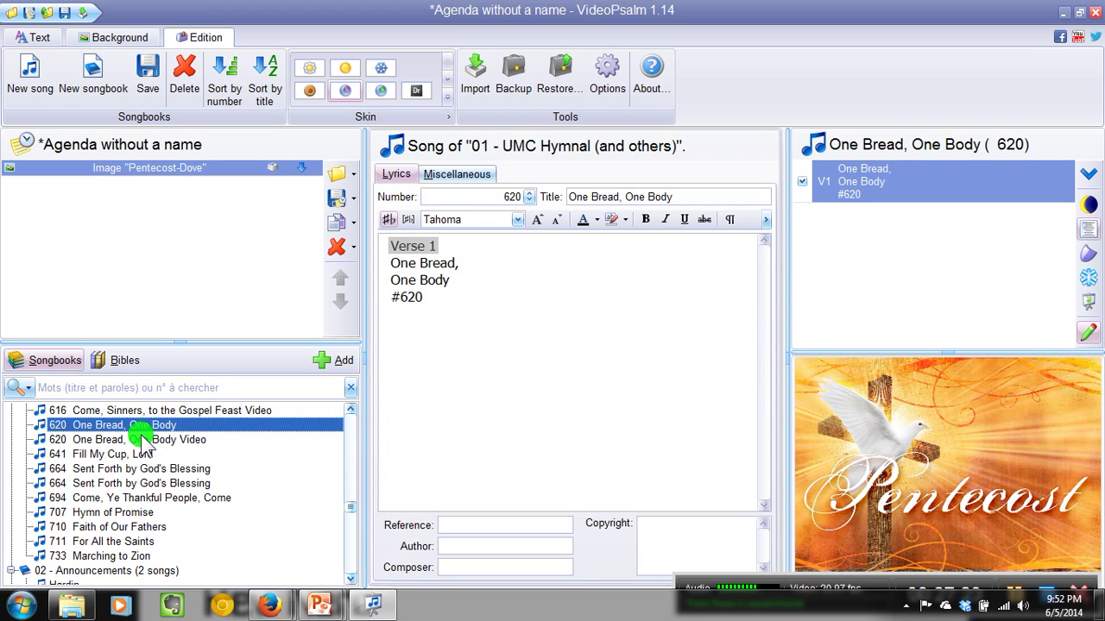
double_click(151, 425)
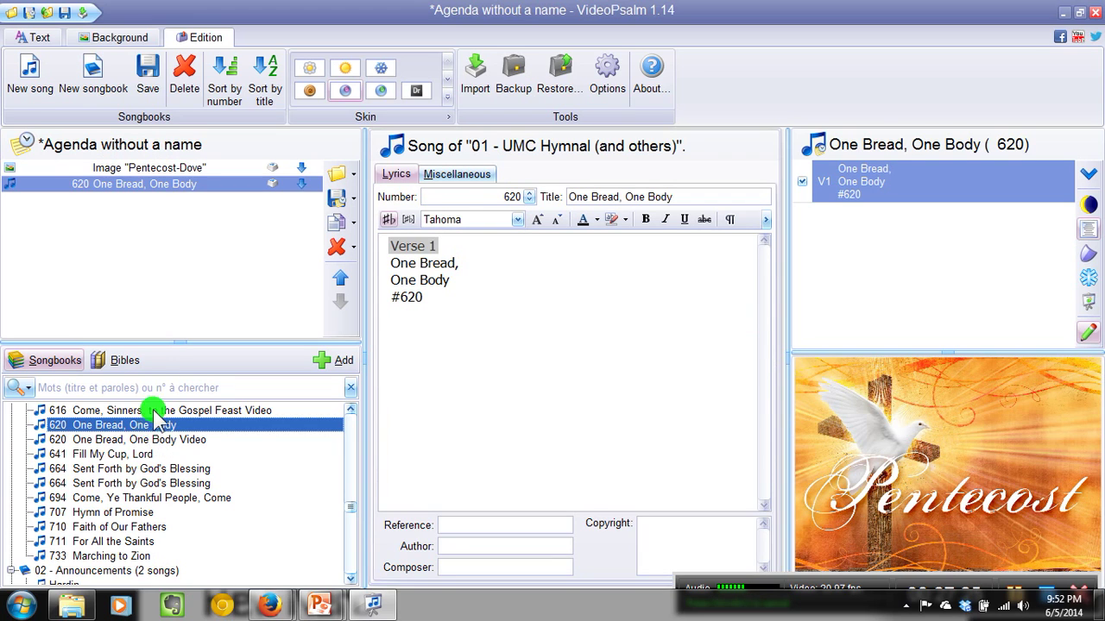
- Change the hymn number in the One Bread, One Body lyrics to #621 and display the edited slide
left_click(166, 184)
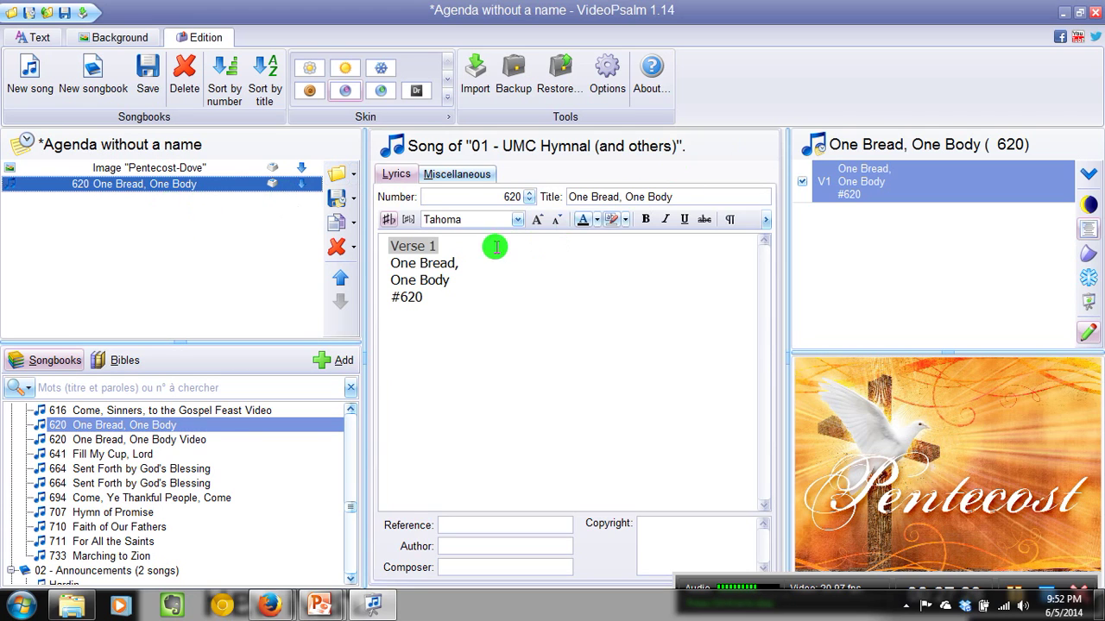
left_click(429, 299)
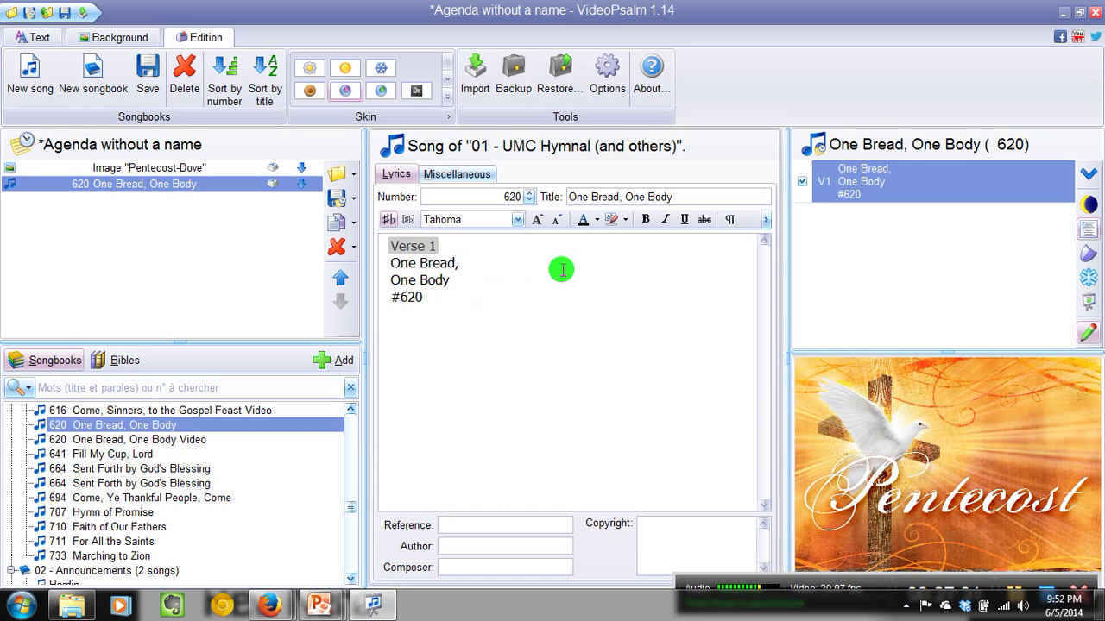
key("BackSpace")
type("1")
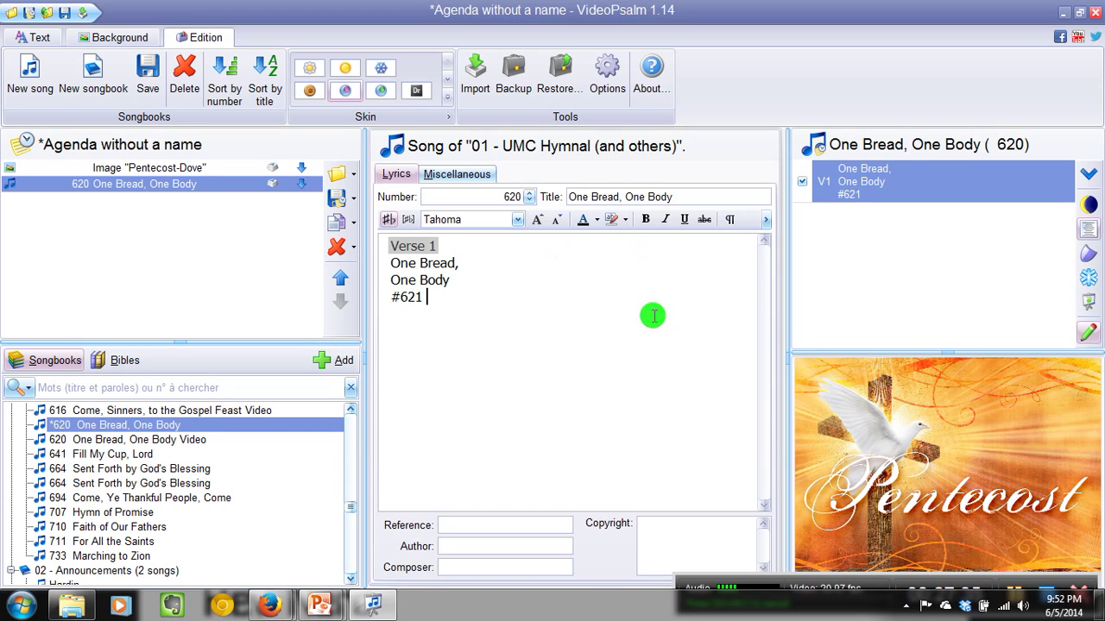
left_click(863, 177)
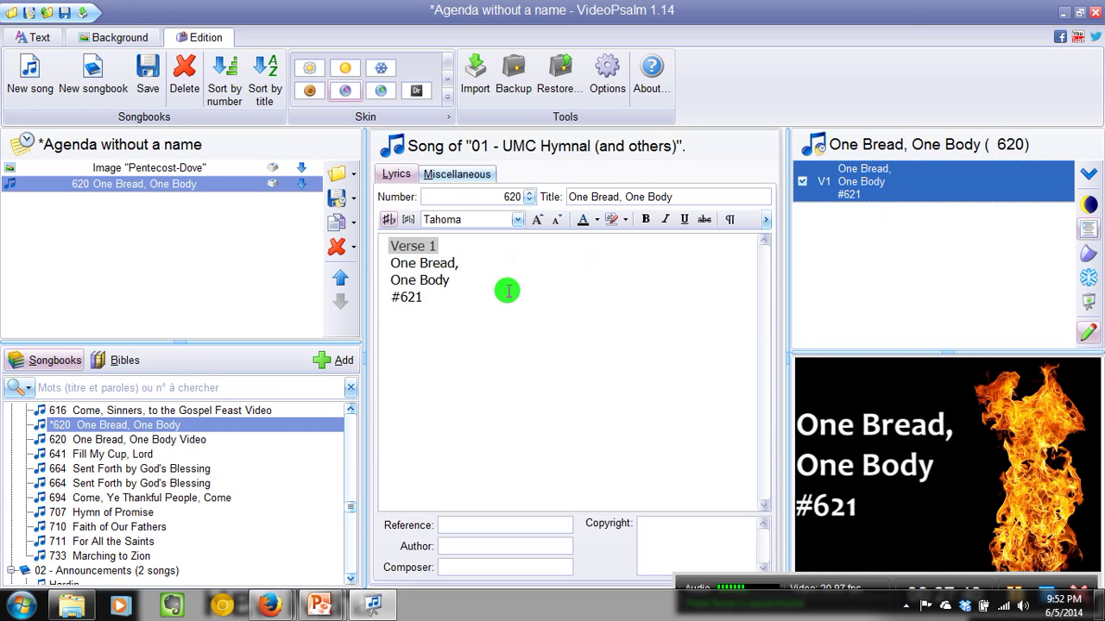
- Change the hymn number in the One Bread, One Body lyrics to #620, display the corrected slide and save the songbook
left_click(435, 310)
key("BackSpace")
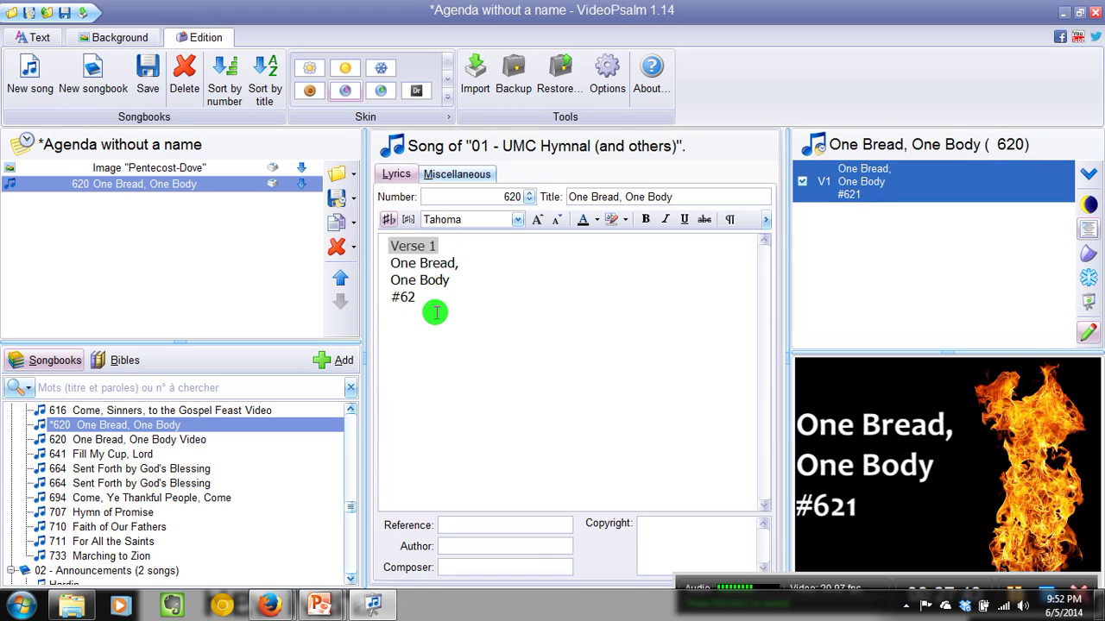
type("0")
left_click(873, 187)
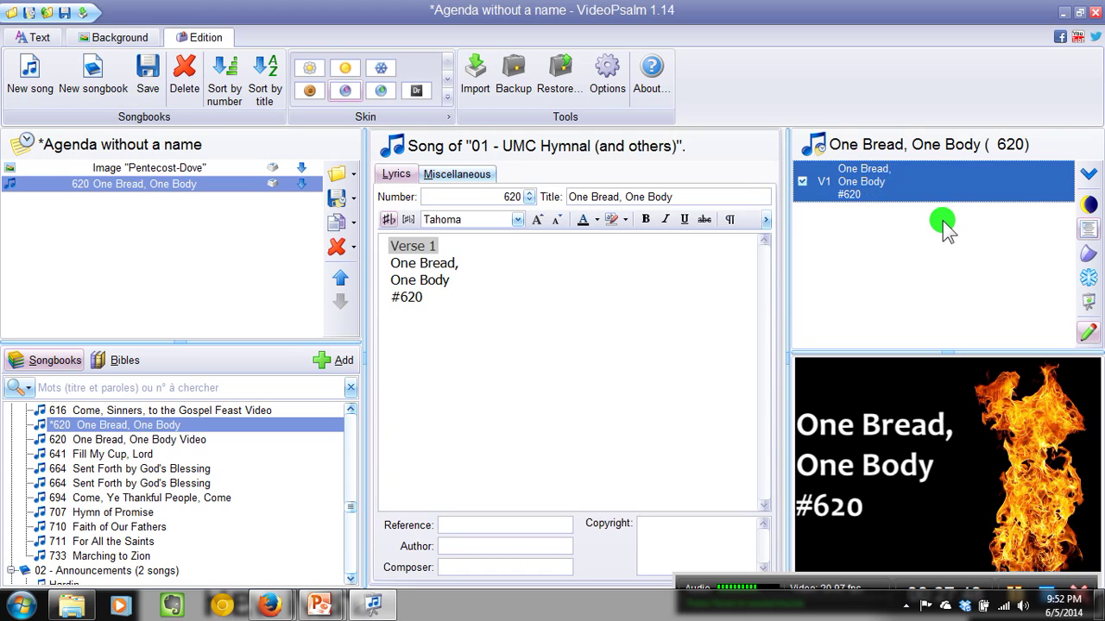
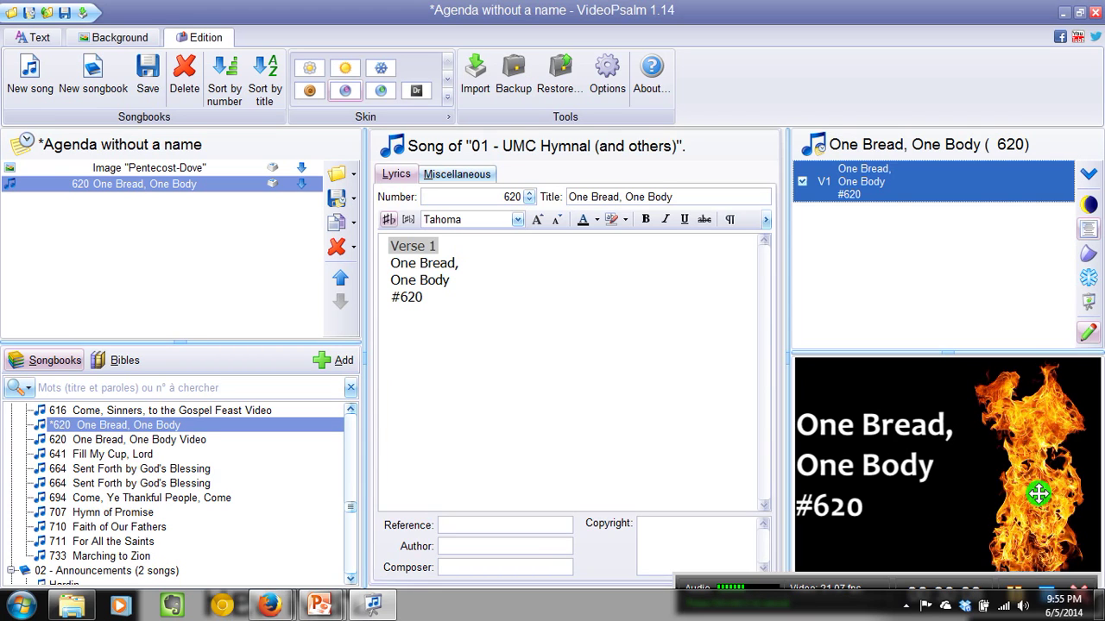
left_click(143, 78)
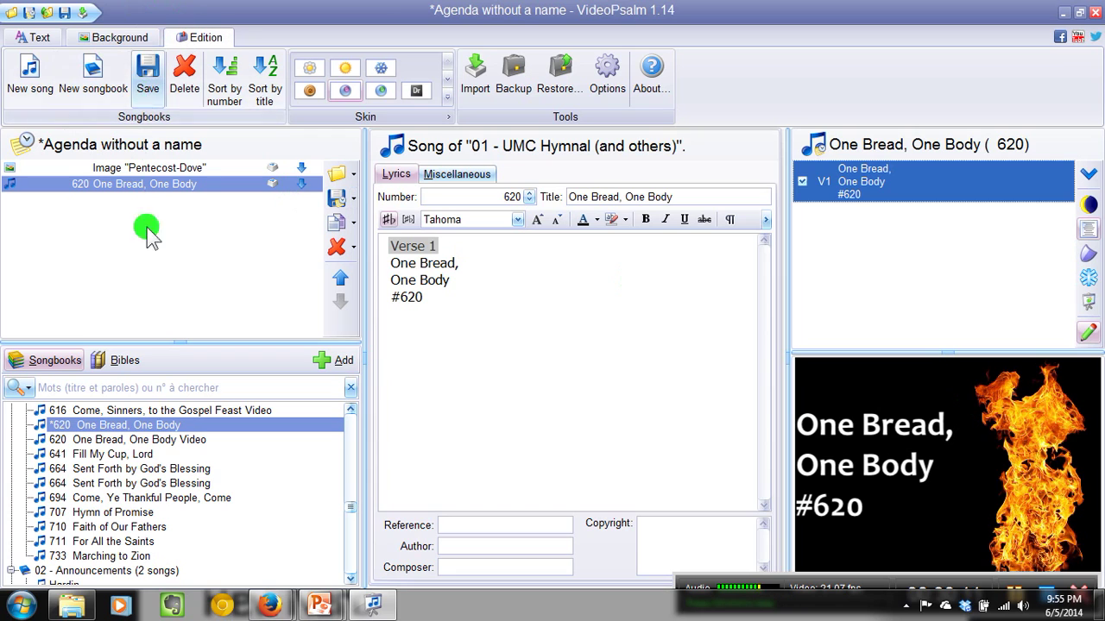
- Add hymn 620, One Bread, One Body Video, to the agenda, present its slide full screen, and pause the video
left_click(142, 441)
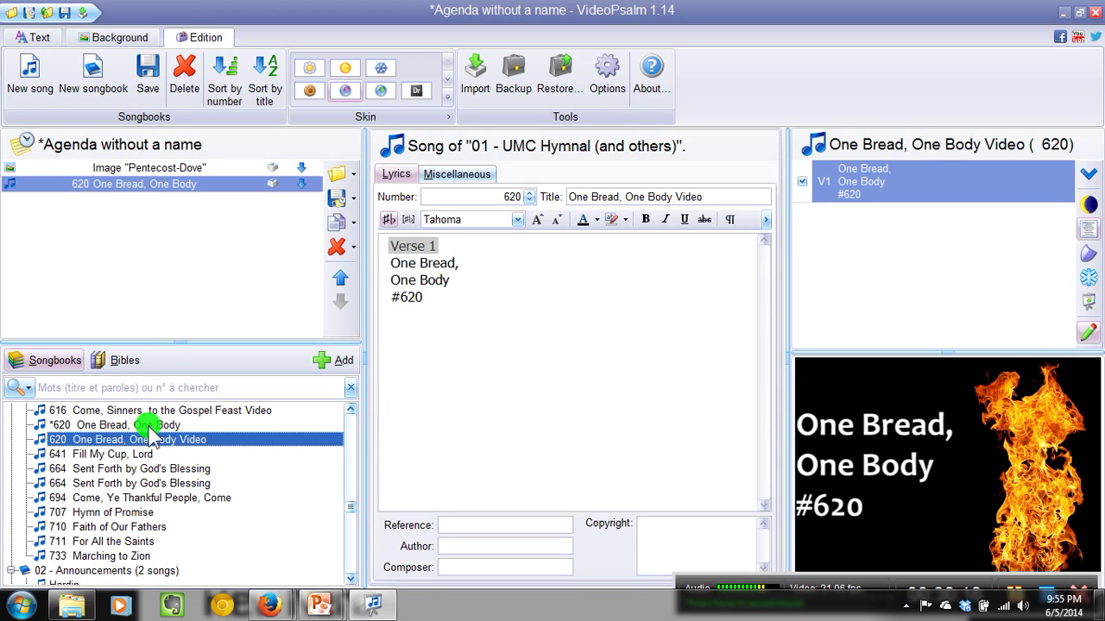
double_click(152, 437)
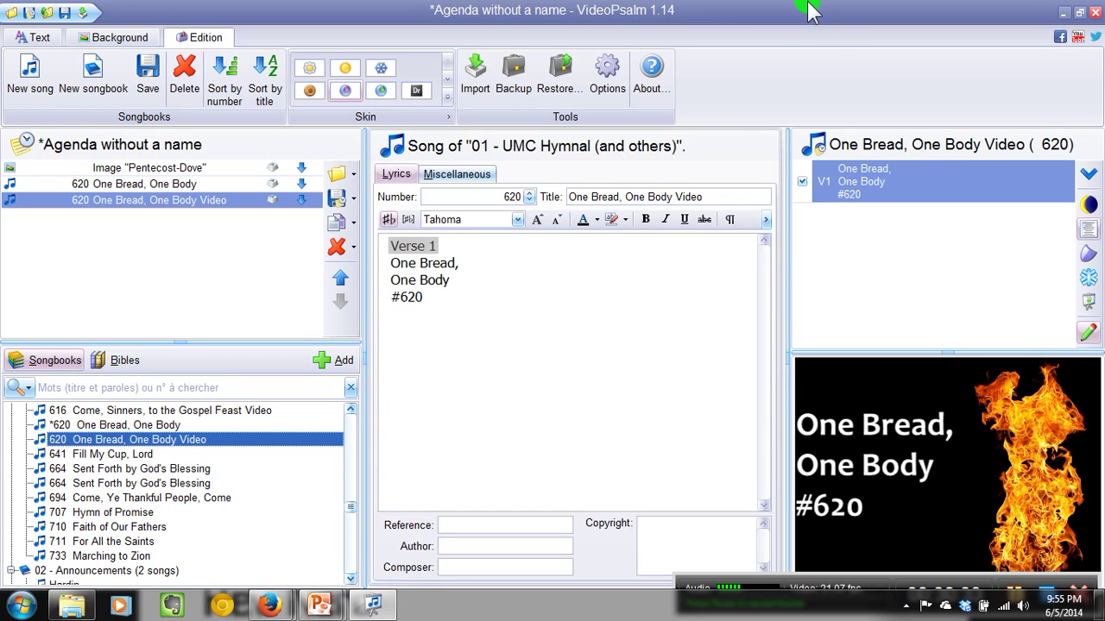
left_click(878, 184)
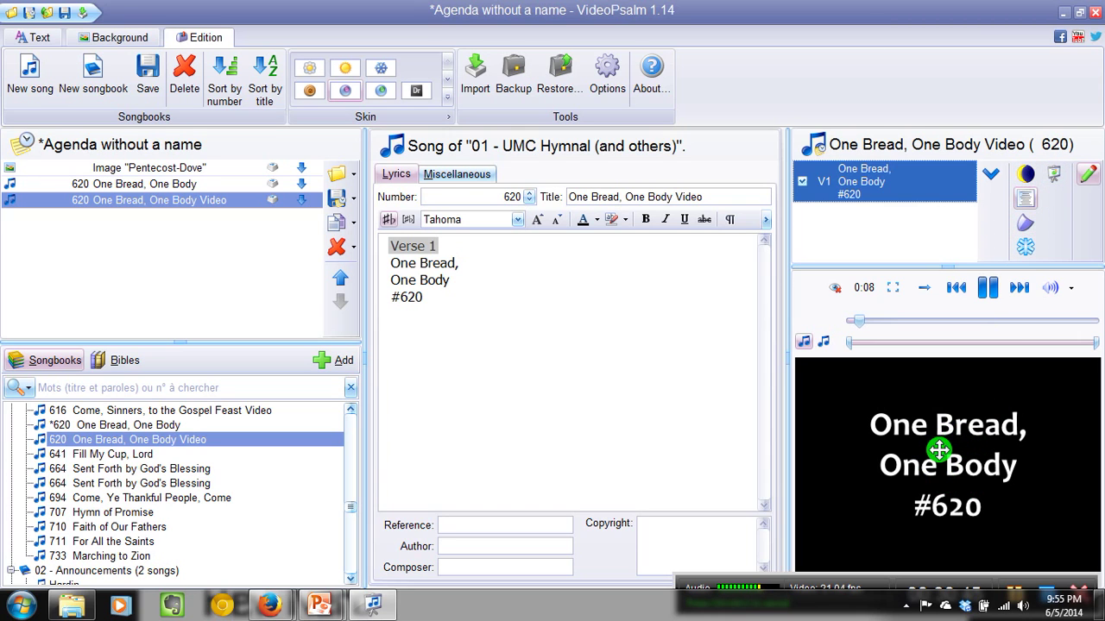
left_click(1058, 176)
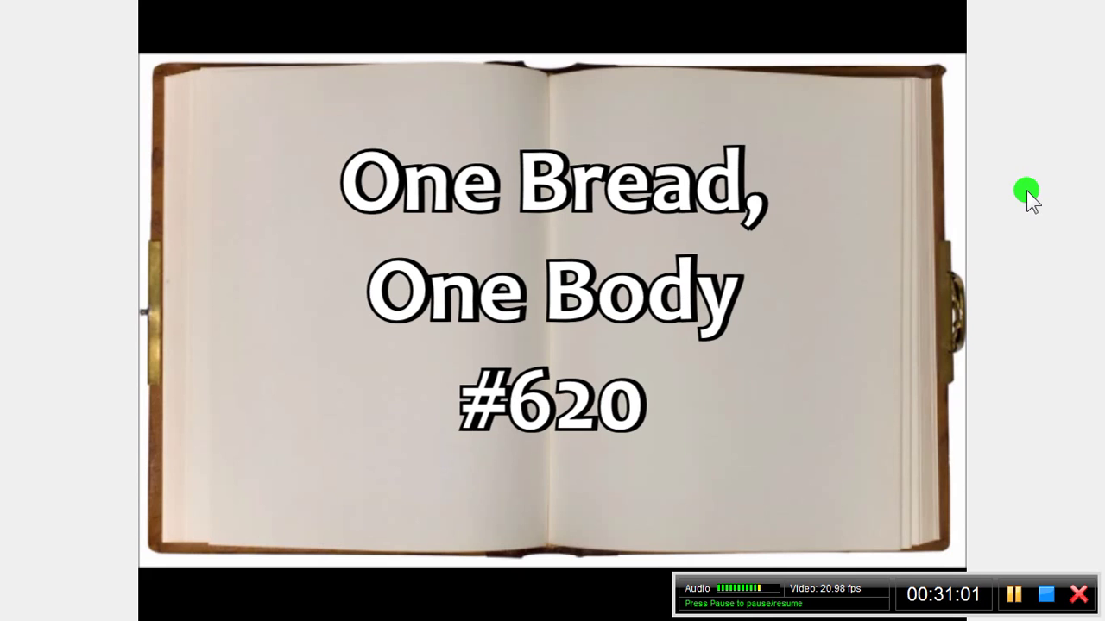
key("Escape")
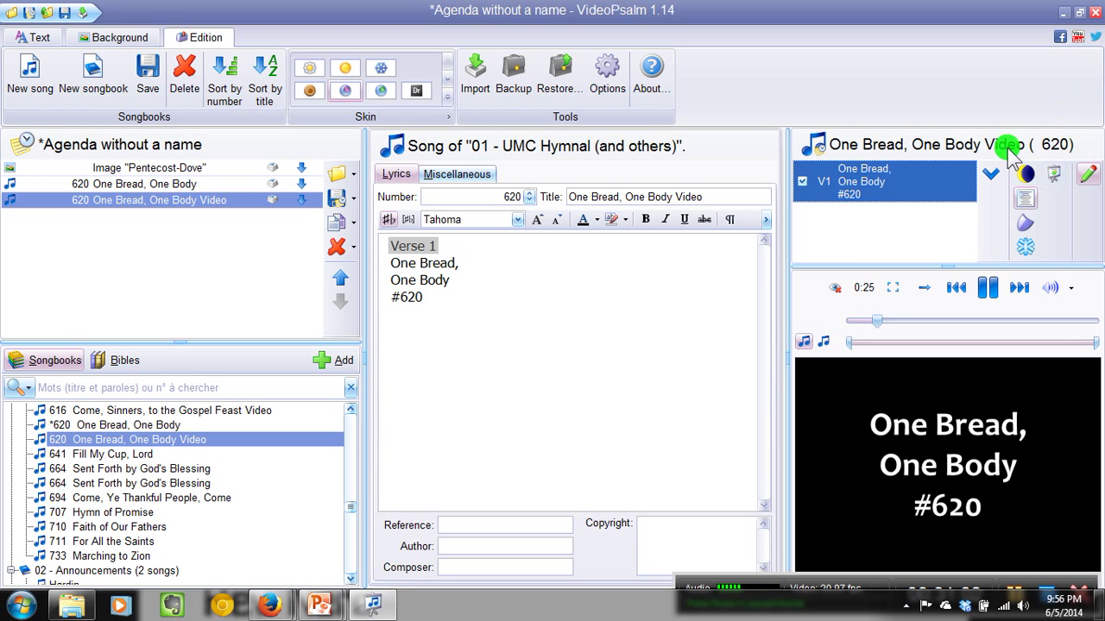
left_click(987, 287)
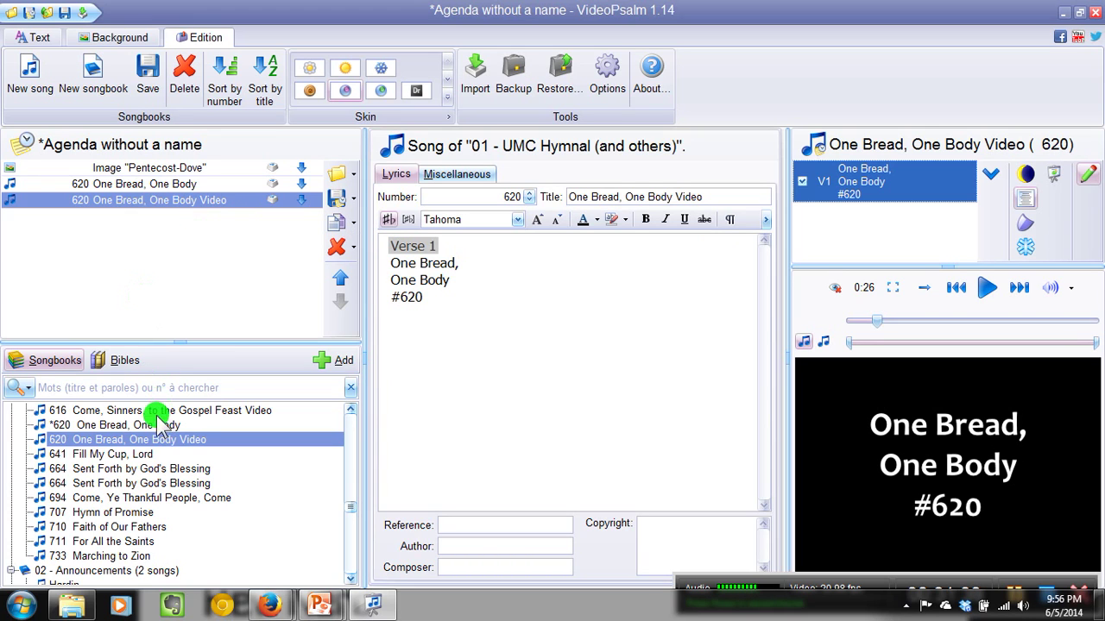
- Add One Bread, One Body to the agenda again after the video version, and present the first copy's slide full screen before exiting
left_click(150, 424)
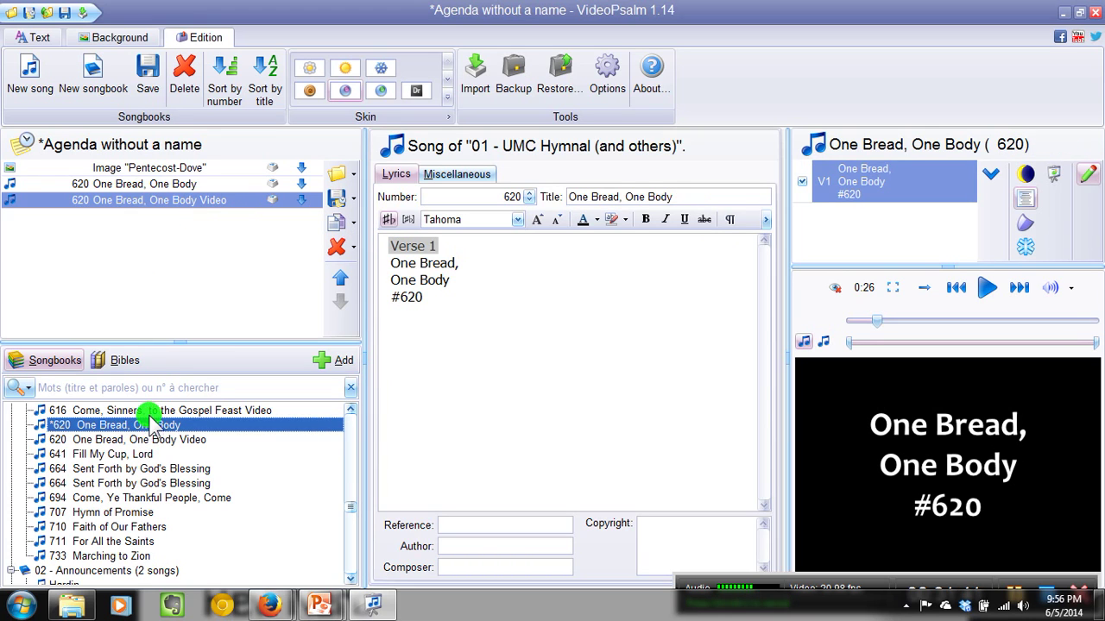
double_click(159, 423)
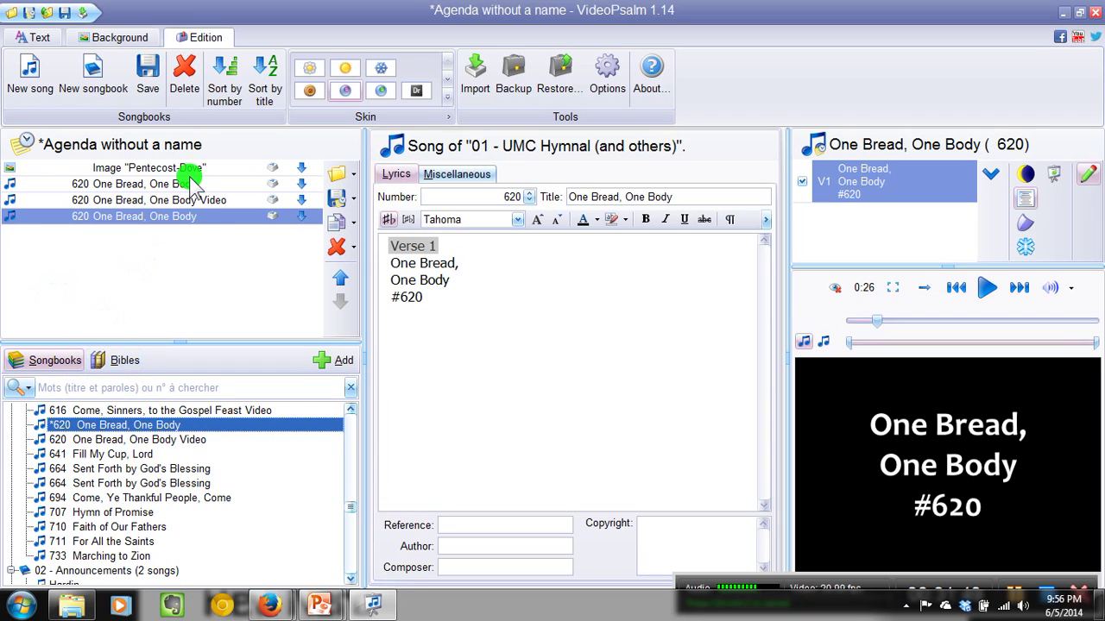
left_click(165, 217)
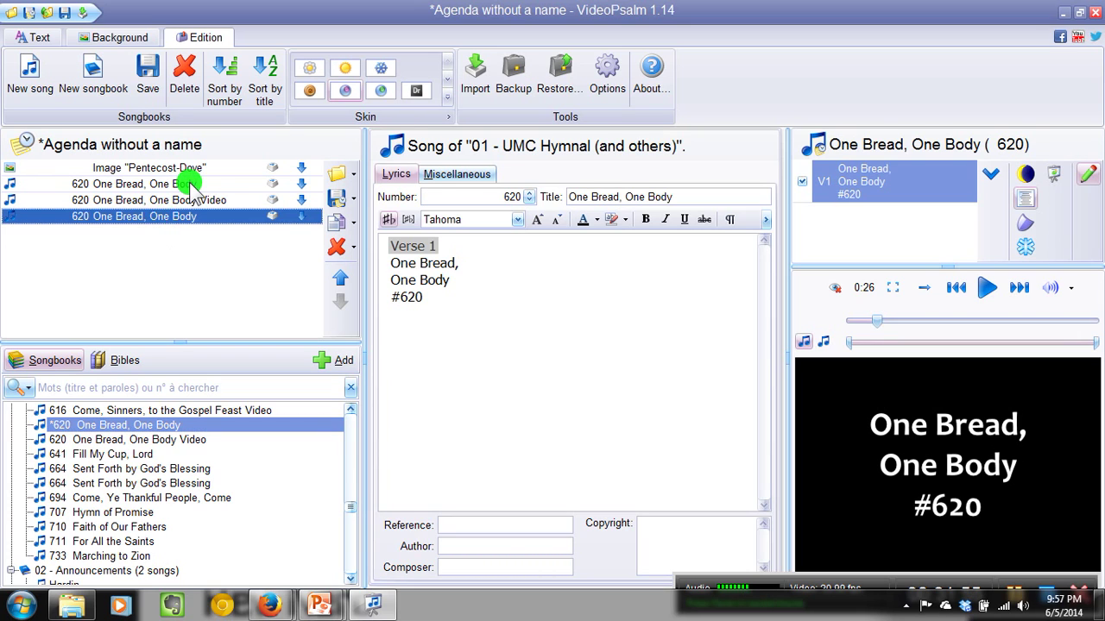
left_click(186, 184)
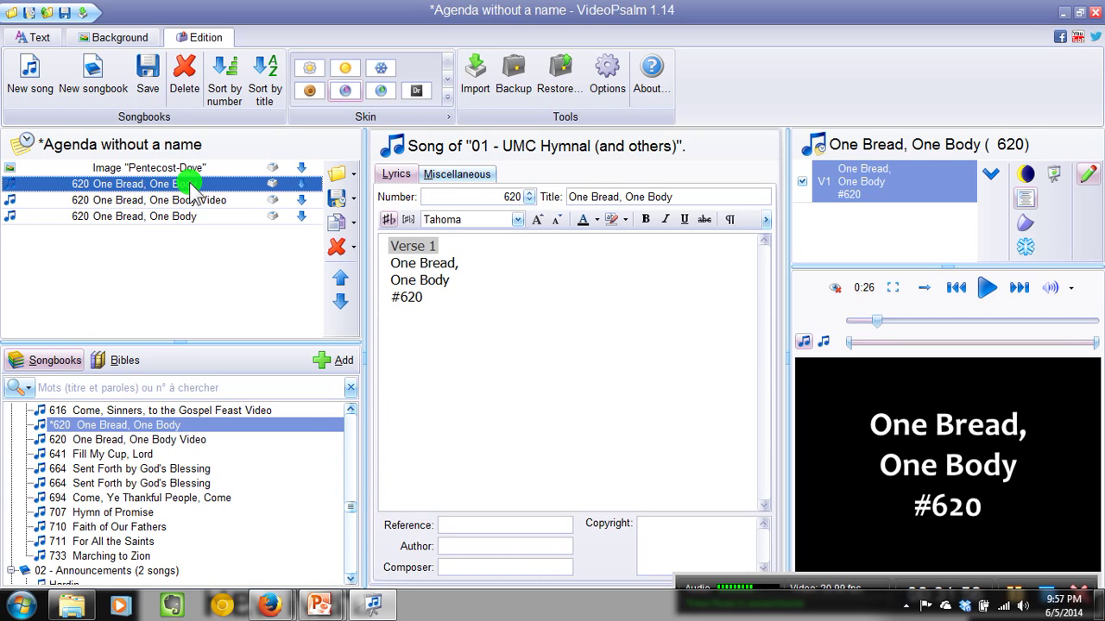
left_click(908, 177)
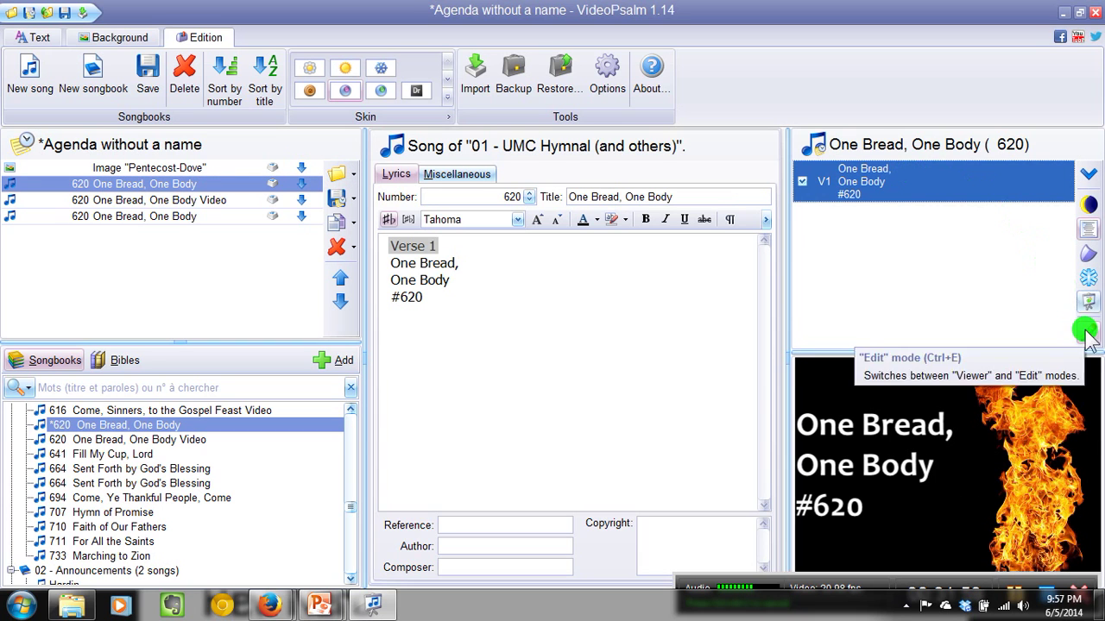
left_click(1088, 300)
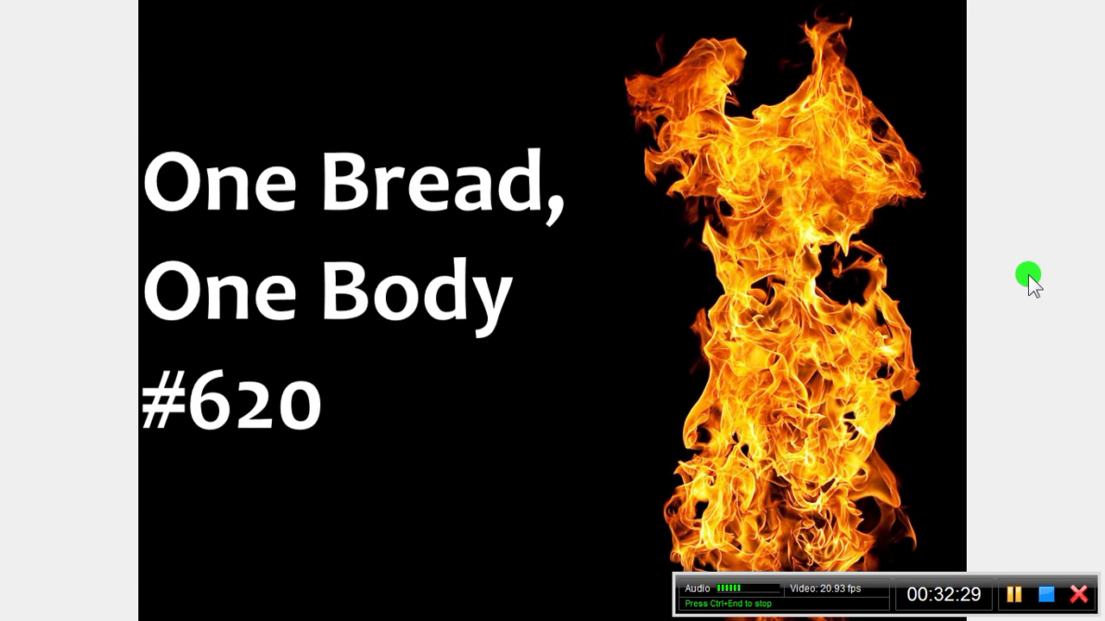
key("Escape")
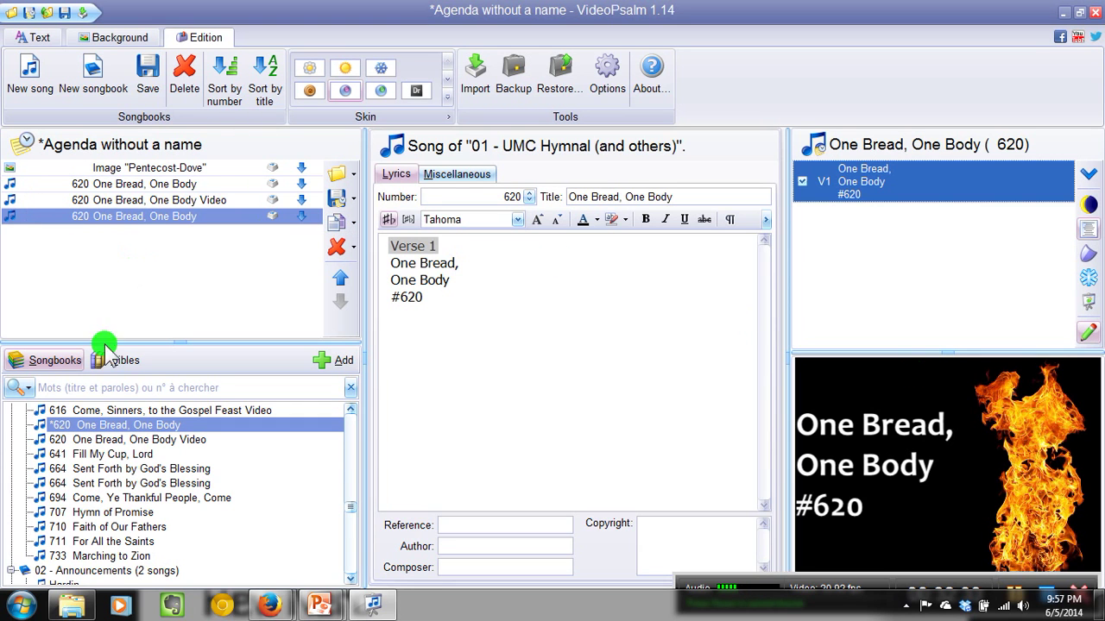
- Collapse the "01 - UMC Hymnal (and others)" songbook and add Call to Worship from the "4 - Call to Worship" songbook to the agenda
scroll(55, 436, "up", 10)
scroll(55, 436, "up", 15)
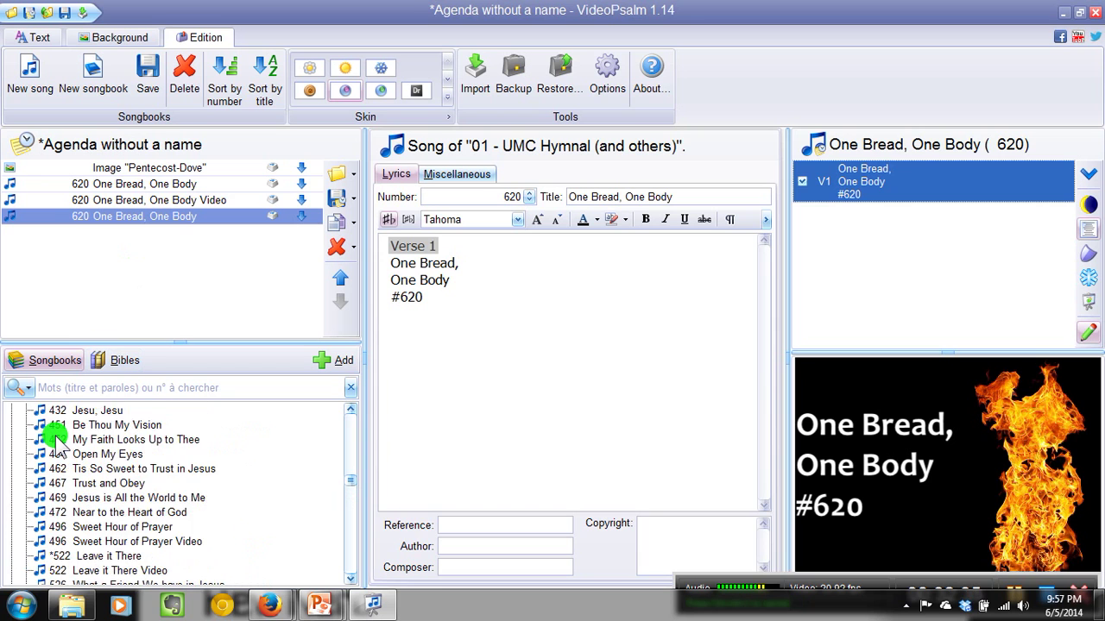
scroll(55, 436, "up", 10)
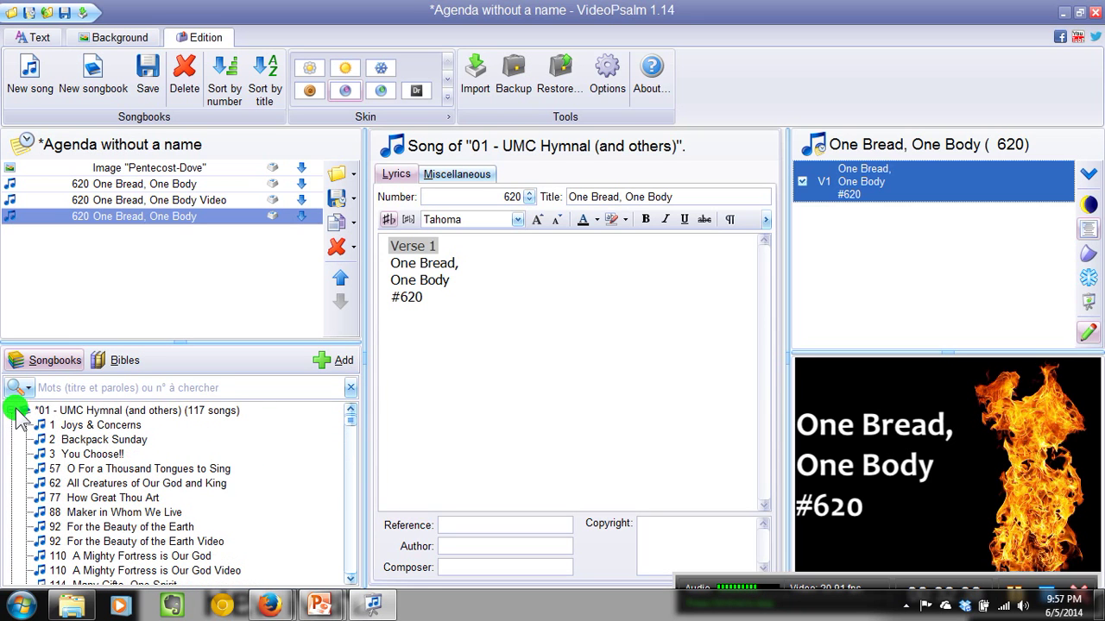
left_click(15, 416)
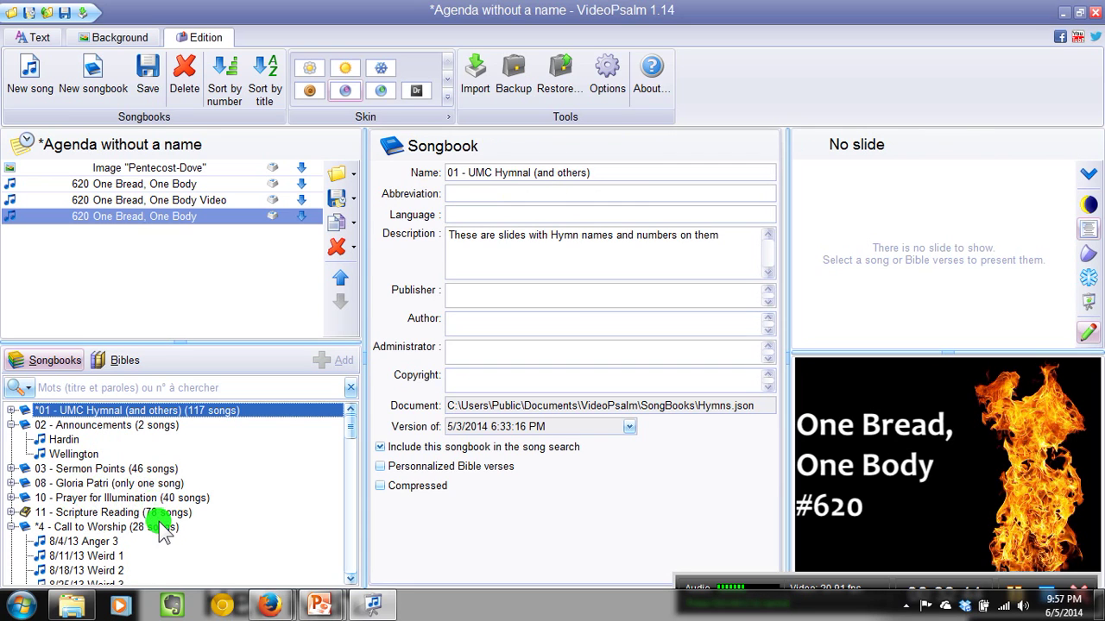
left_click(131, 527)
scroll(125, 496, "down", 3)
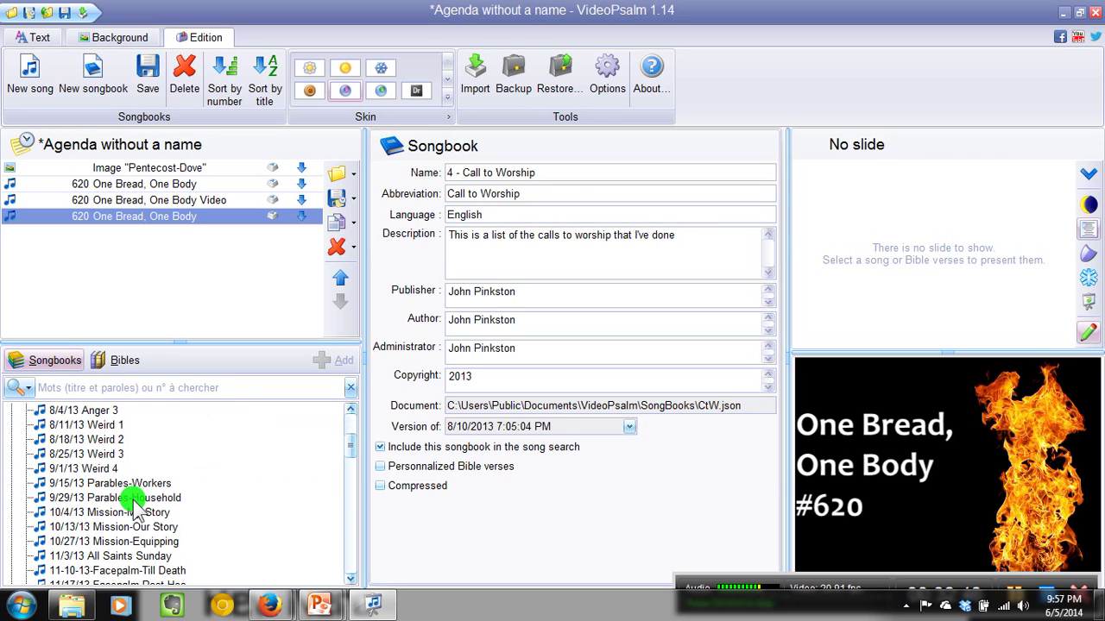
scroll(130, 490, "down", 3)
scroll(129, 495, "down", 7)
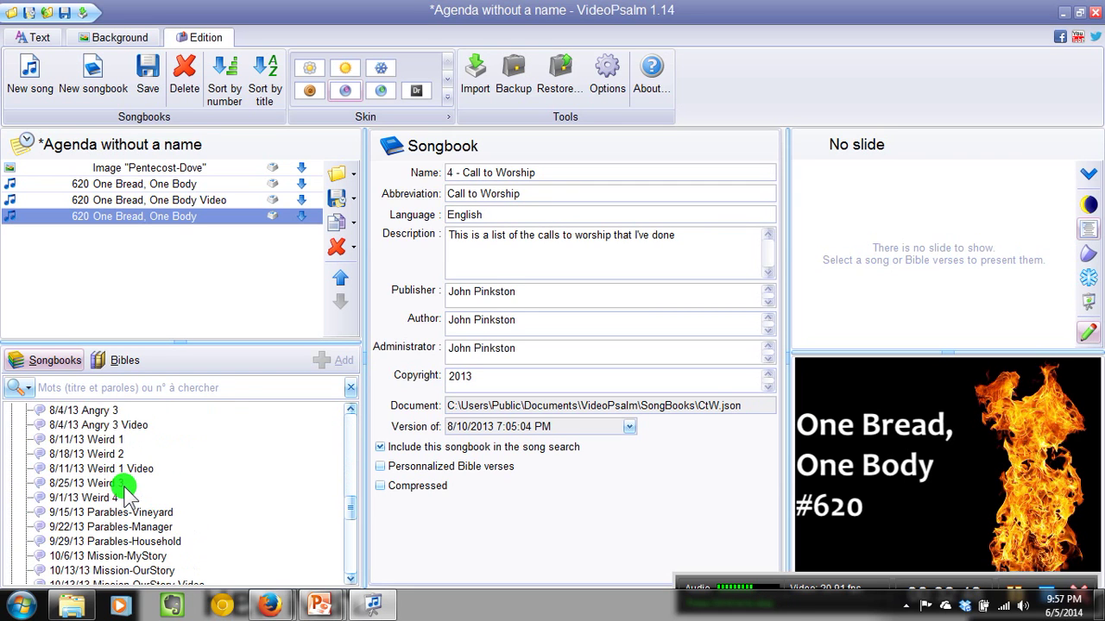
scroll(125, 494, "up", 3)
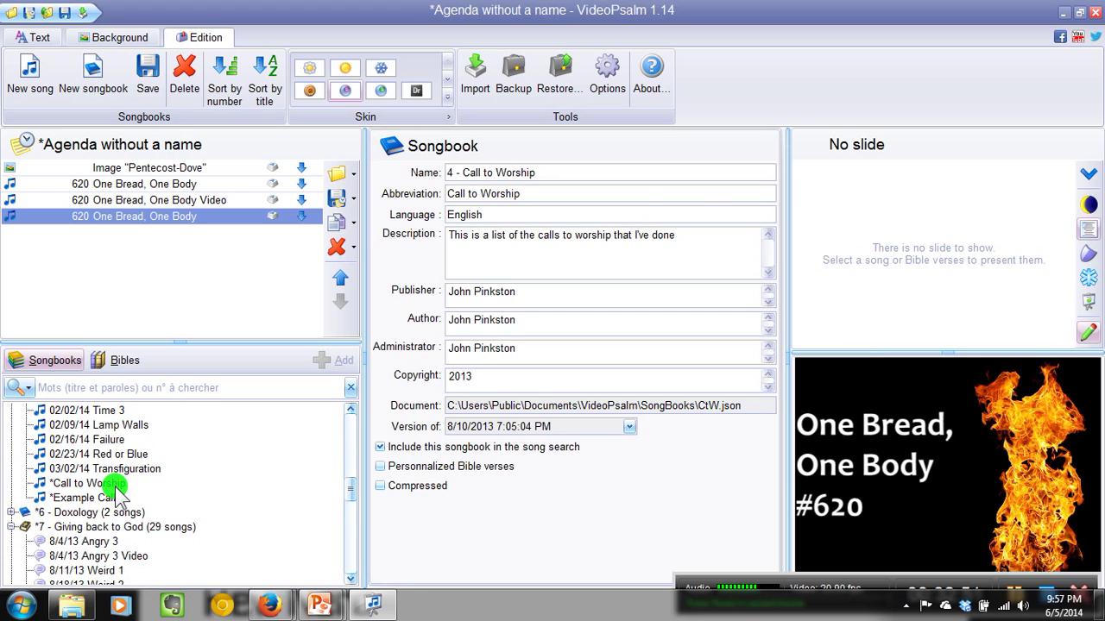
left_click(115, 485)
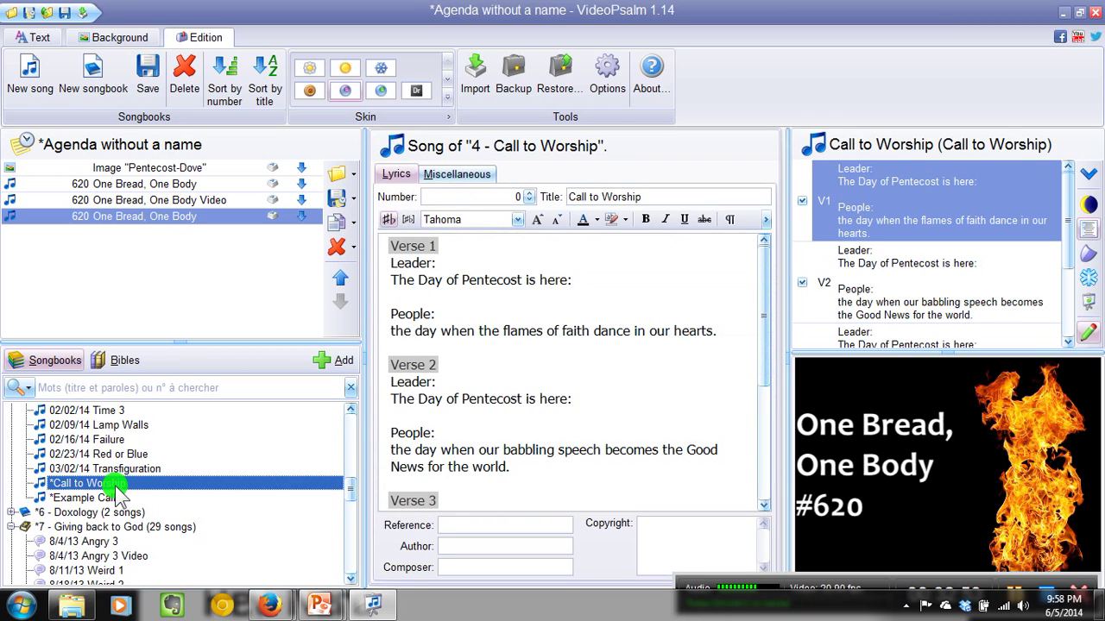
double_click(115, 486)
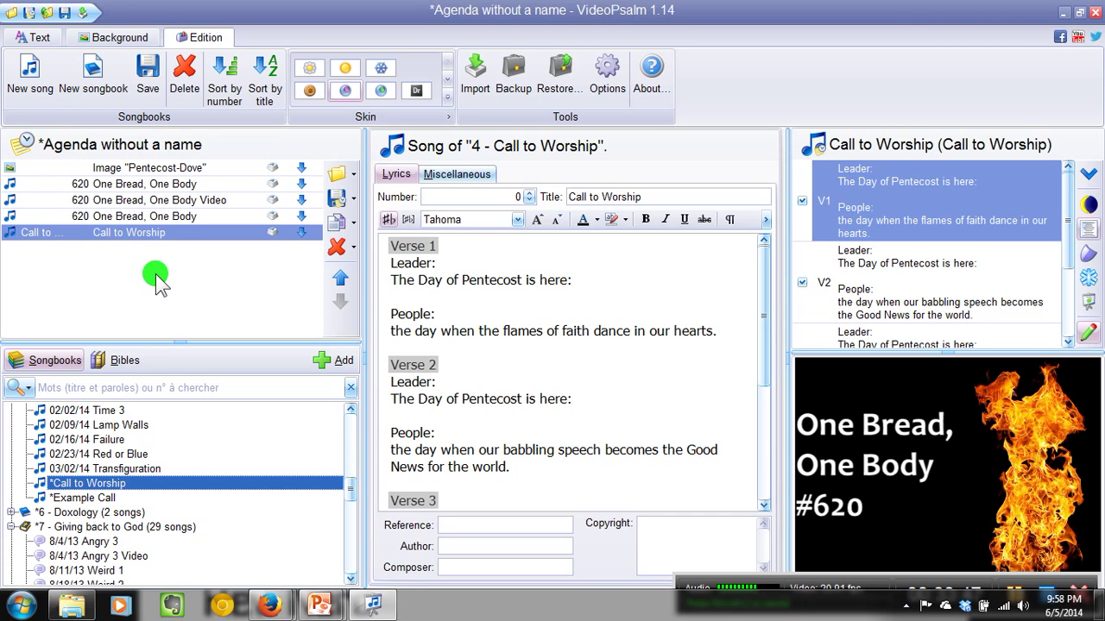
- Add the video "How He Loves (typography)" from the Dropbox Church Vids folder in Windows Explorer to the agenda
left_click(74, 607)
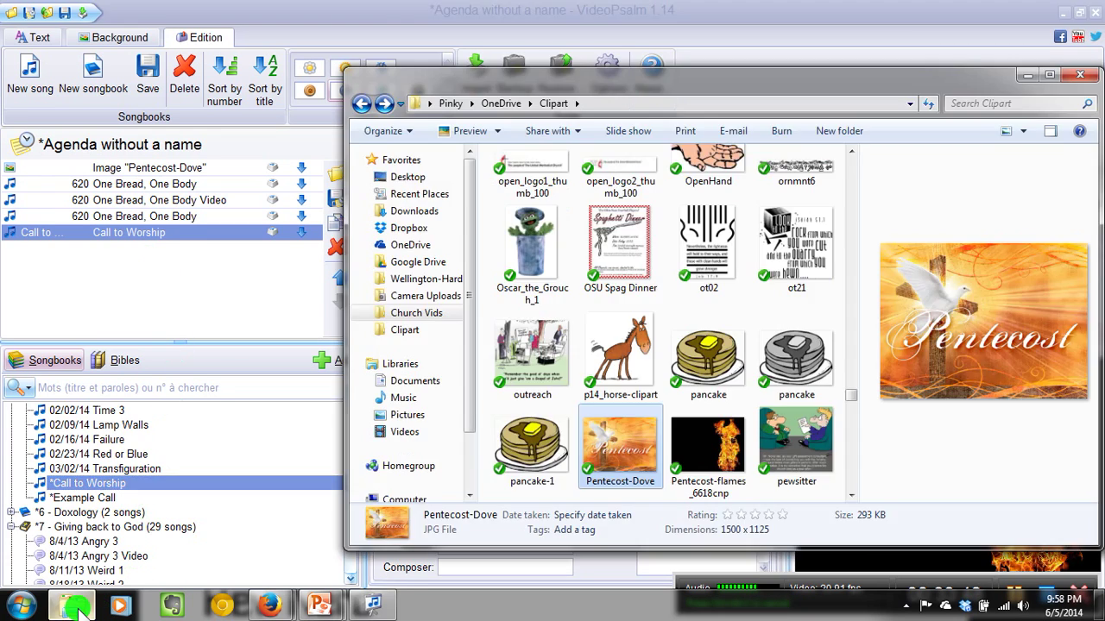
left_click(388, 105)
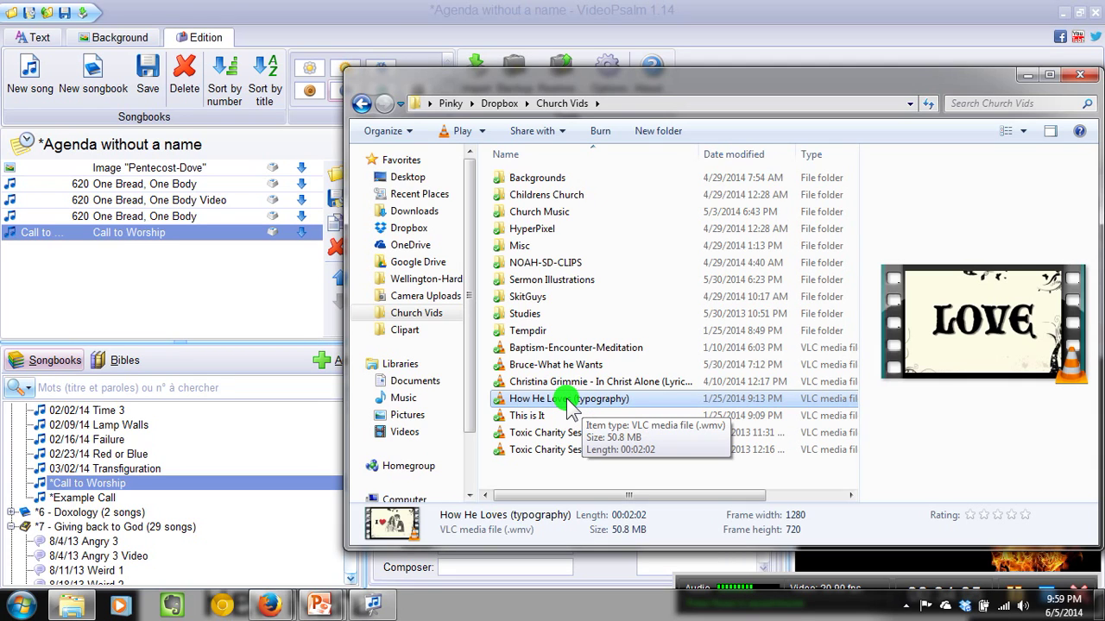
left_click_drag(570, 405, 145, 260)
left_click(166, 253)
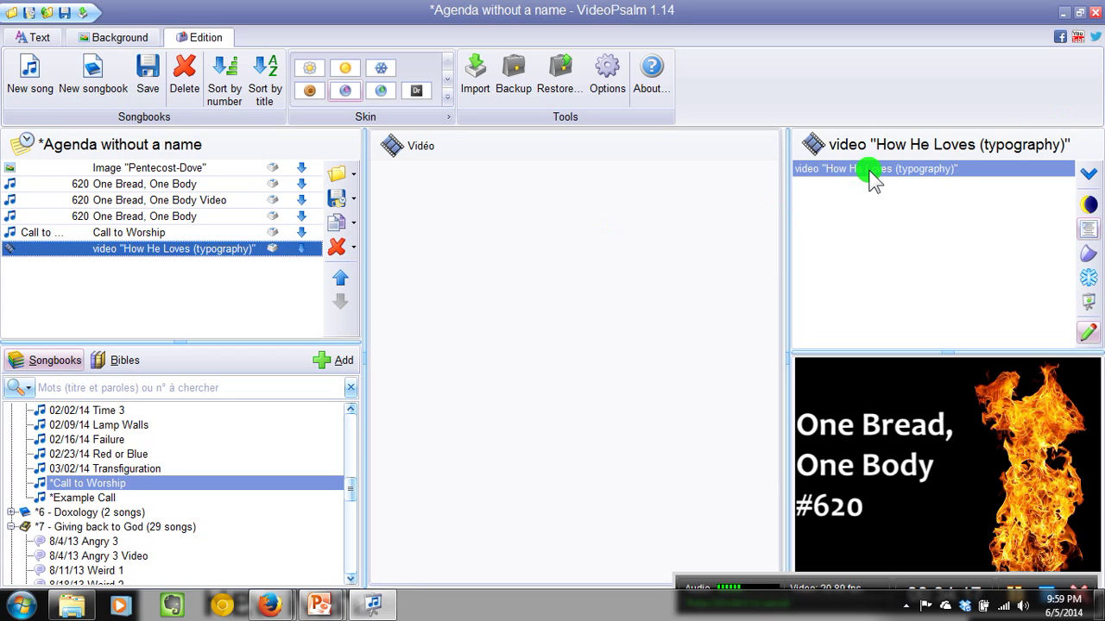
- Present verse 4 of Call to Worship full screen, advance to the How He Loves video, exit the presentation and pause playback
left_click(147, 233)
left_click_drag(1067, 184, 1067, 248)
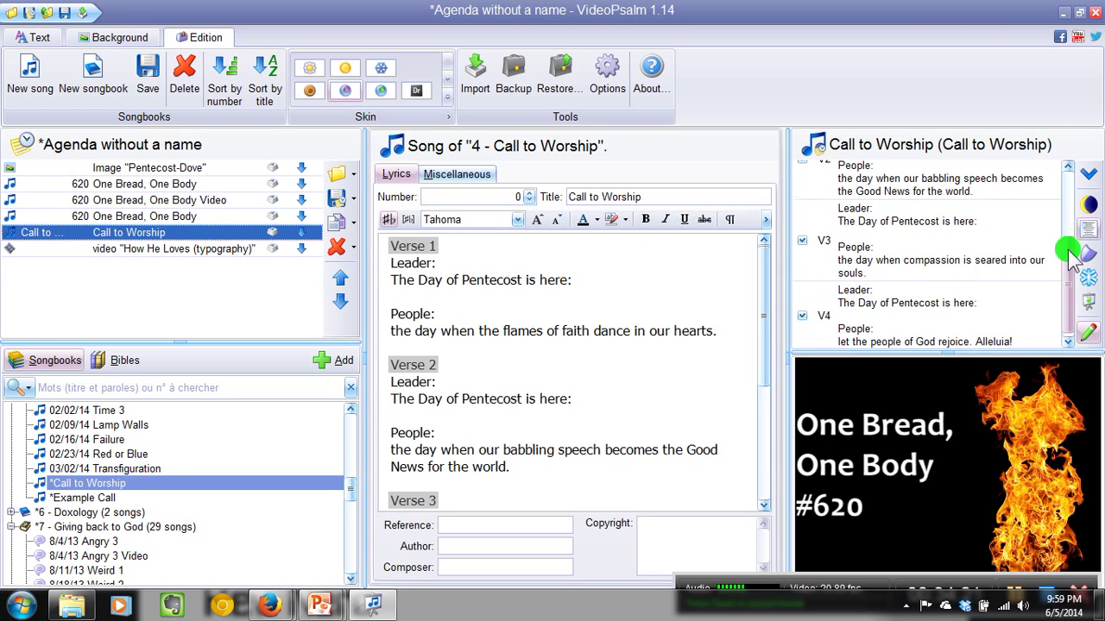
left_click(941, 321)
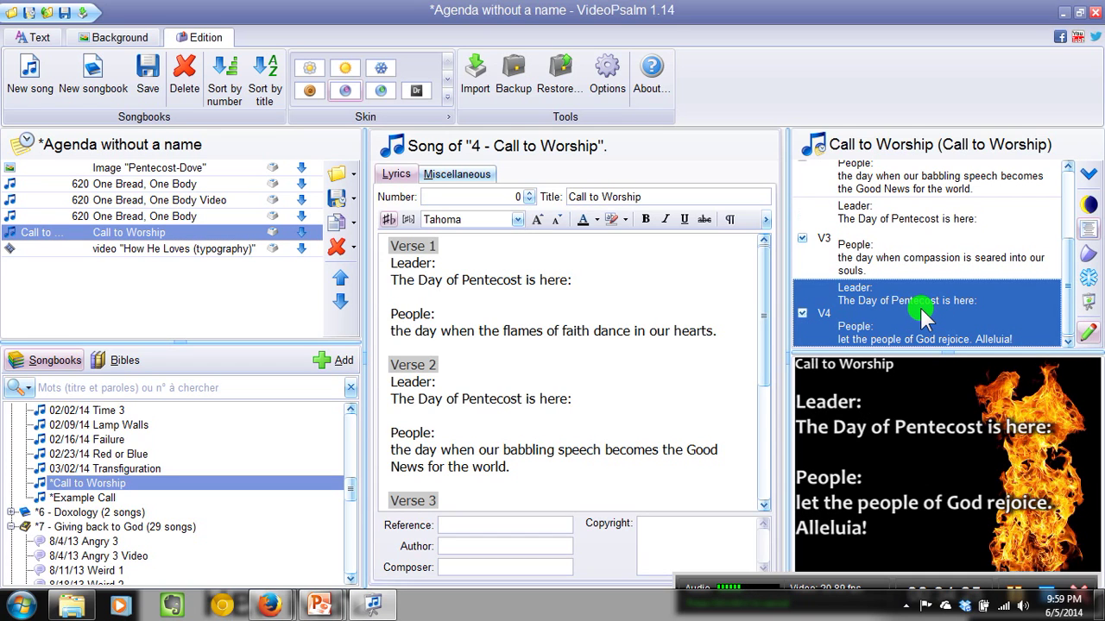
left_click(1091, 303)
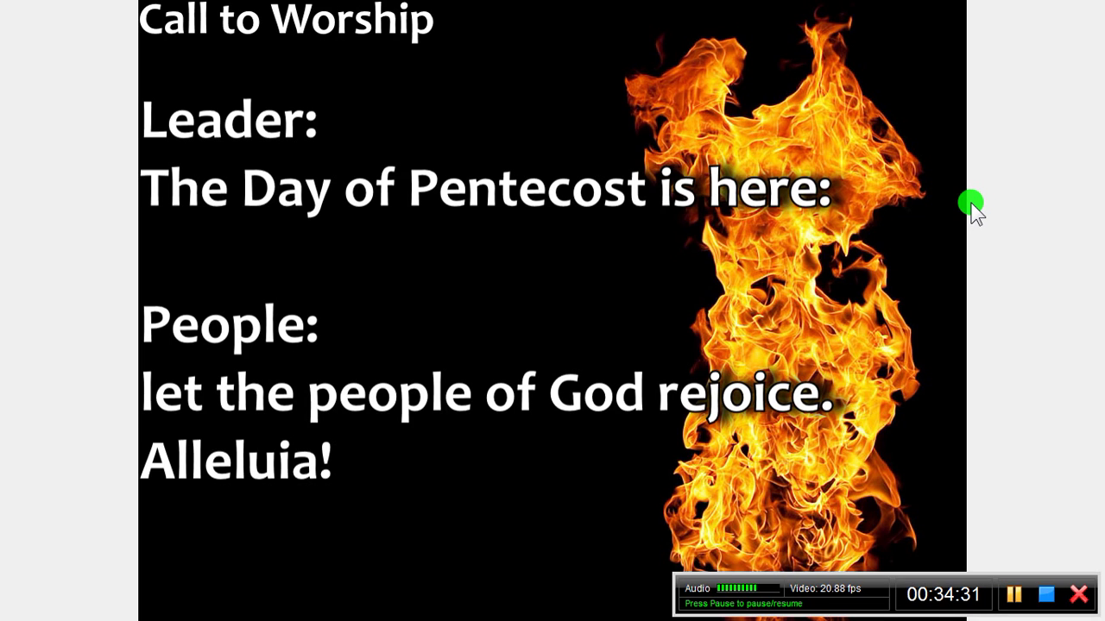
key("Right")
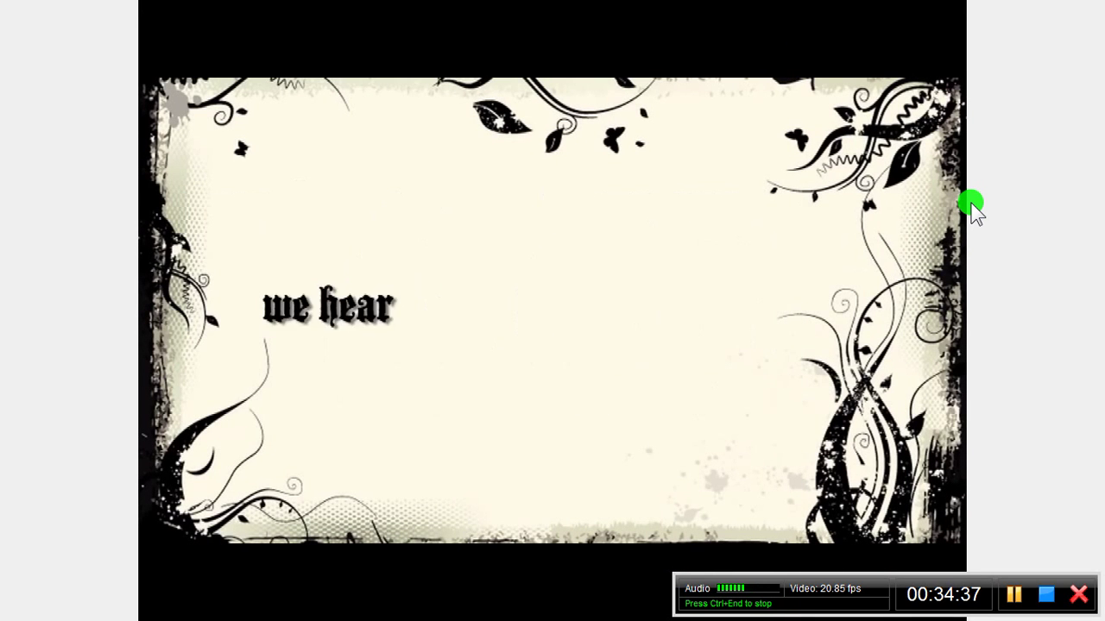
key("Escape")
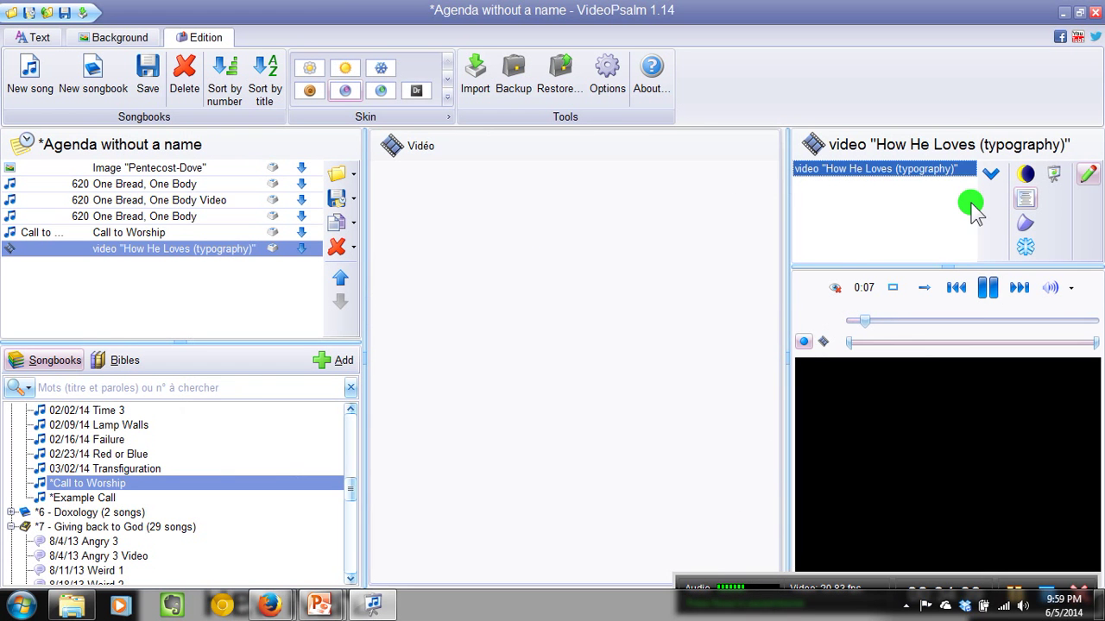
left_click(989, 288)
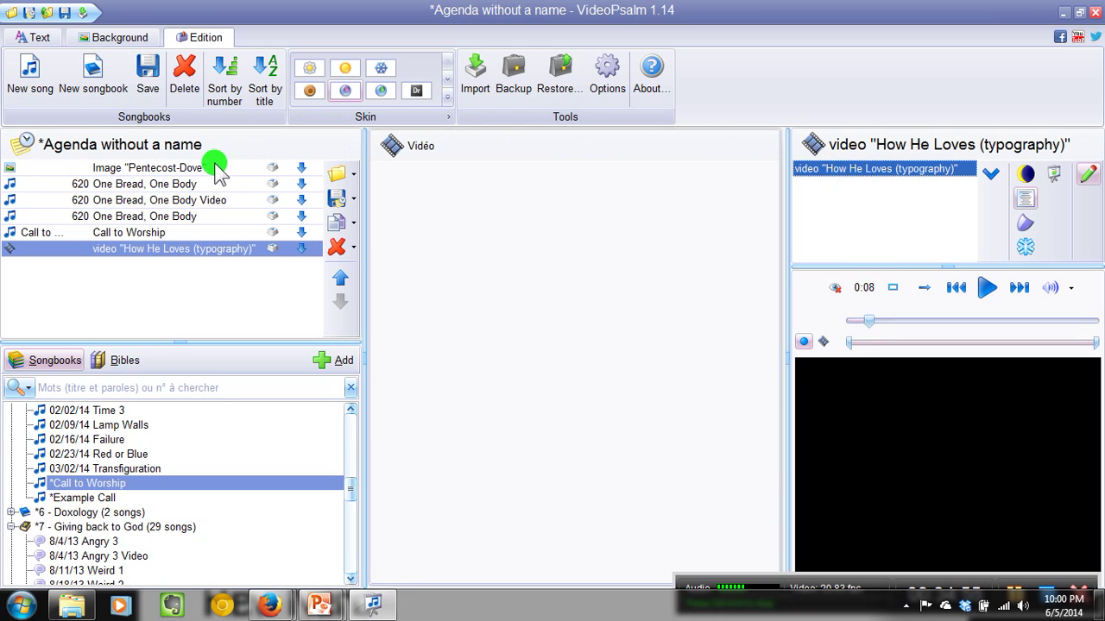
- Present the One Bread, One Body Video slide from the agenda full screen and exit the presentation
left_click(156, 186)
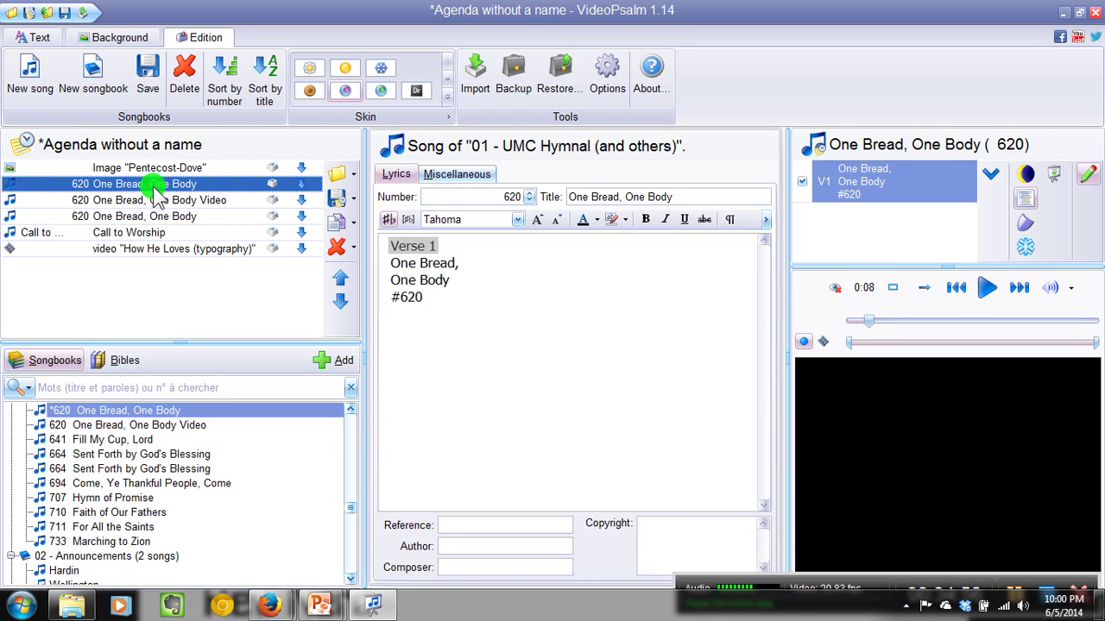
left_click(203, 199)
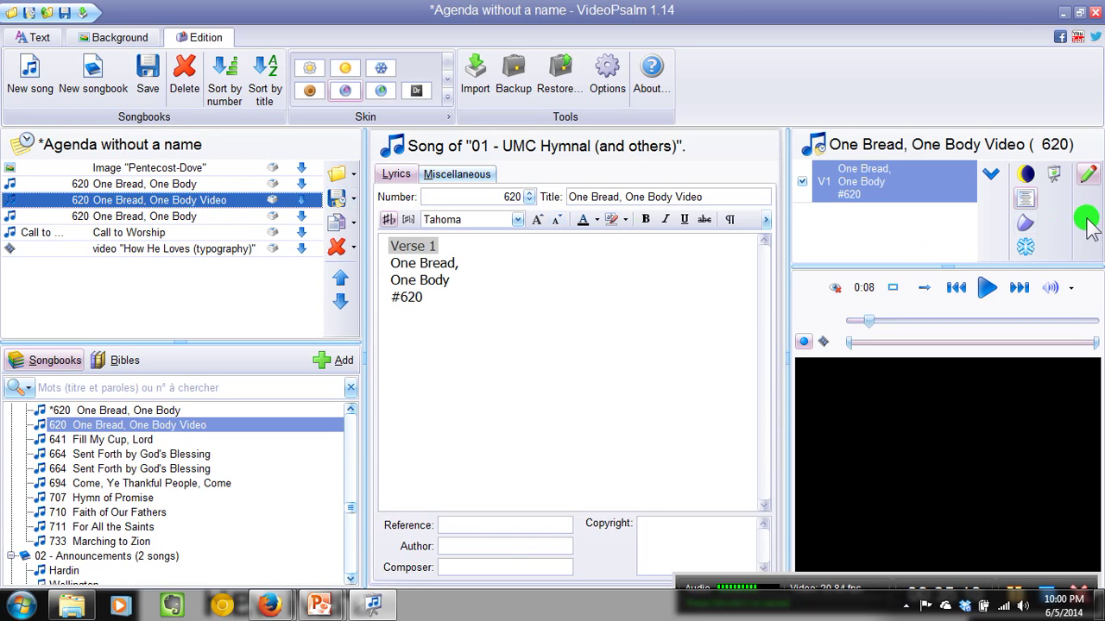
left_click(1056, 172)
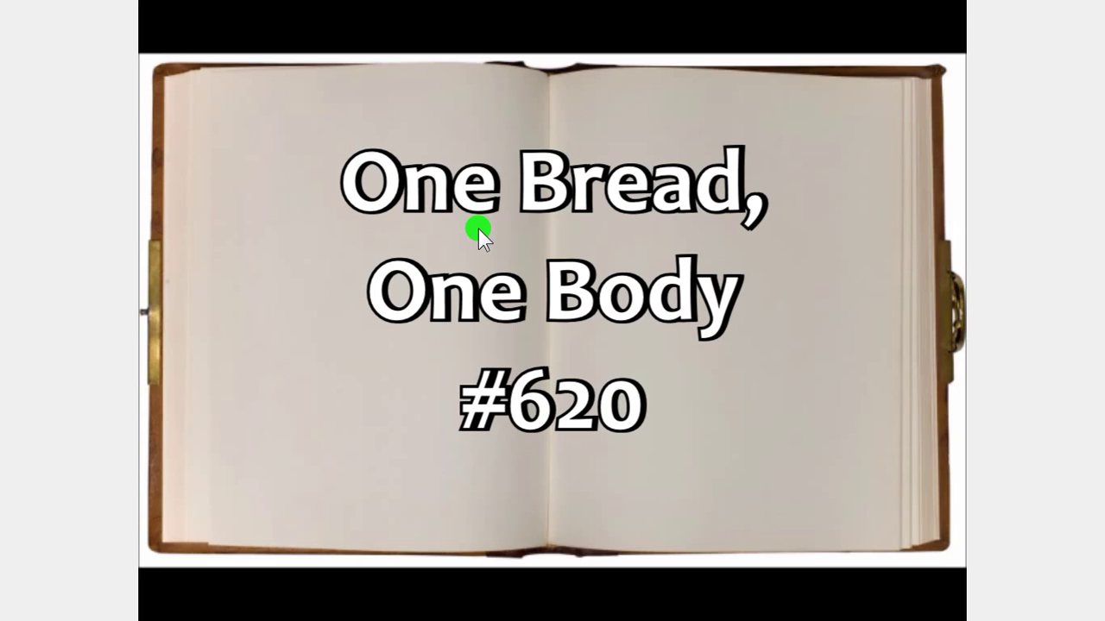
key("Escape")
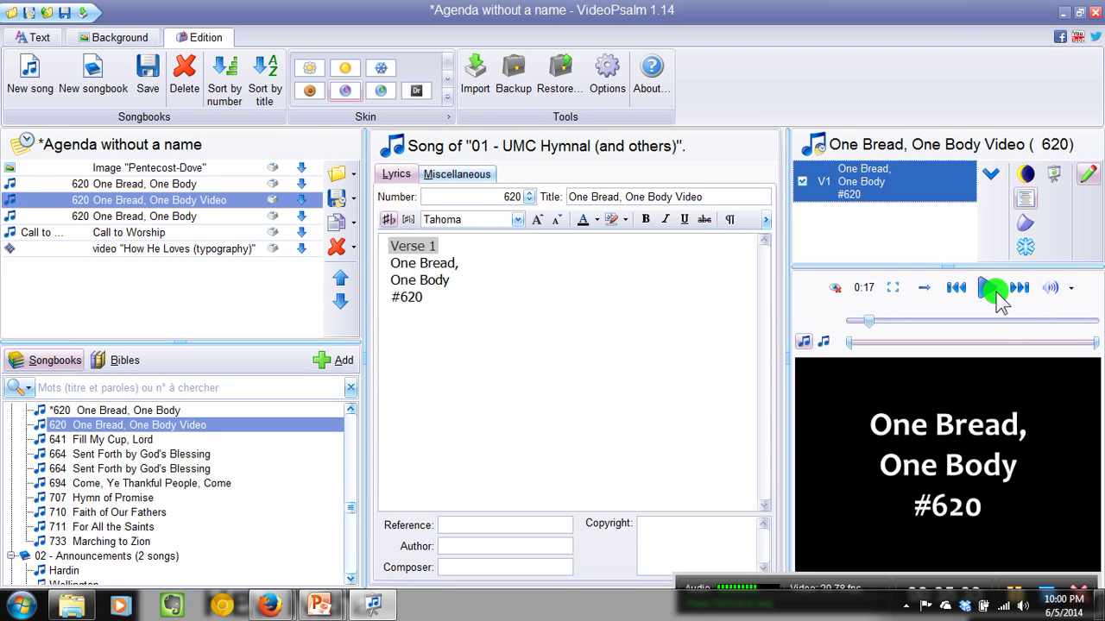
- Set the verse-level background of the first One Bread, One Body agenda item to the open blank book image
left_click(191, 181)
left_click(854, 195)
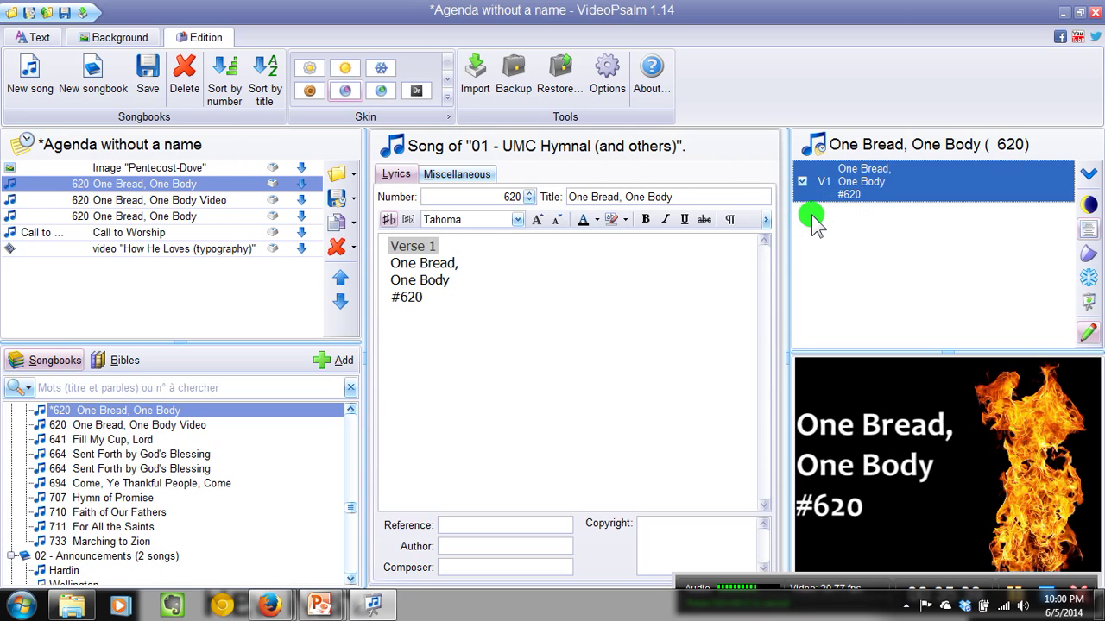
left_click(120, 37)
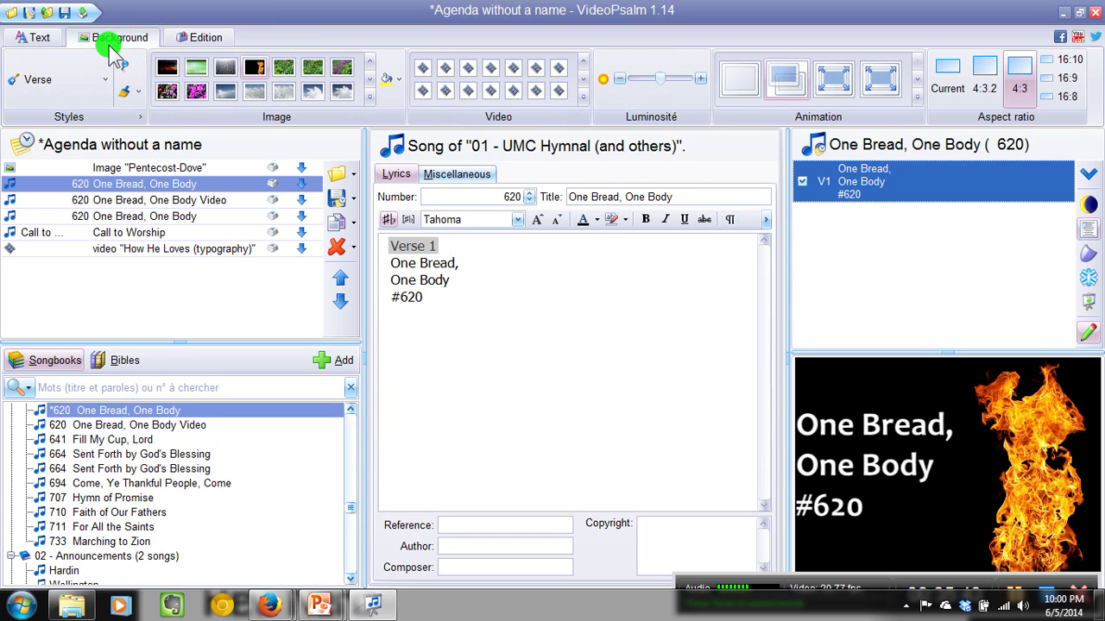
left_click(65, 77)
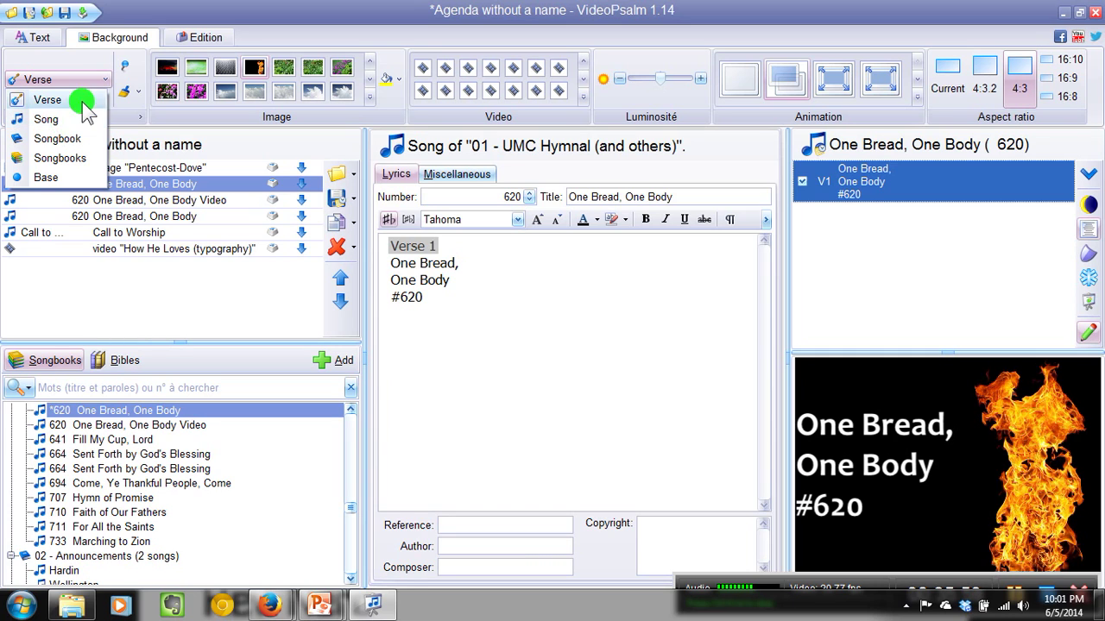
left_click(873, 184)
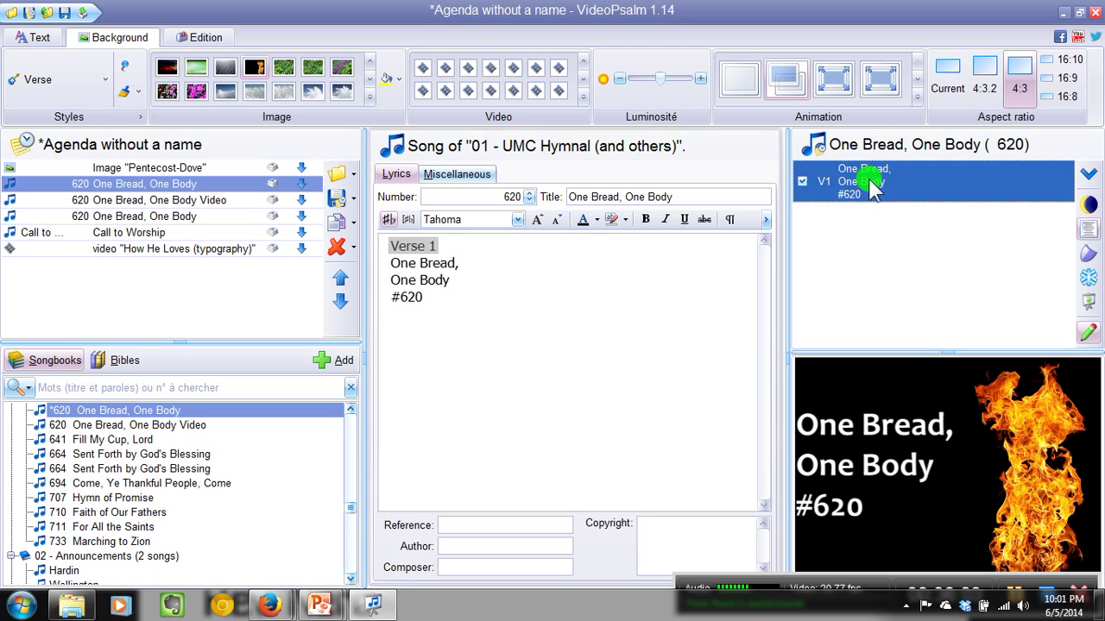
left_click(371, 97)
scroll(432, 123, "up", 4)
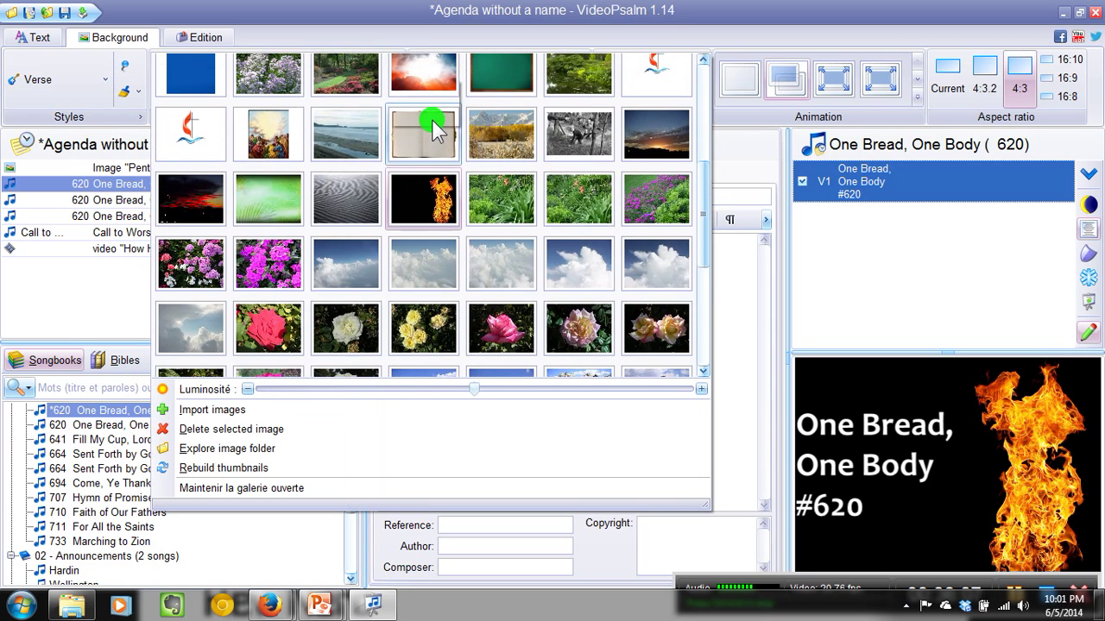
left_click(404, 251)
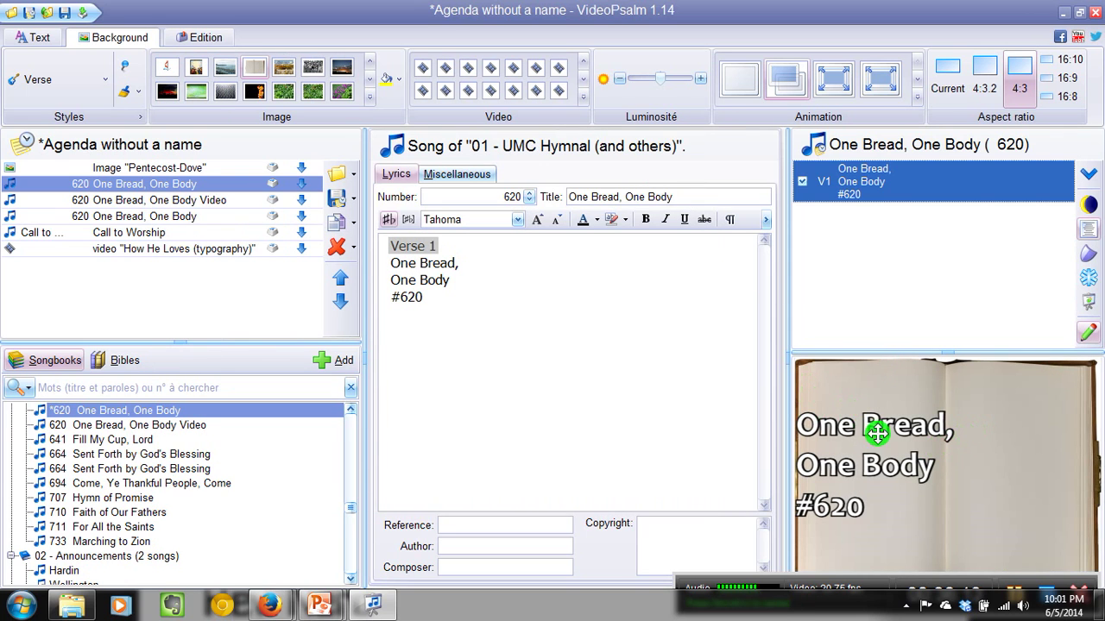
- Centre the One Bread, One Body verse text and increase its font size by two increments
left_click(40, 36)
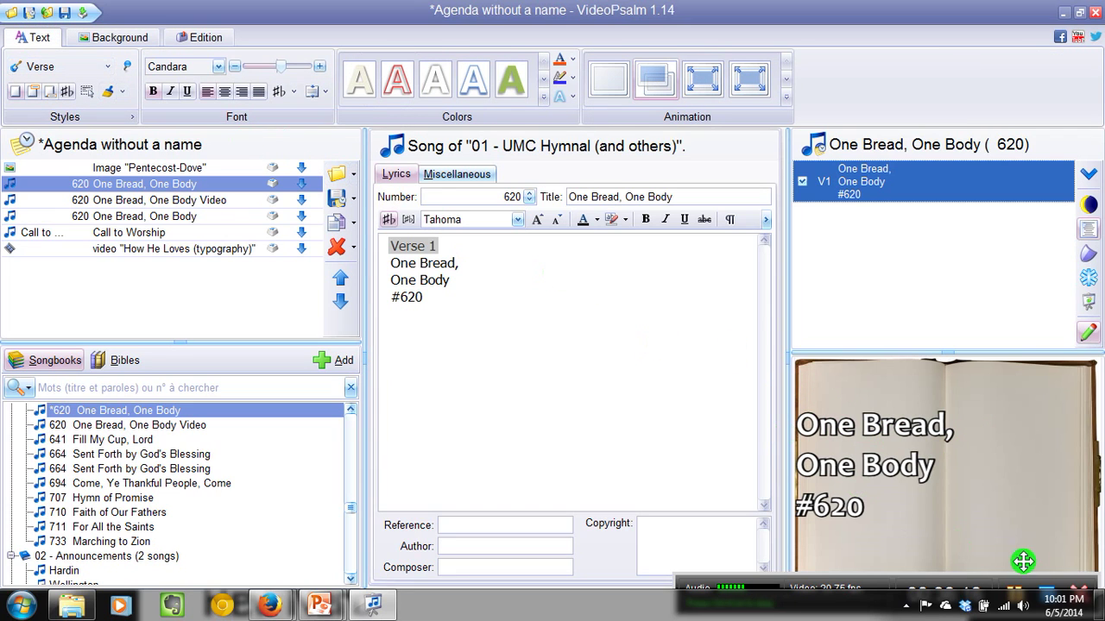
left_click(225, 95)
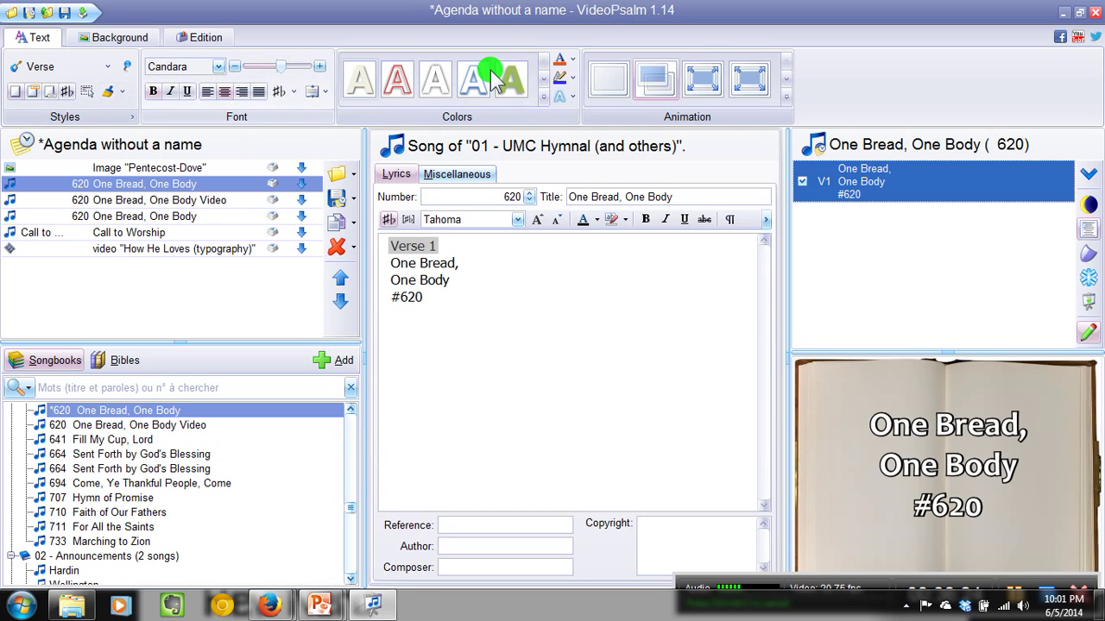
left_click(318, 67)
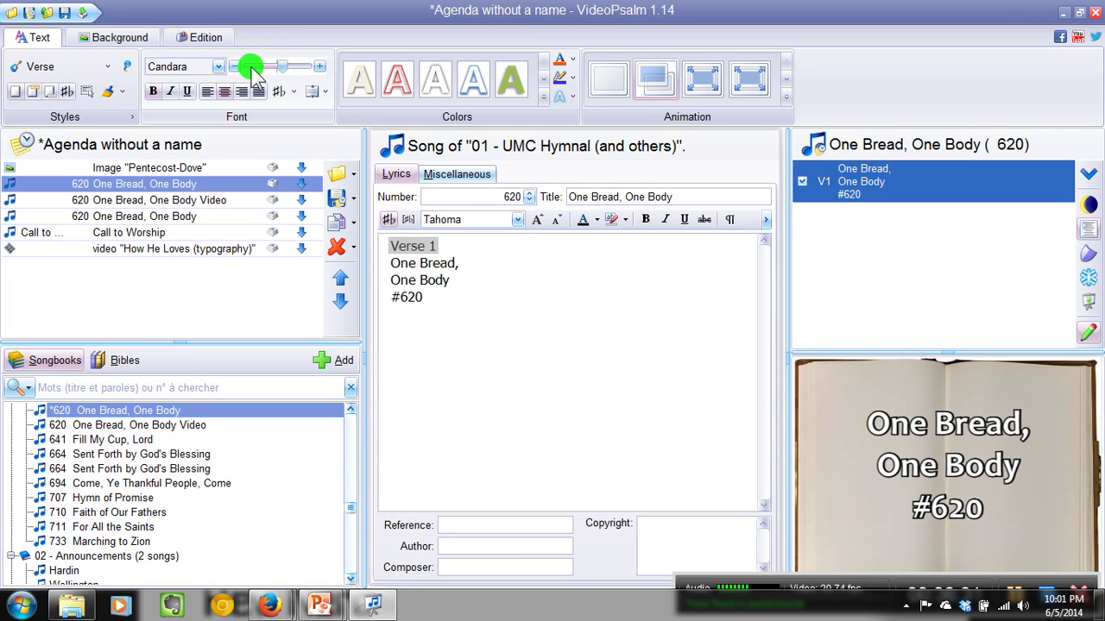
left_click(322, 70)
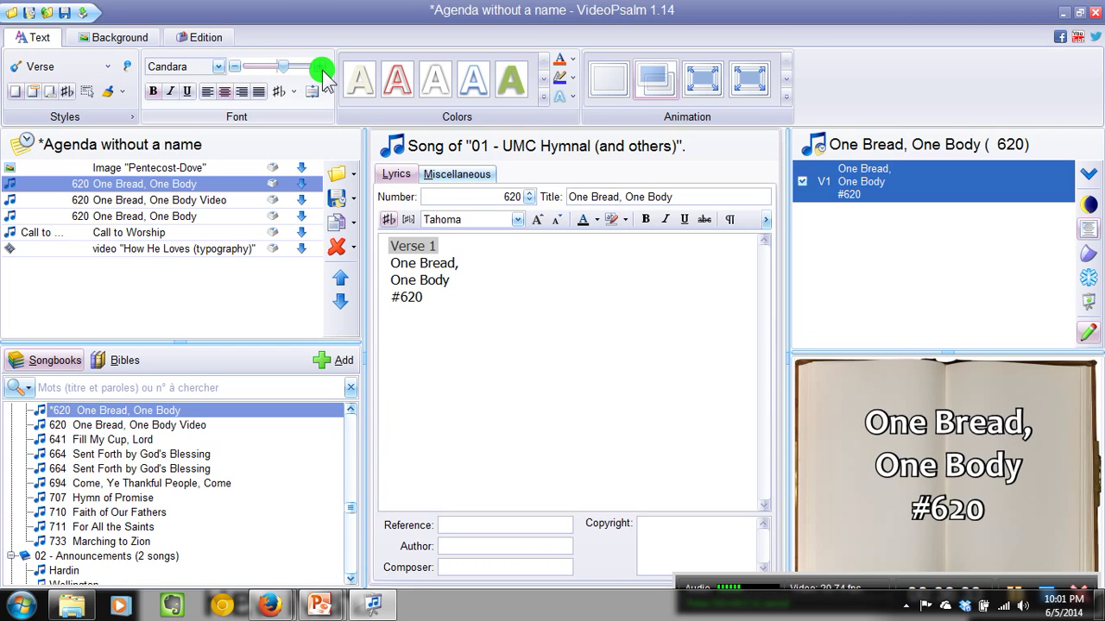
- Examine the verse's text colour choices and its text outline colour and width options
left_click(570, 59)
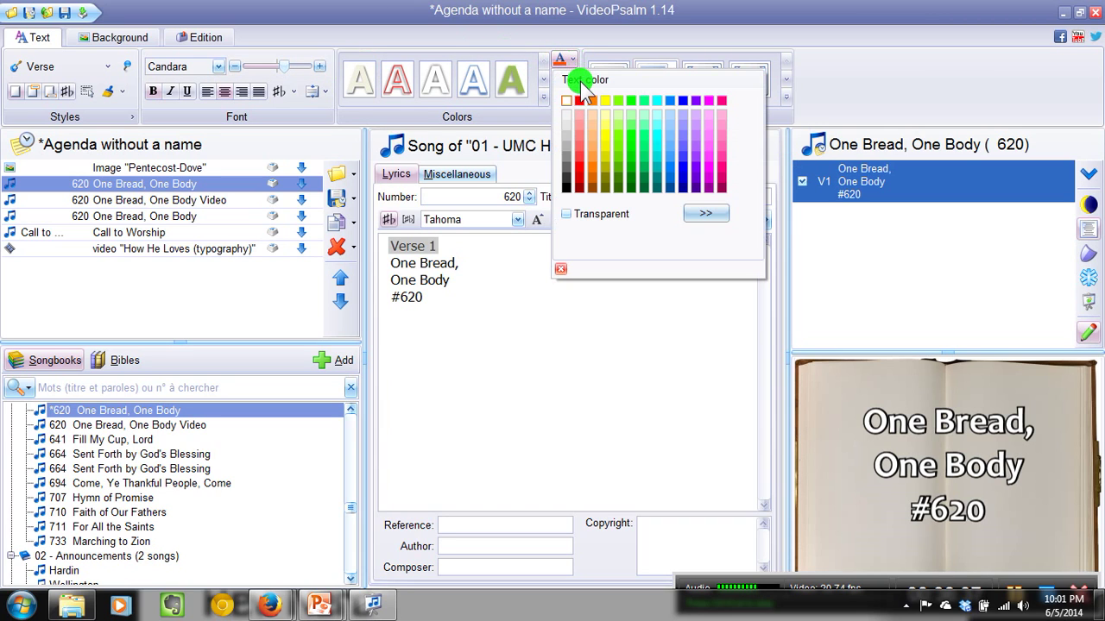
left_click(613, 62)
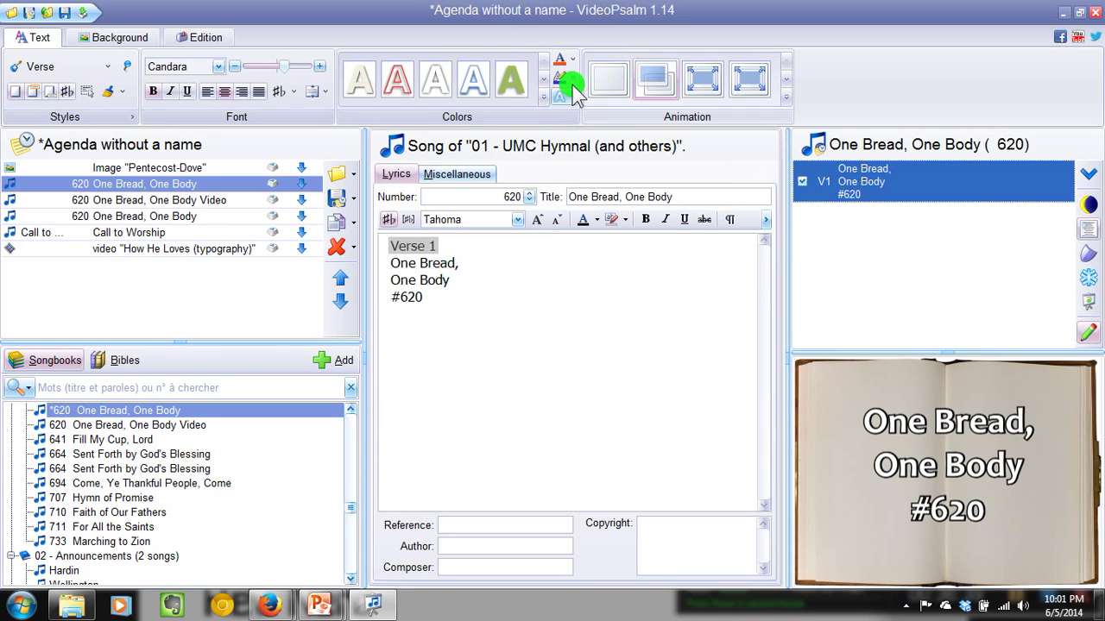
left_click(559, 77)
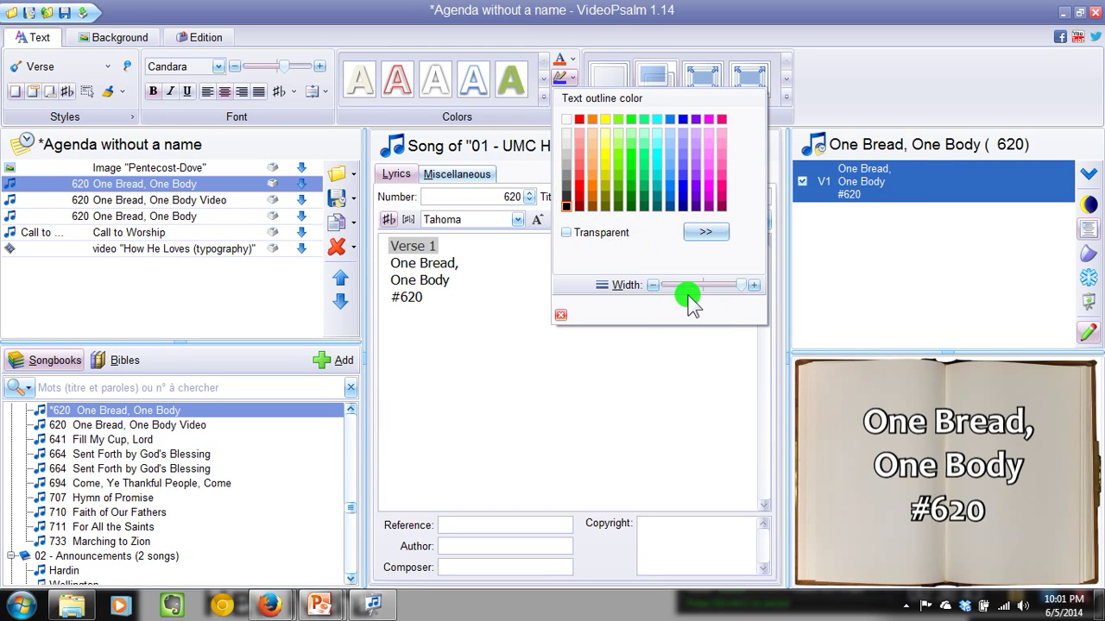
mouse_move(727, 285)
left_mouse_down()
mouse_move(679, 286)
mouse_move(744, 291)
mouse_move(733, 287)
left_mouse_up()
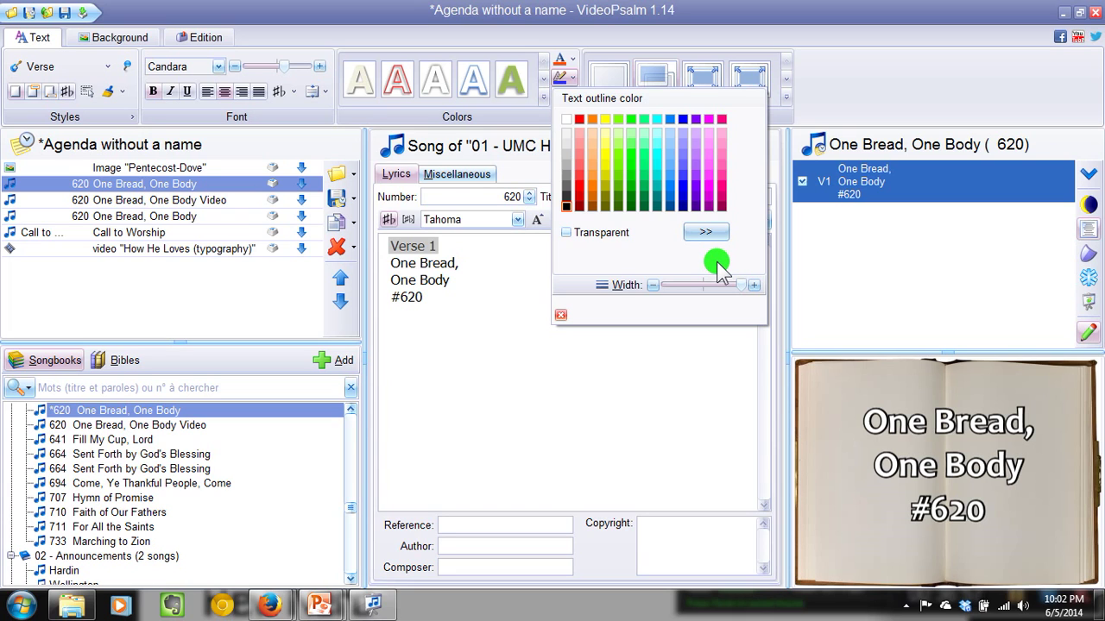
left_click(597, 34)
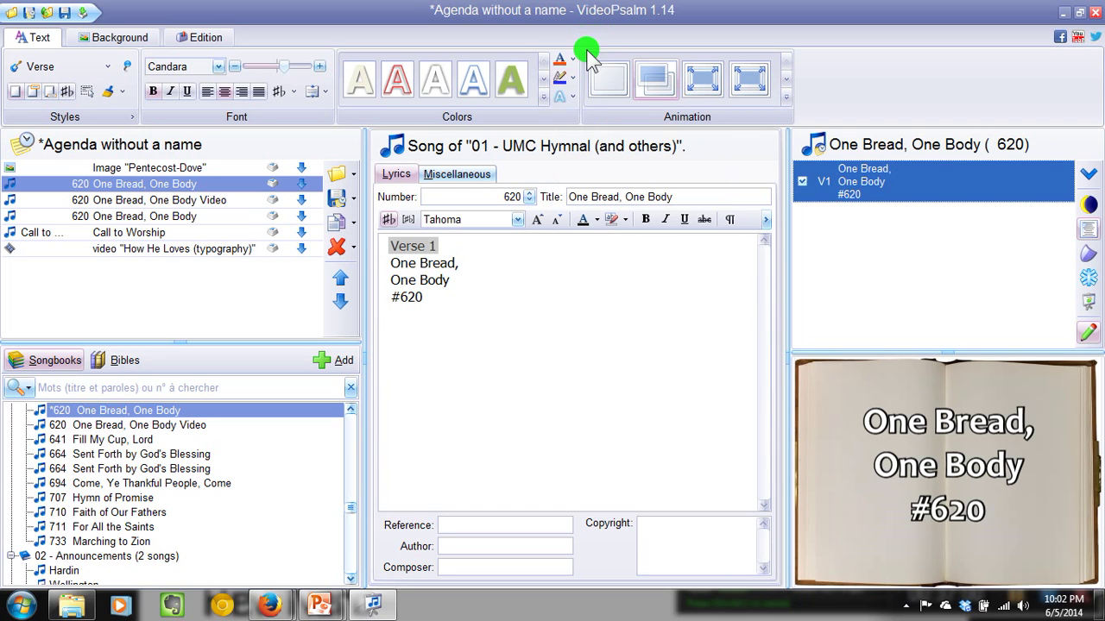
- Set the verse's text shadow depth to 31, try a blur of 100, and return the blur to its minimum
left_click(572, 94)
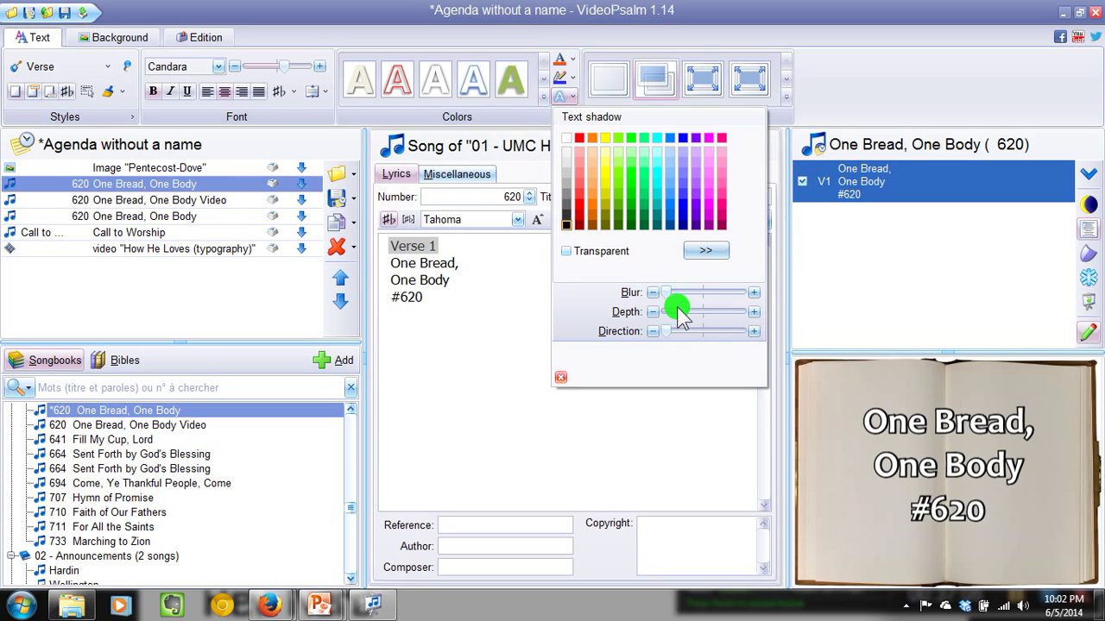
left_click_drag(682, 315, 690, 317)
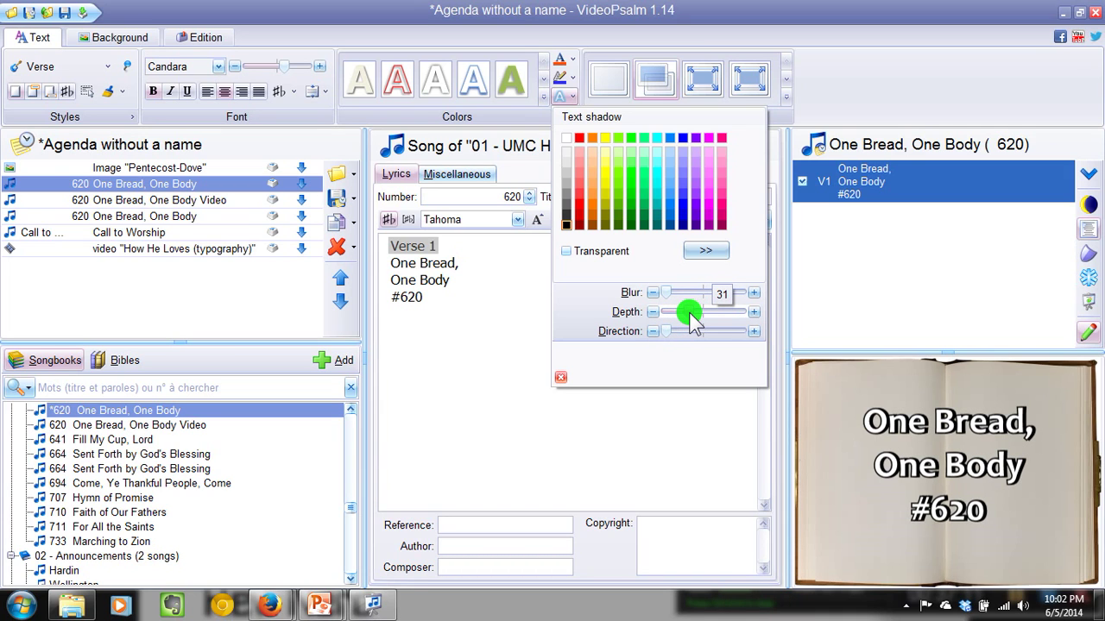
left_click_drag(667, 292, 787, 299)
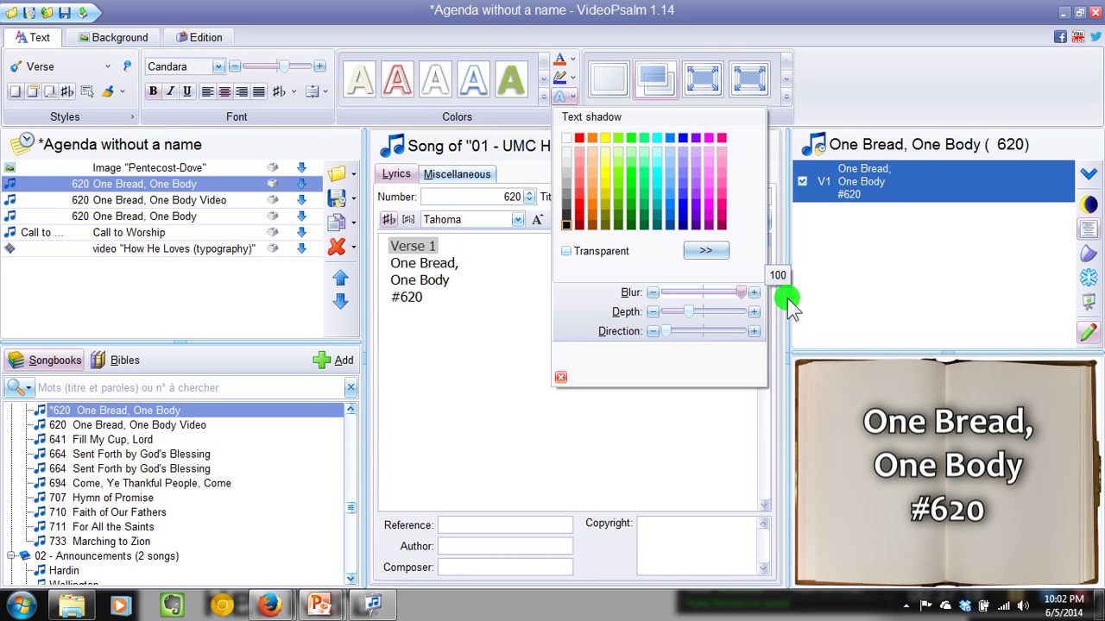
left_click_drag(787, 298, 655, 295)
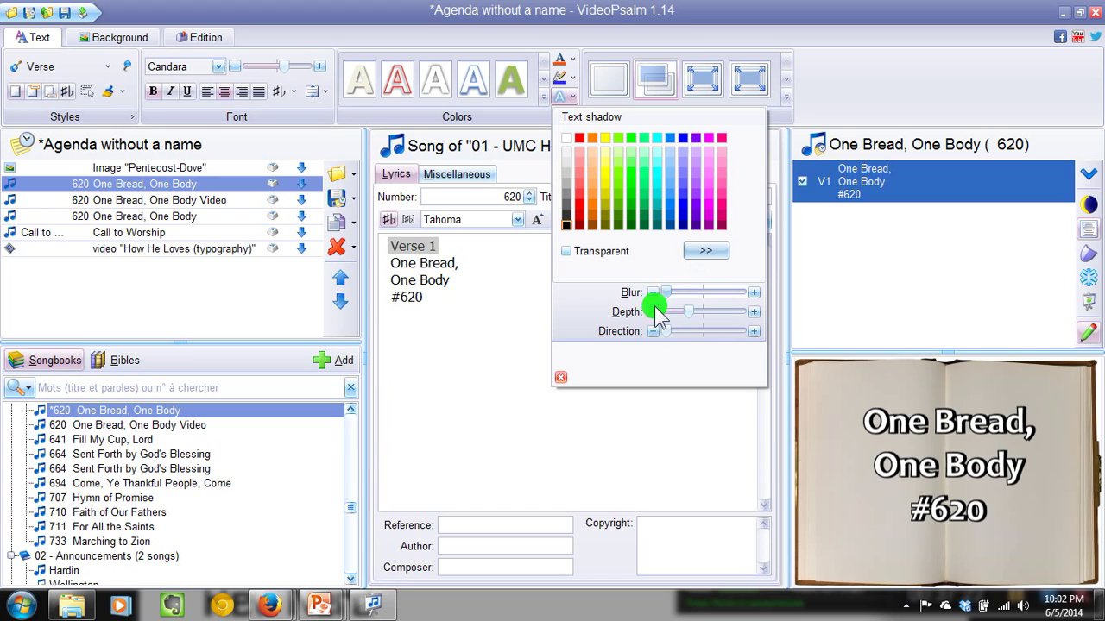
mouse_move(665, 335)
left_mouse_down()
mouse_move(773, 327)
mouse_move(651, 333)
left_mouse_up()
left_click(643, 22)
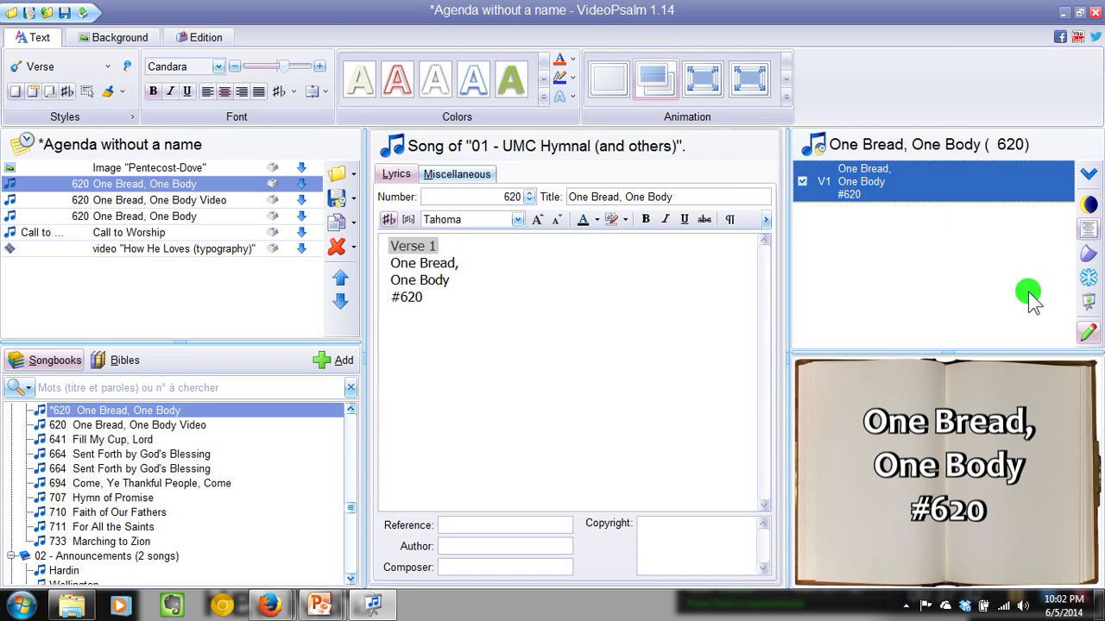
- Present the restyled One Bread, One Body slide full screen, exit, and delete its verse-level style
left_click(1084, 297)
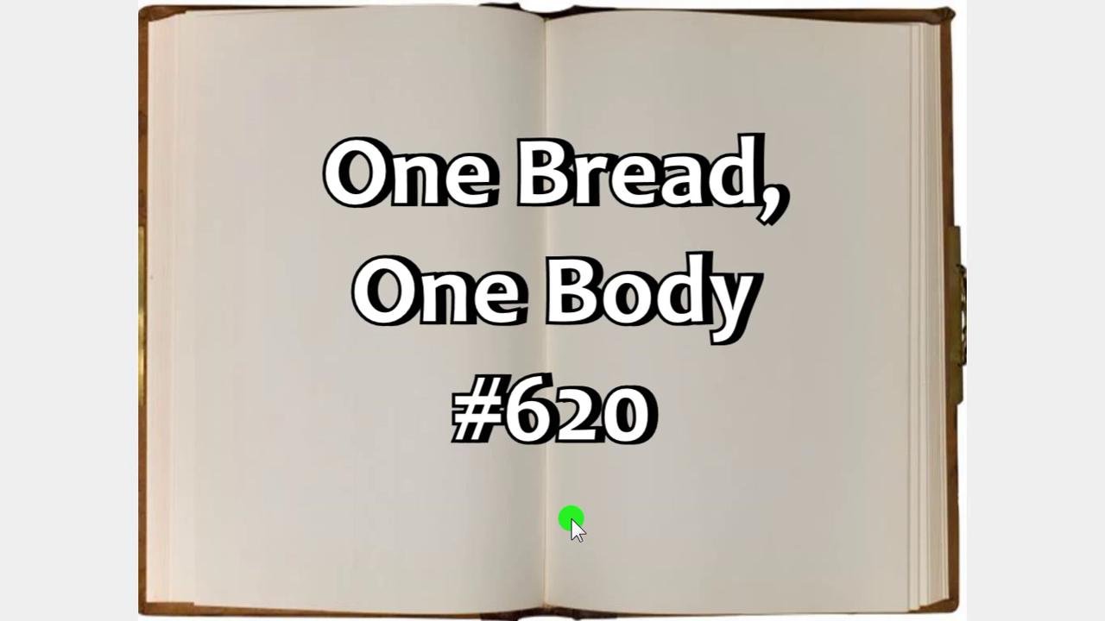
key("Escape")
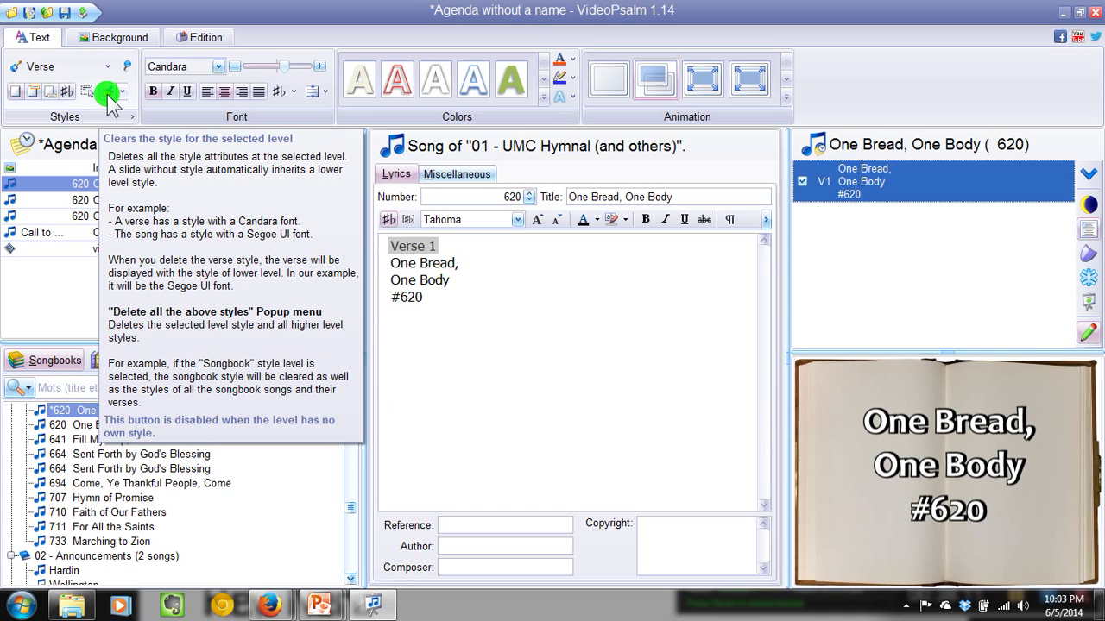
left_click(107, 93)
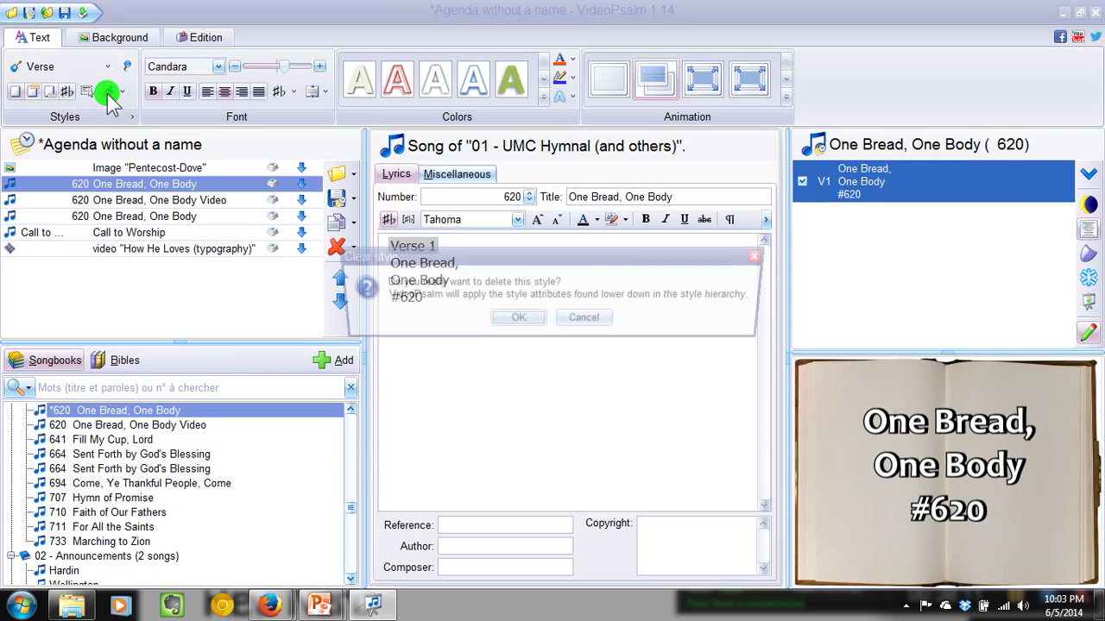
left_click(533, 321)
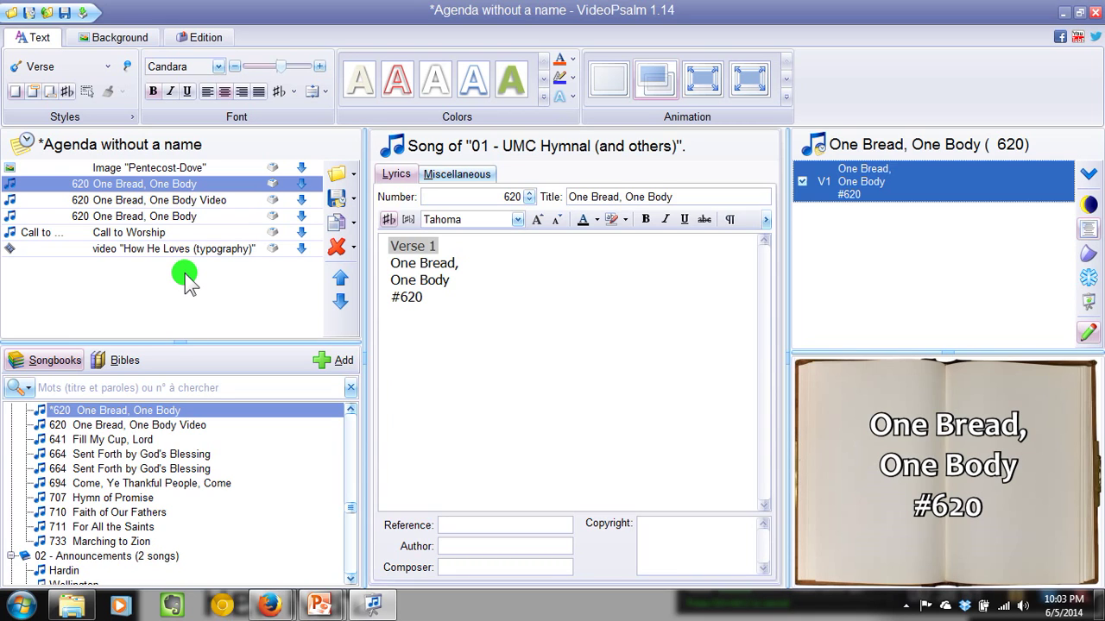
- Select John 1:1-20 from the New Testament in the NRSV Bible
left_click(118, 360)
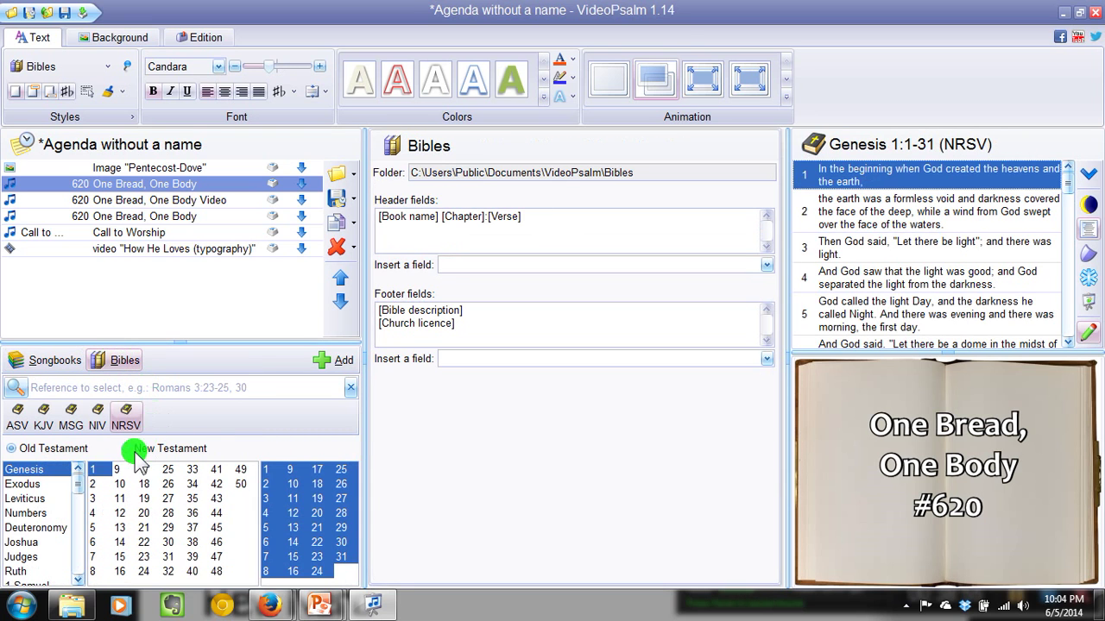
left_click(128, 427)
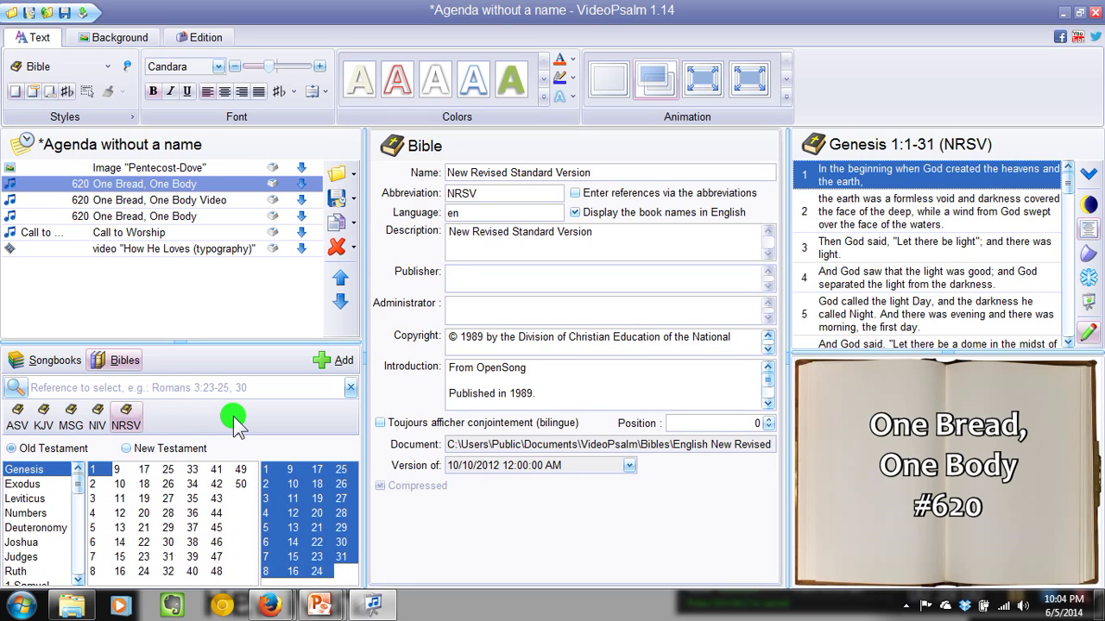
left_click(138, 450)
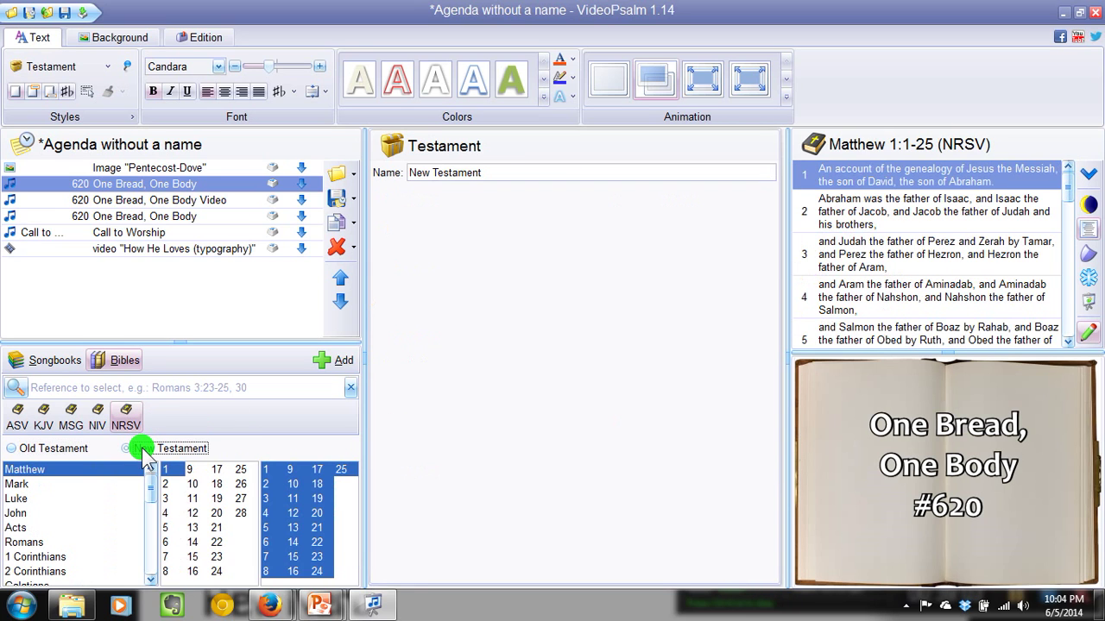
left_click(18, 516)
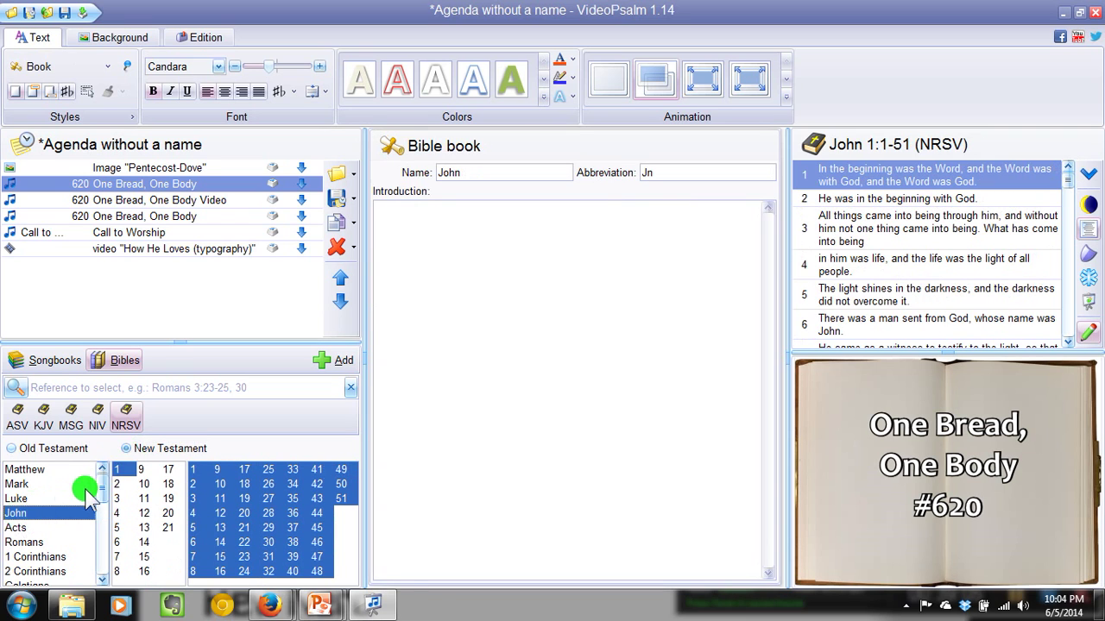
left_click(117, 475)
left_click(198, 472)
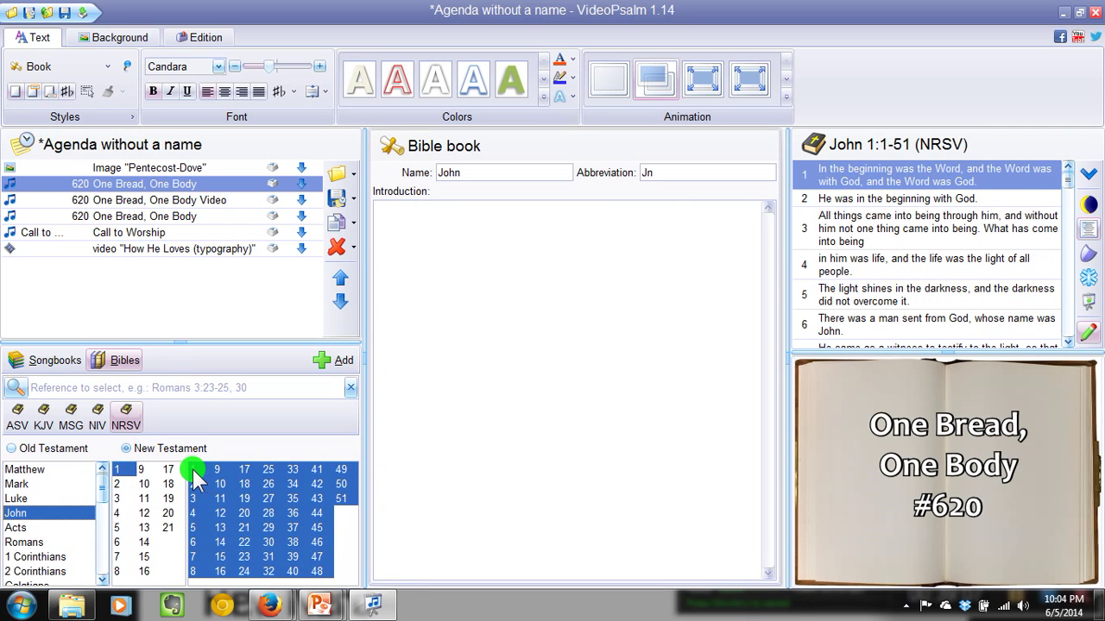
mouse_move(193, 469)
left_mouse_down()
mouse_move(222, 535)
mouse_move(246, 515)
left_mouse_up()
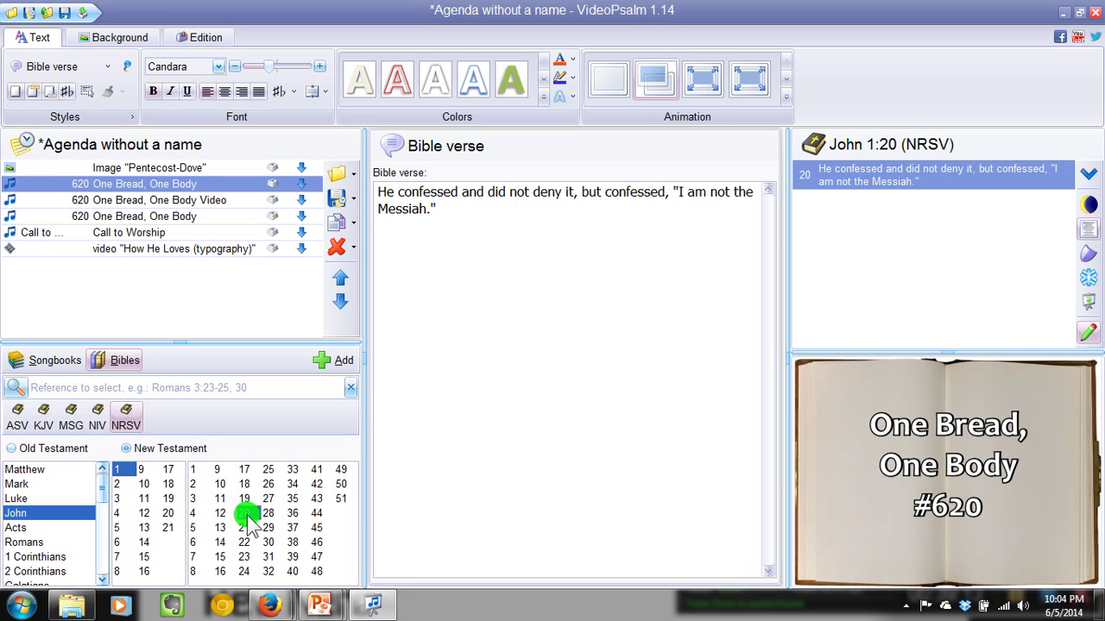
left_click_drag(198, 471, 246, 518)
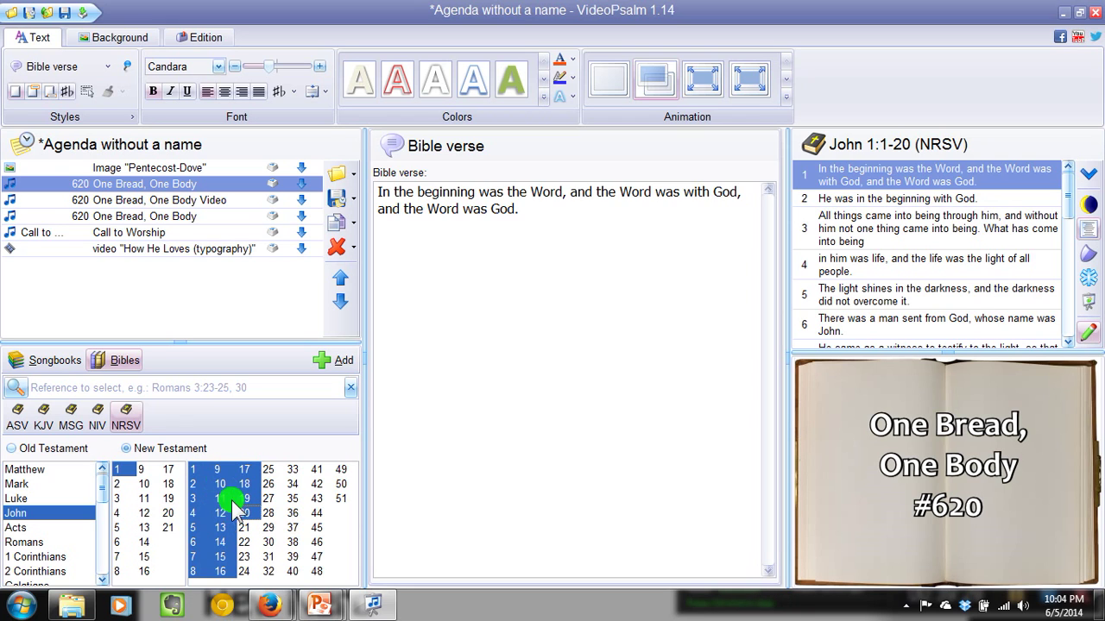
- Add verses 30, 35 and 42 to the John 1:1-20 selection, and deselect those three verses again
left_click(268, 542, "ctrl")
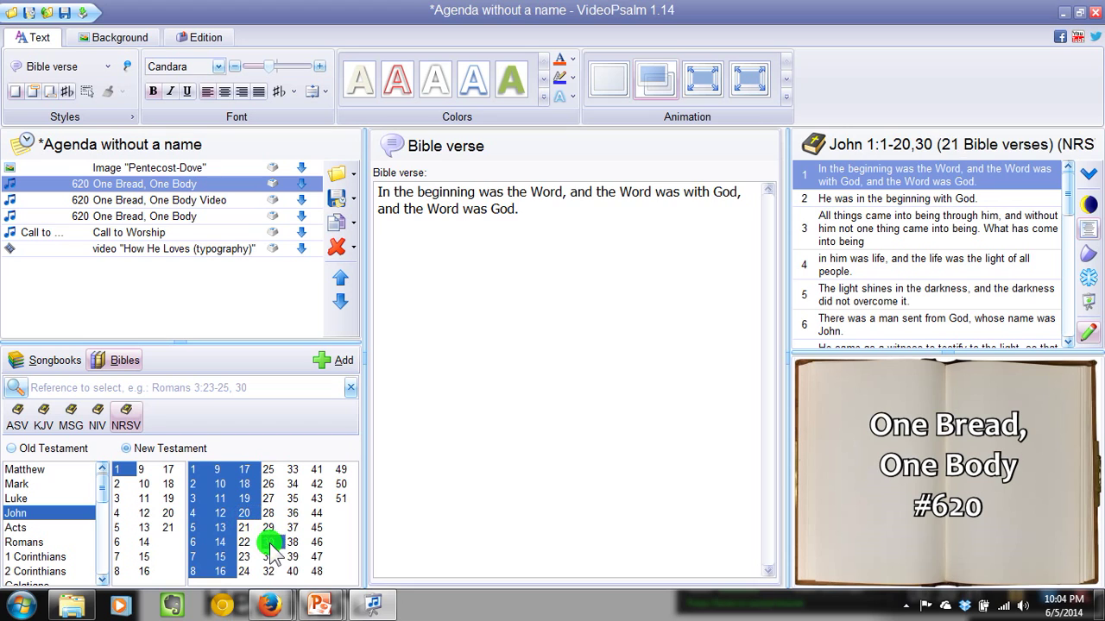
left_click(293, 500, "ctrl")
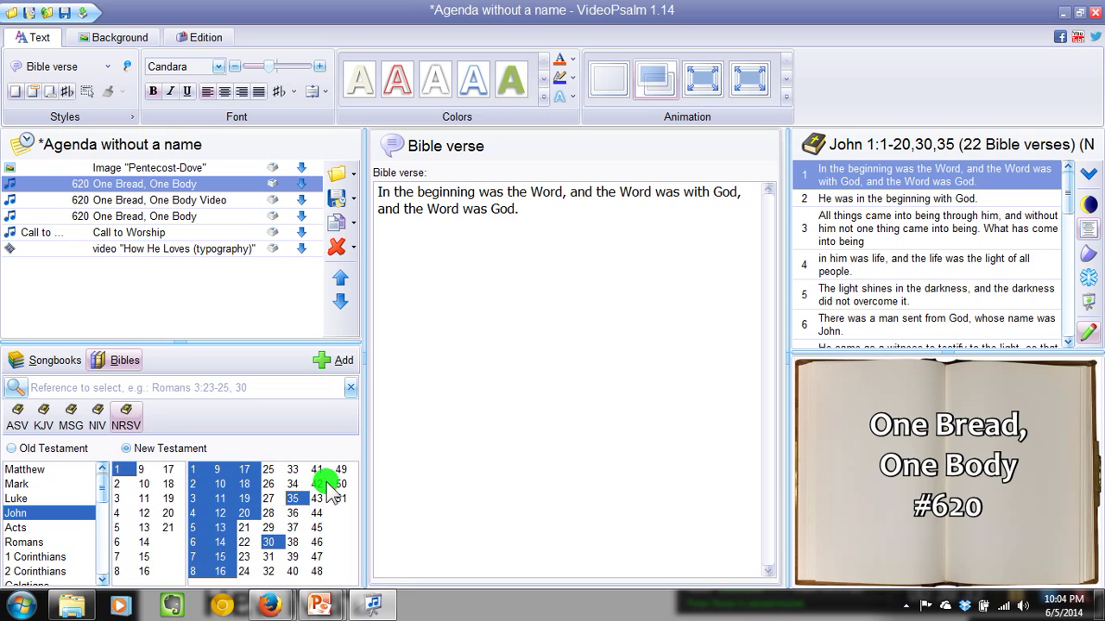
left_click(318, 485, "ctrl")
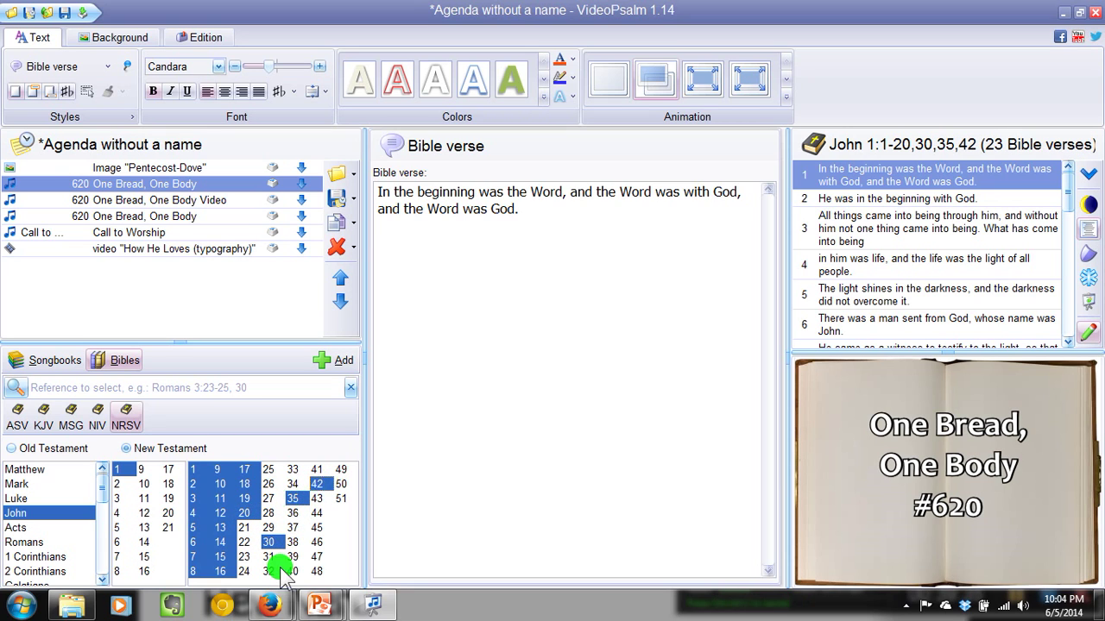
left_click(318, 485, "ctrl")
left_click(293, 499, "ctrl")
left_click(268, 542, "ctrl")
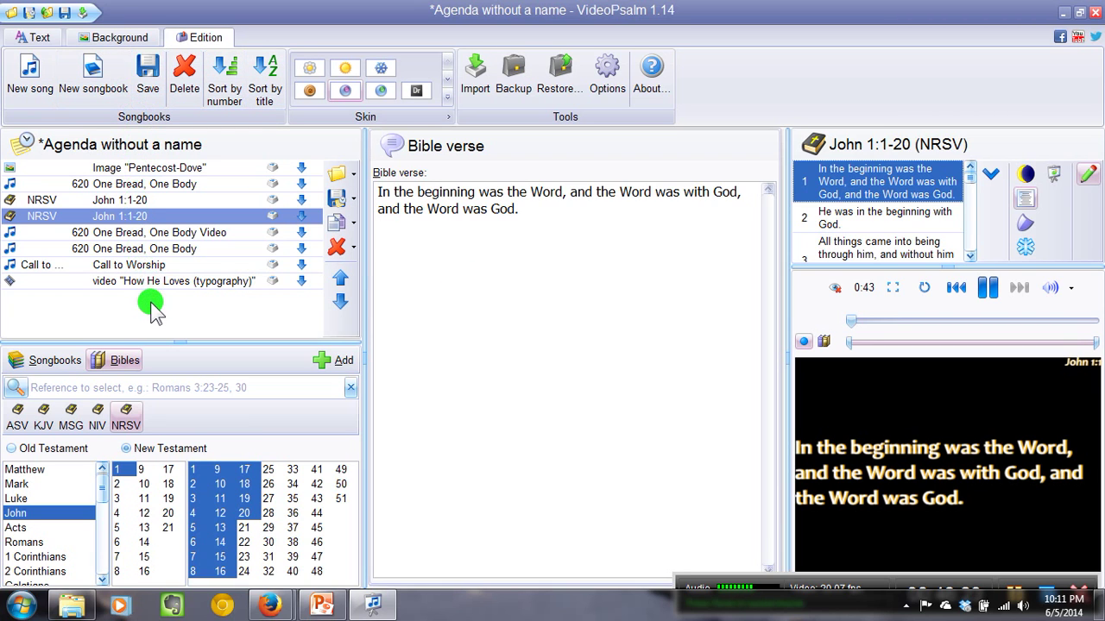
- Open the Call to Worship song from the "4 - Call to Worship" songbook
left_click(47, 362)
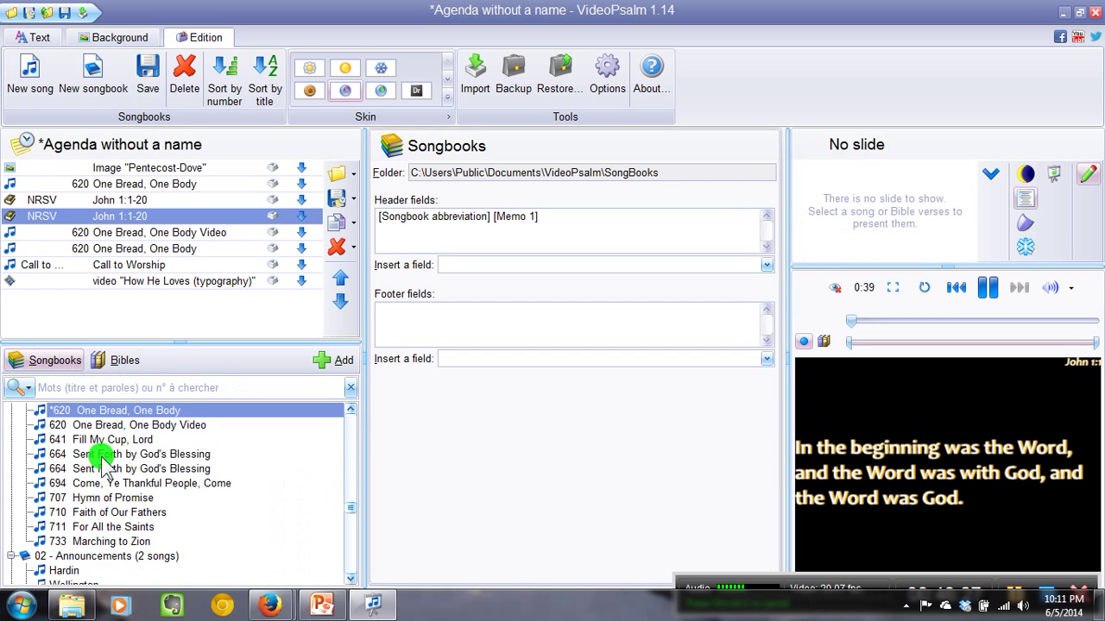
scroll(112, 458, "down", 15)
scroll(95, 462, "up", 4)
scroll(96, 470, "down", 5)
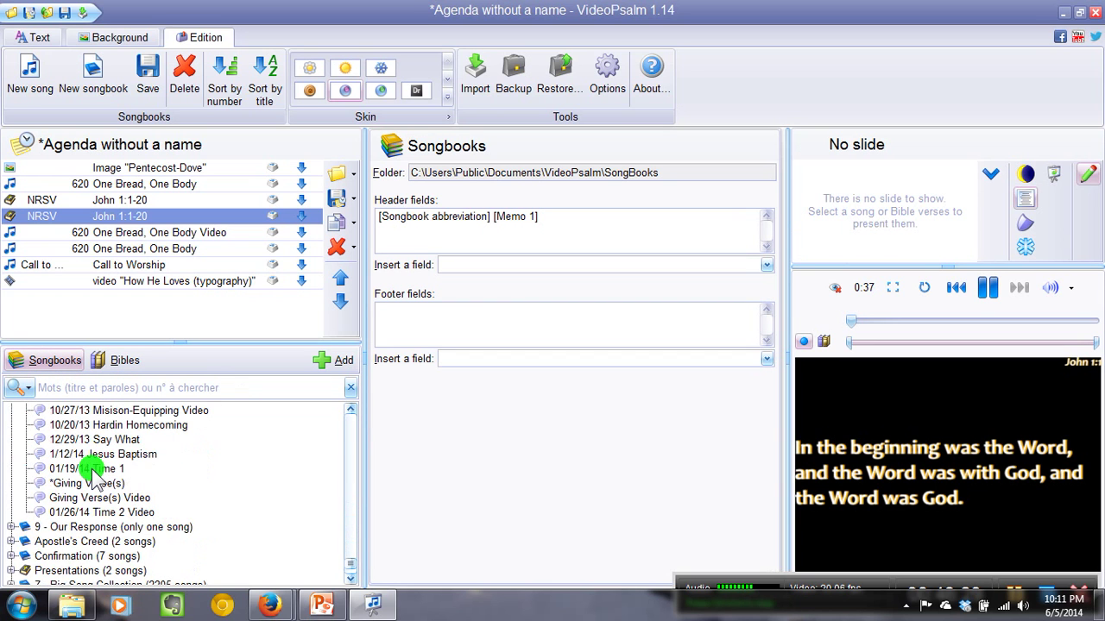
scroll(93, 470, "up", 5)
scroll(91, 466, "down", 20)
scroll(92, 466, "up", 20)
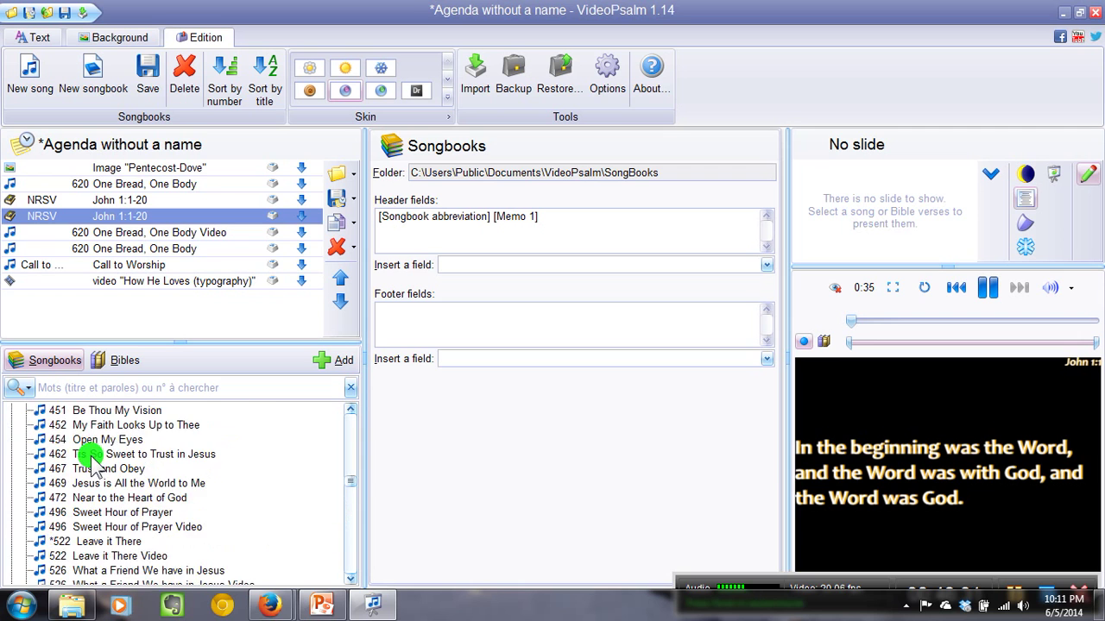
scroll(86, 462, "up", 20)
scroll(86, 462, "down", 20)
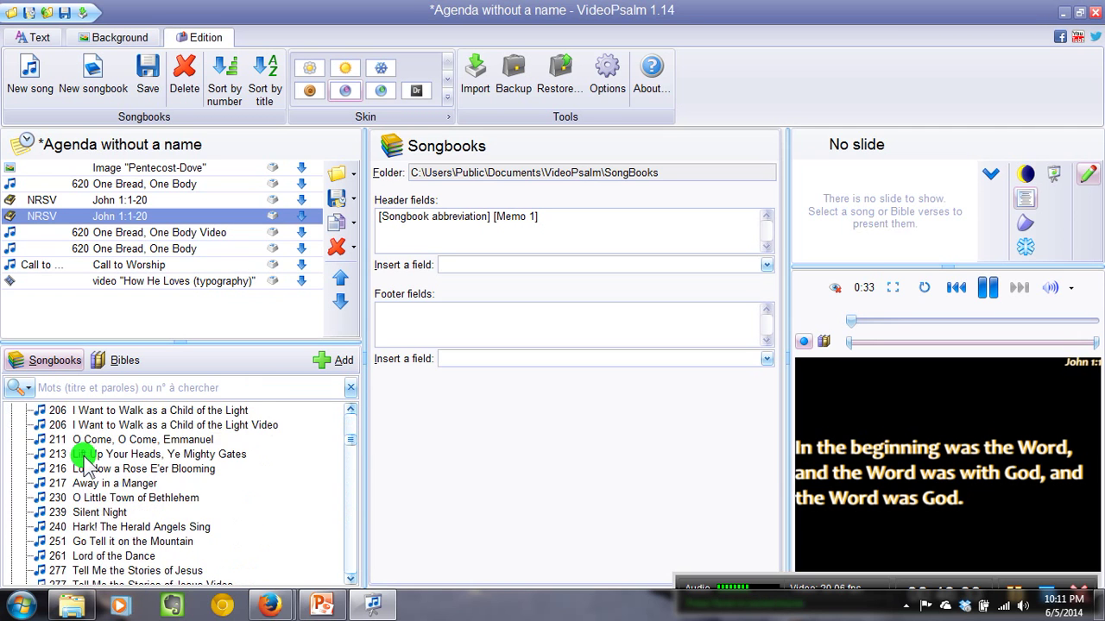
scroll(86, 464, "down", 20)
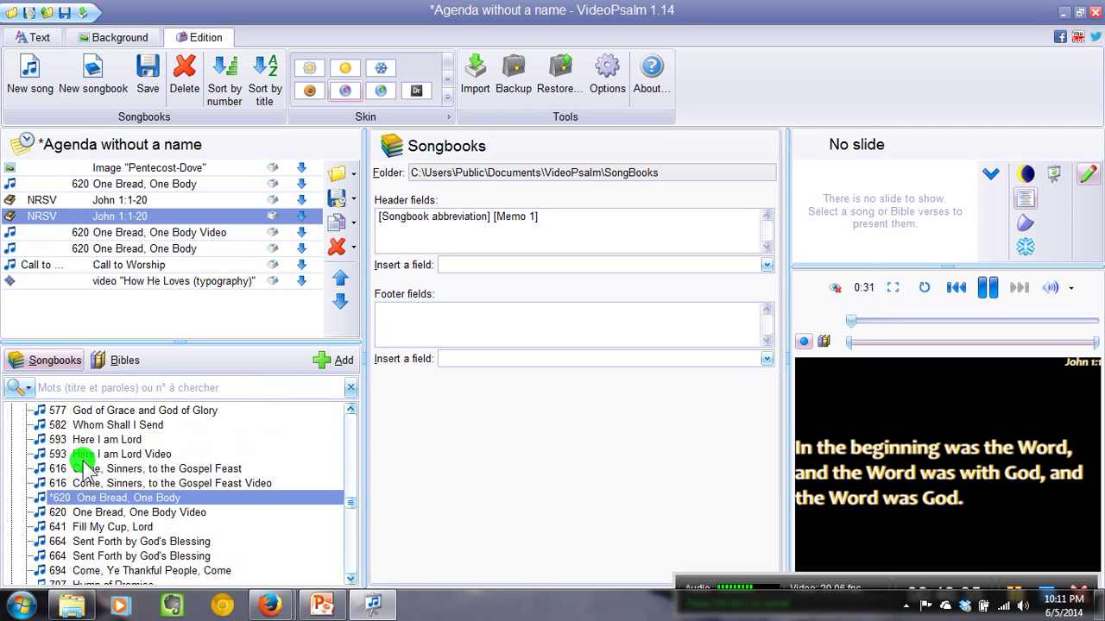
scroll(84, 464, "up", 1)
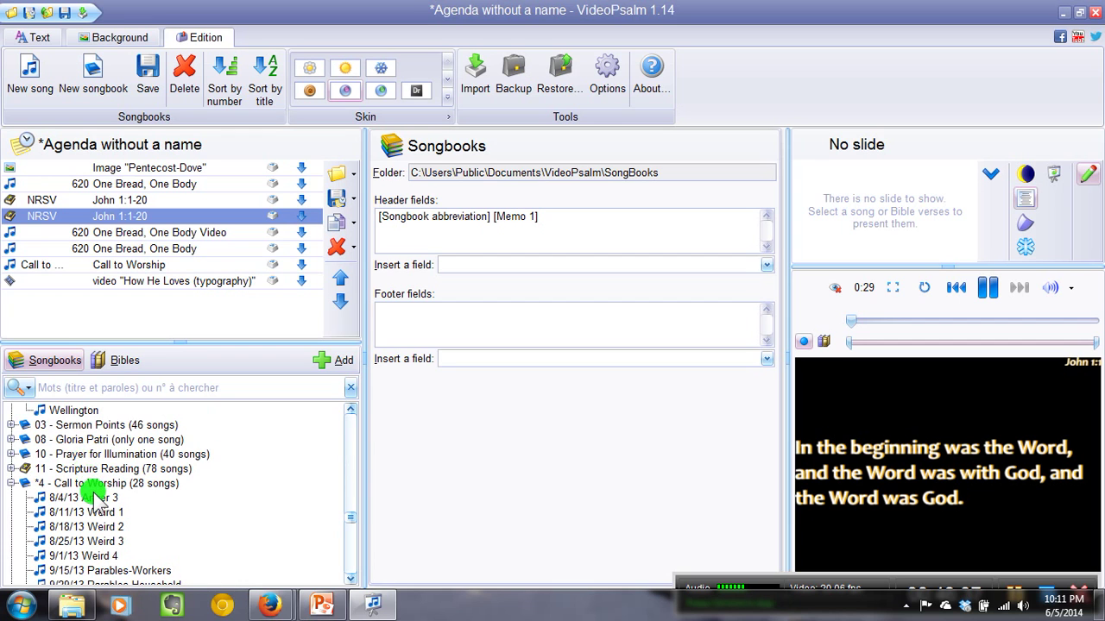
scroll(78, 505, "down", 5)
scroll(76, 509, "down", 3)
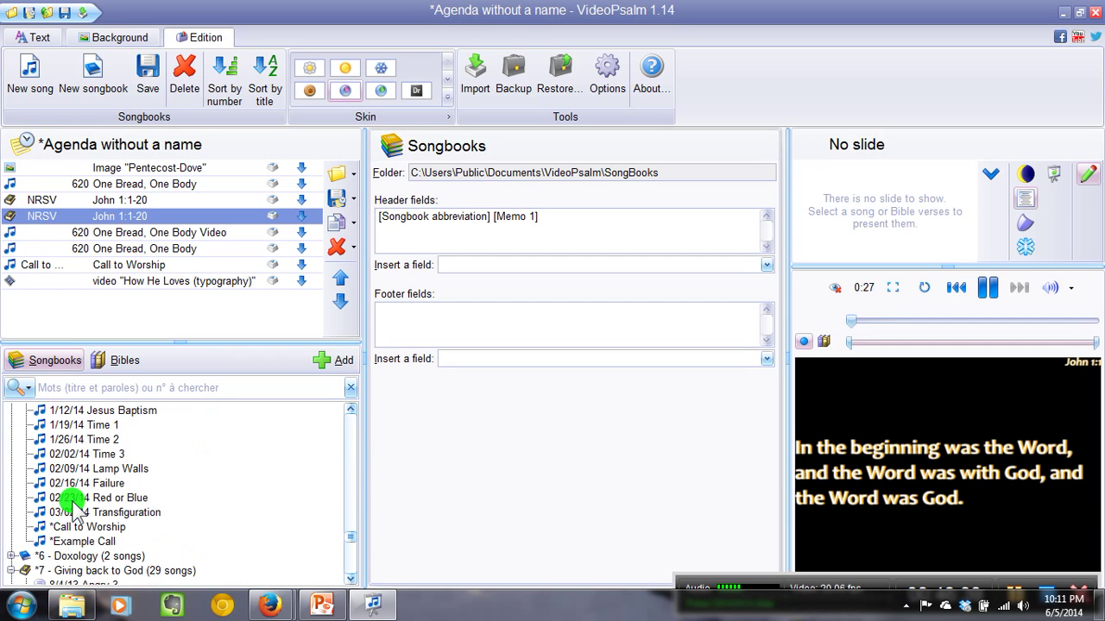
left_click(98, 528)
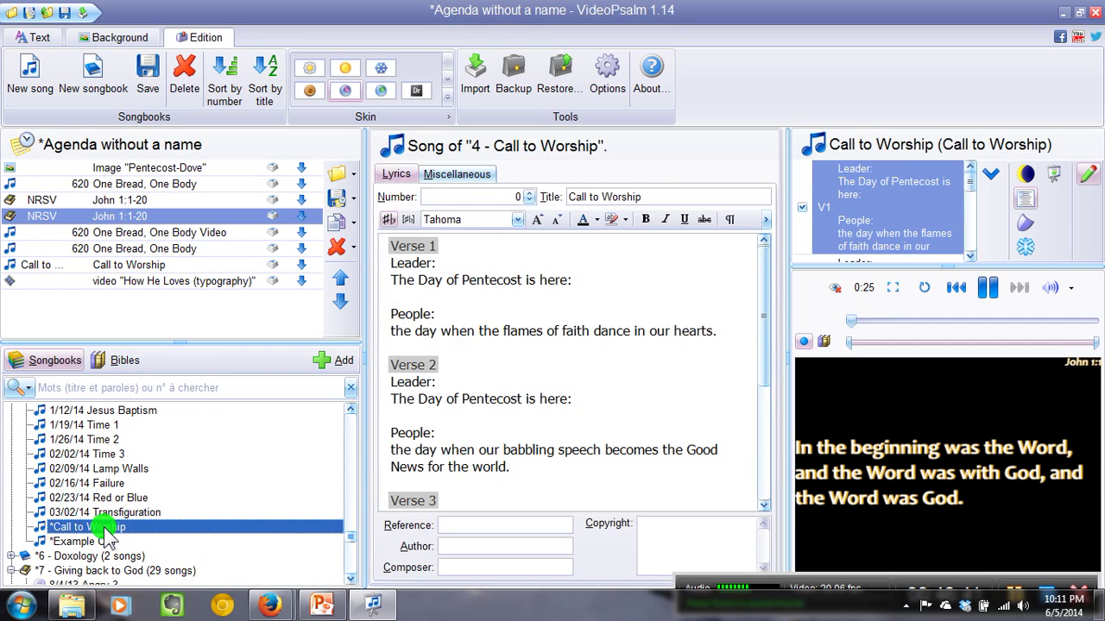
- Review the Call to Worship lyrics and display the slides for verse 1 and verse 4
scroll(738, 332, "down", 4)
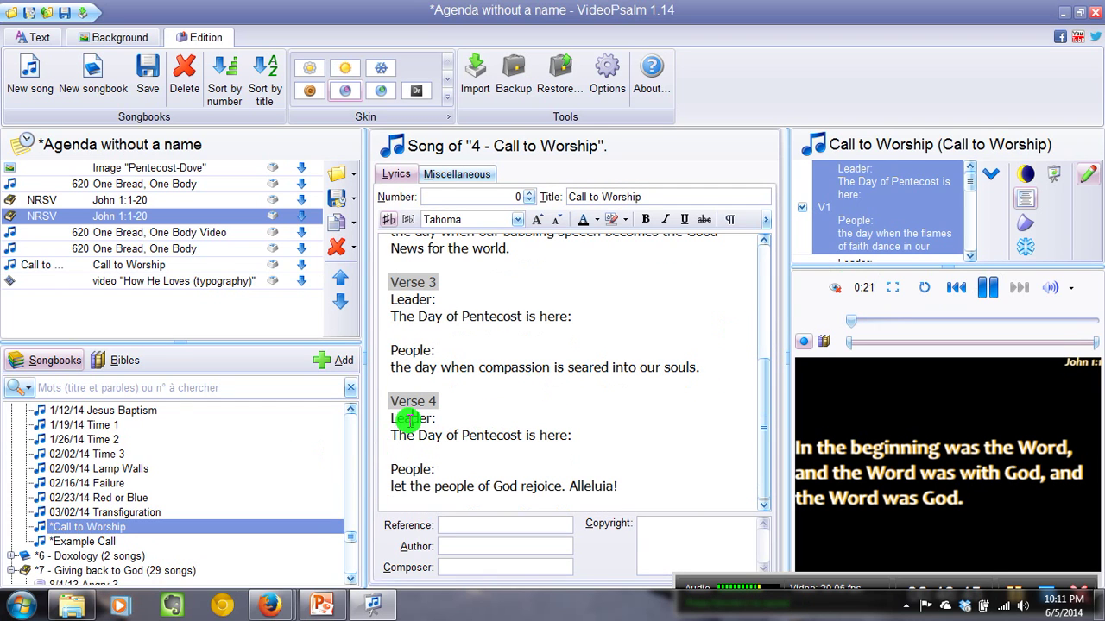
left_click(919, 205)
double_click(918, 201)
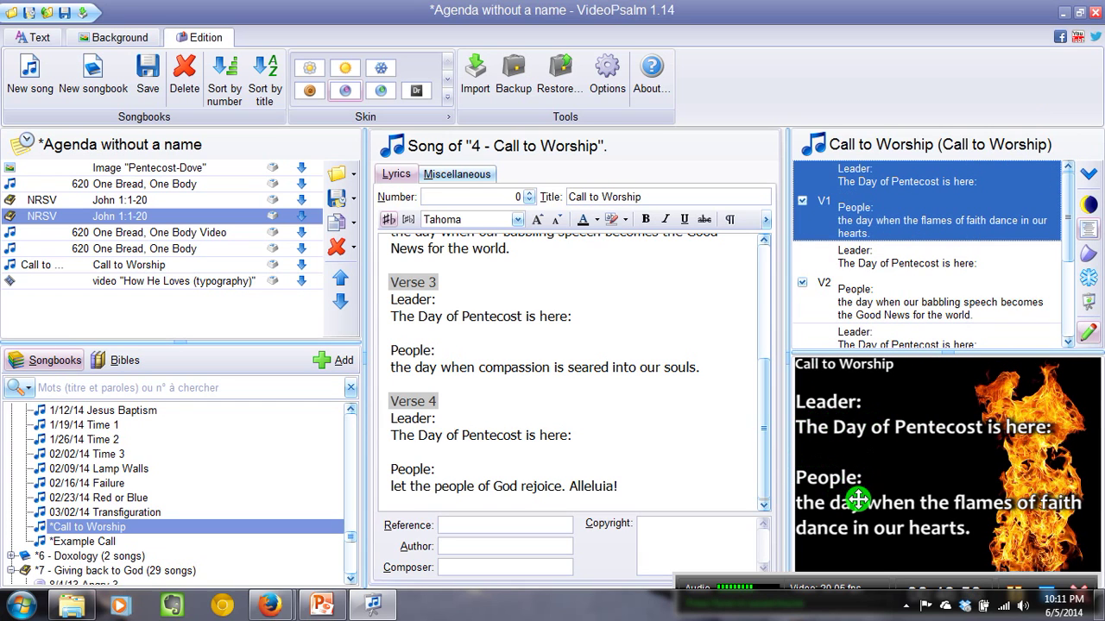
left_click(406, 453)
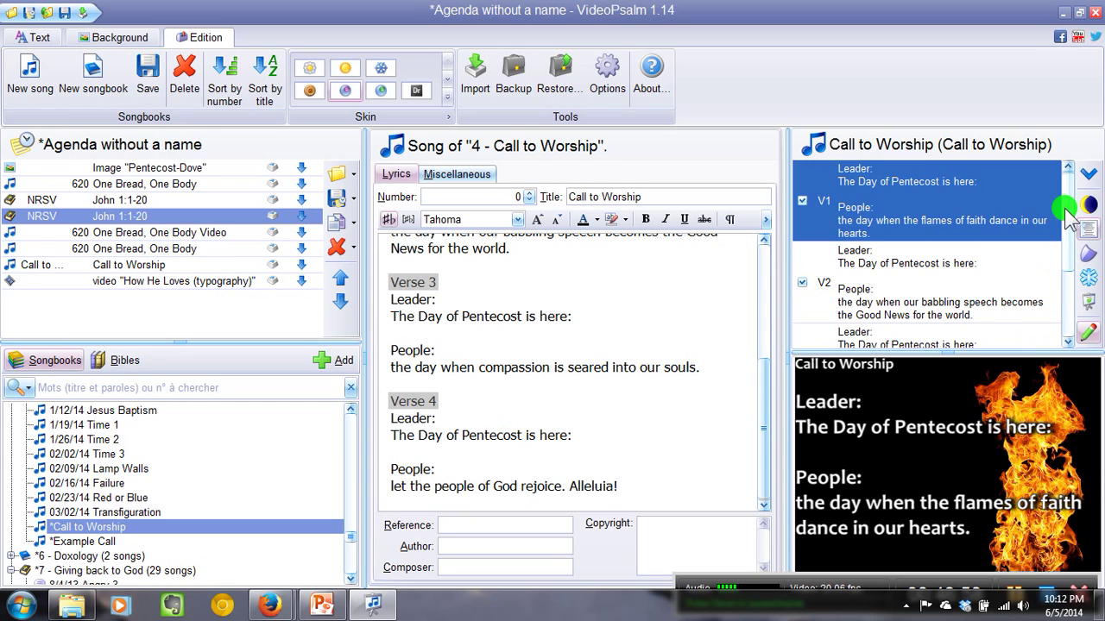
scroll(1055, 326, "down", 3)
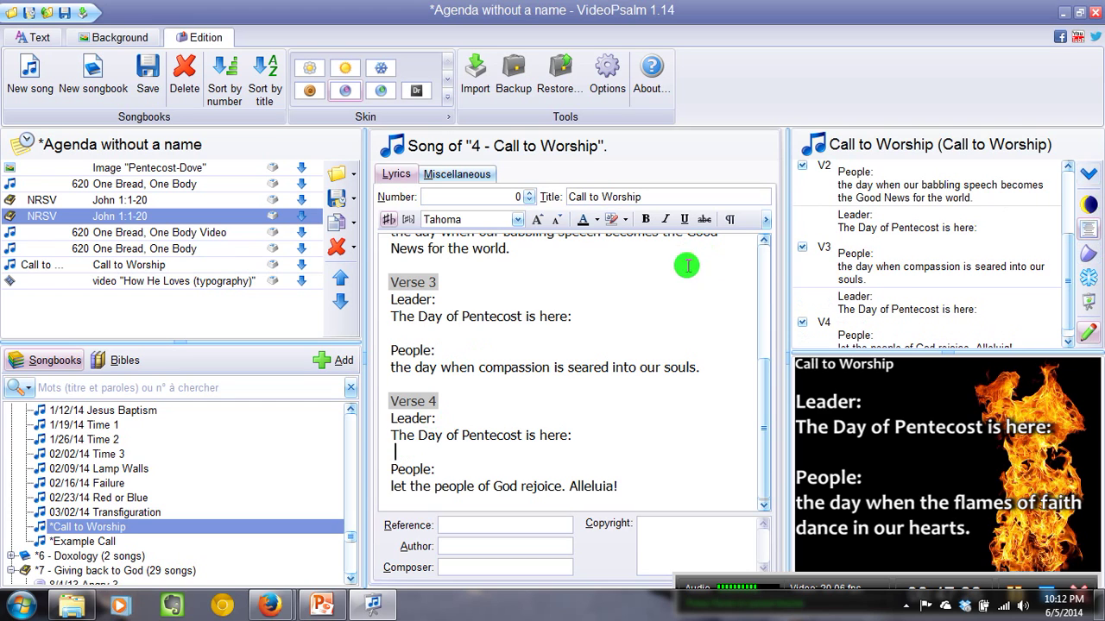
left_click(863, 299)
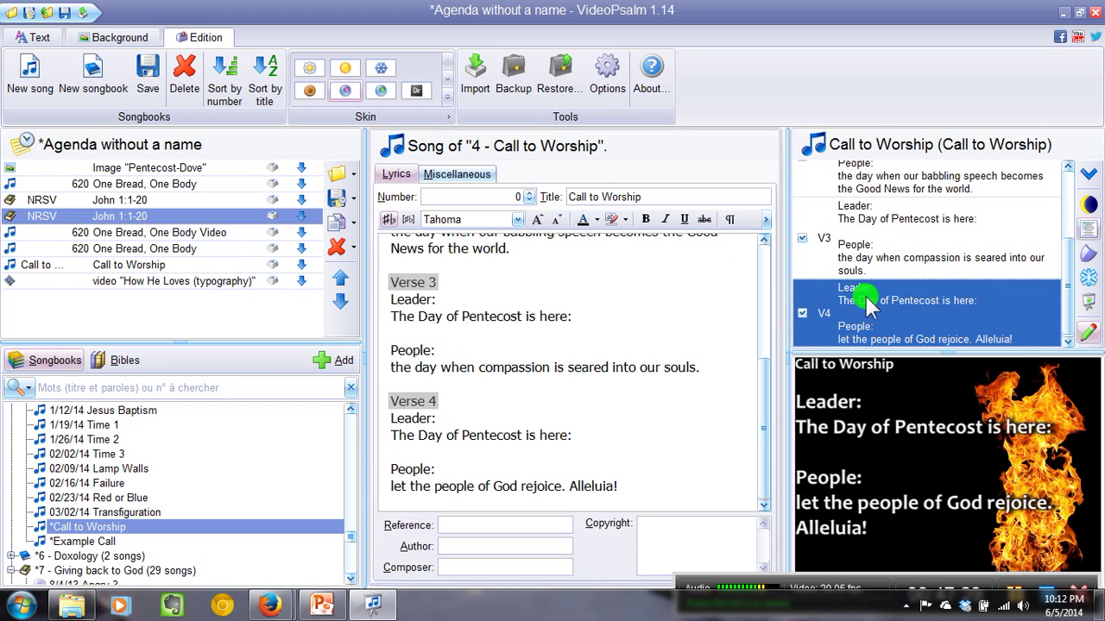